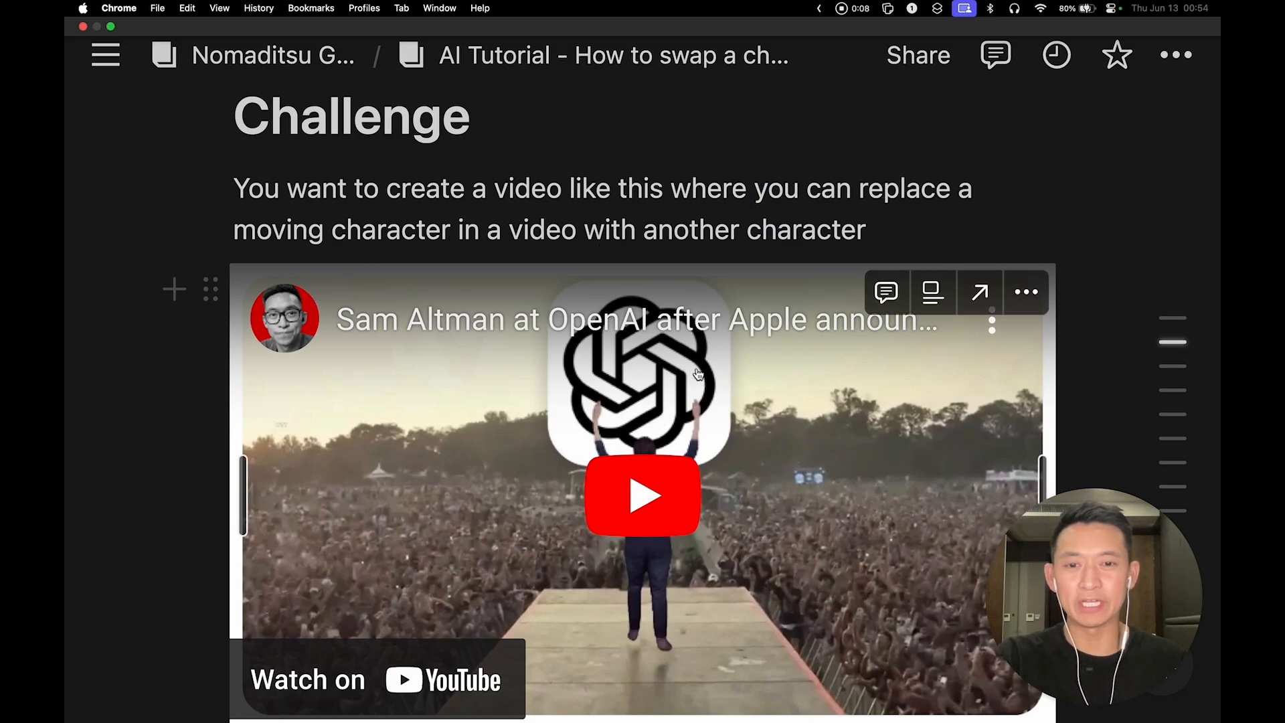
Play the embedded example video in the tutorial page's Challenge section and look on to the Overview heading.
scroll(1094, 364, "down", 2)
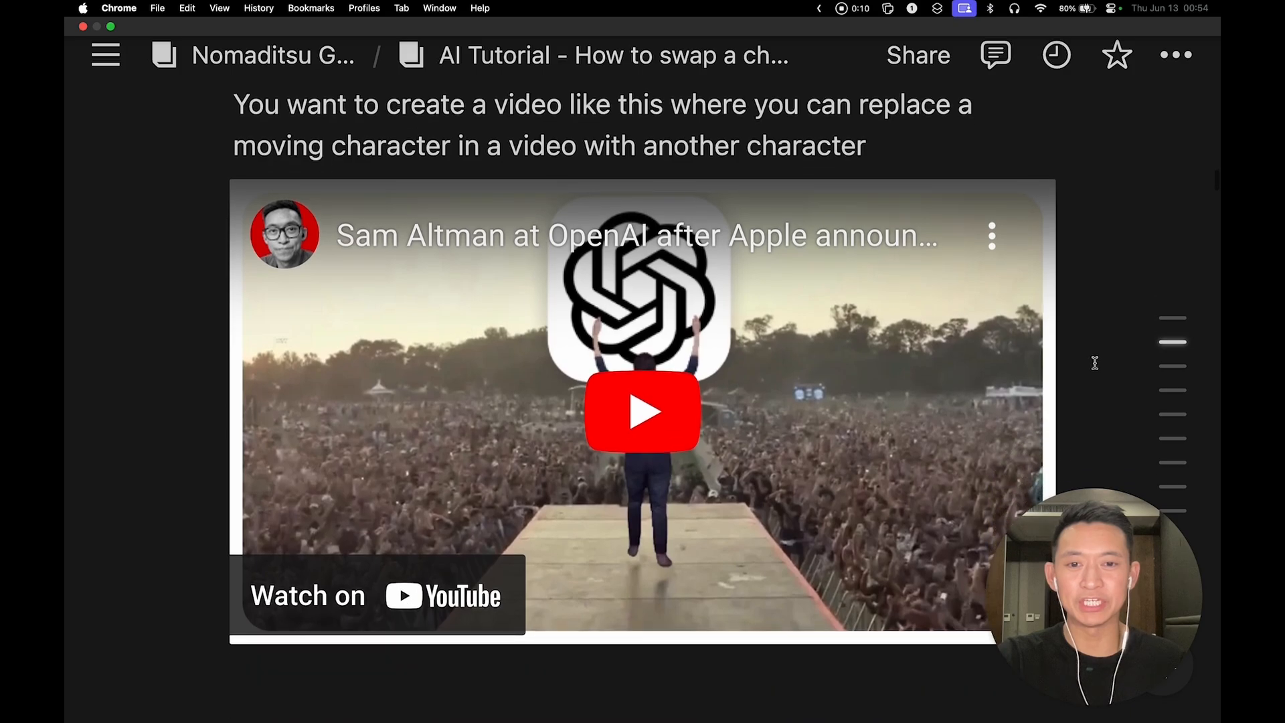
left_click(642, 431)
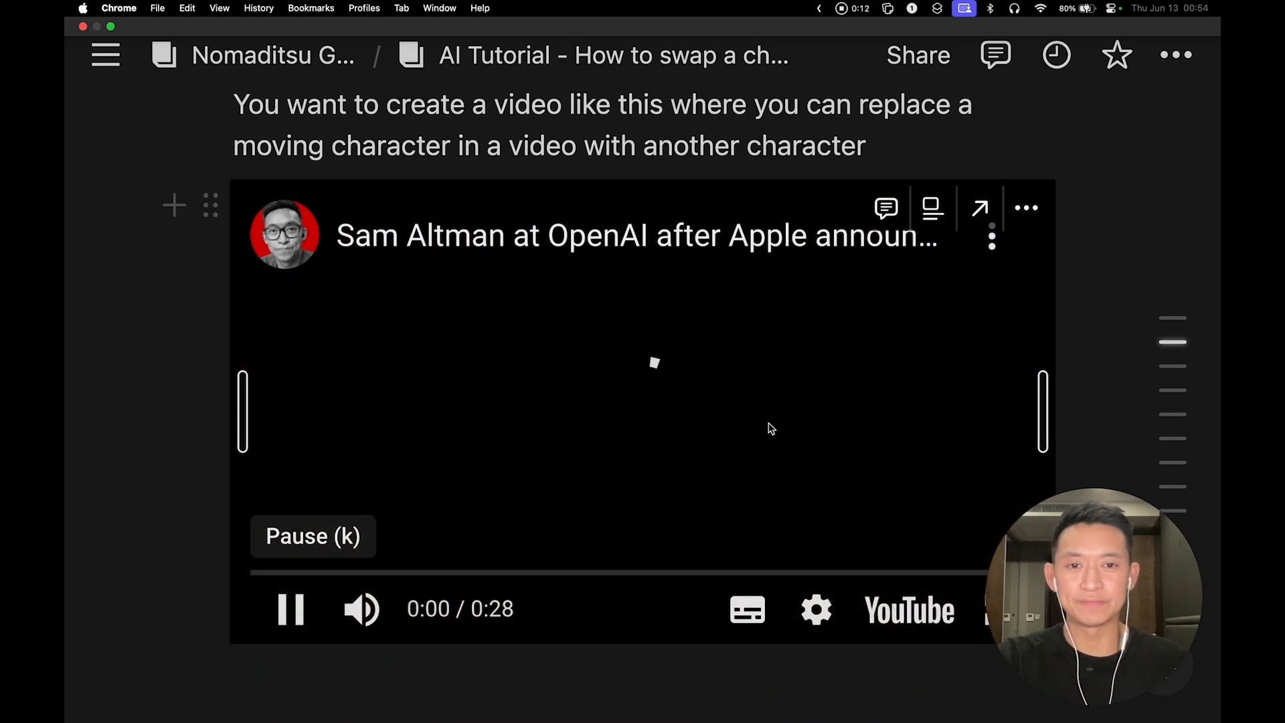
scroll(769, 424, "down", 2)
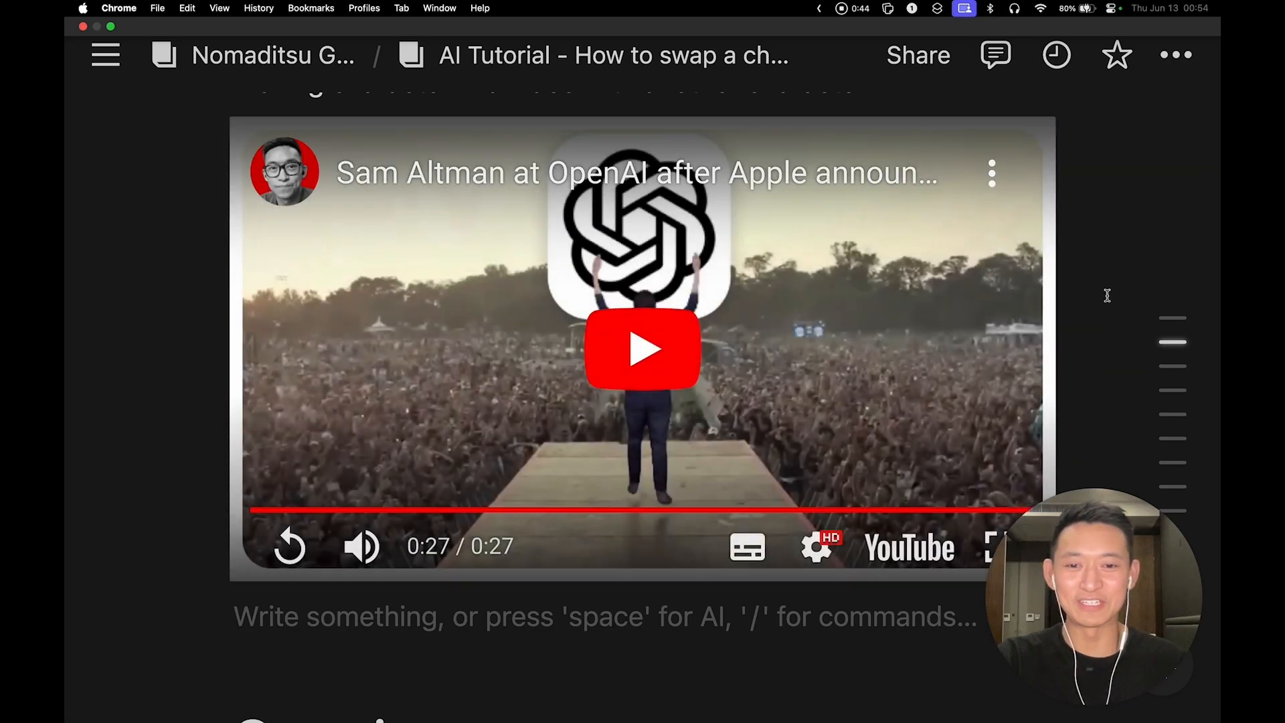
scroll(1105, 364, "down", 1)
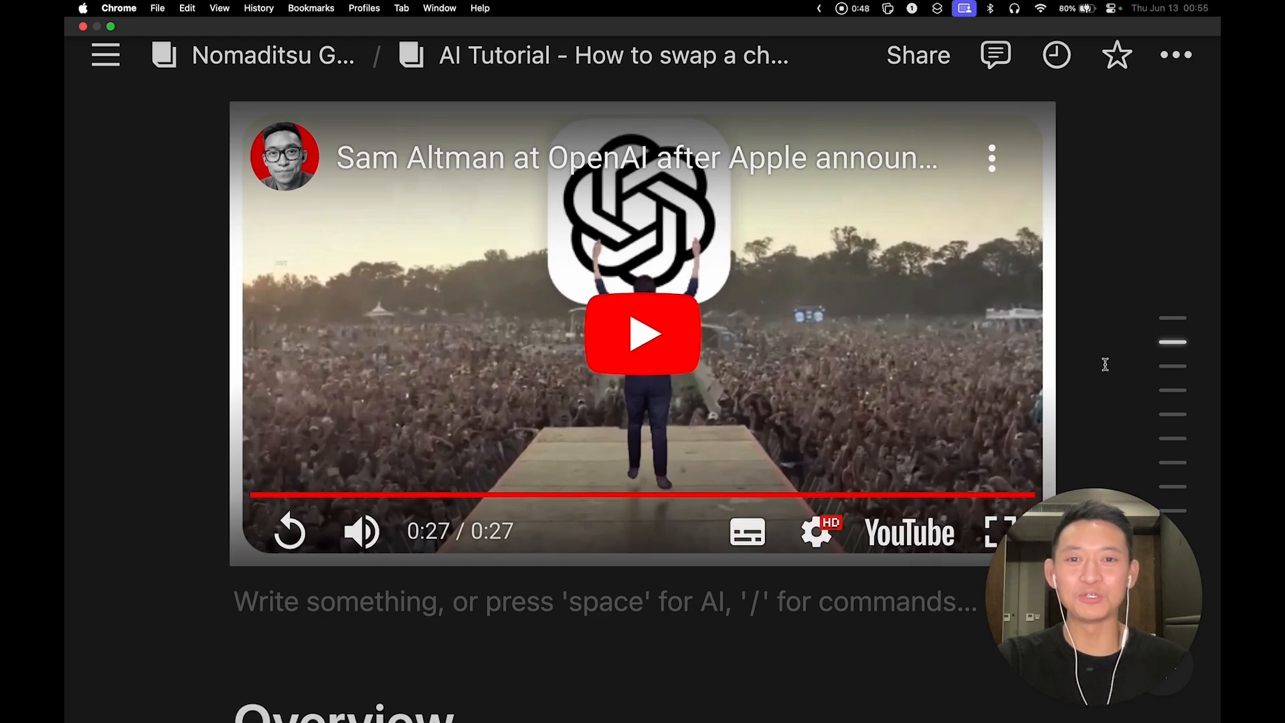
scroll(1105, 364, "down", 5)
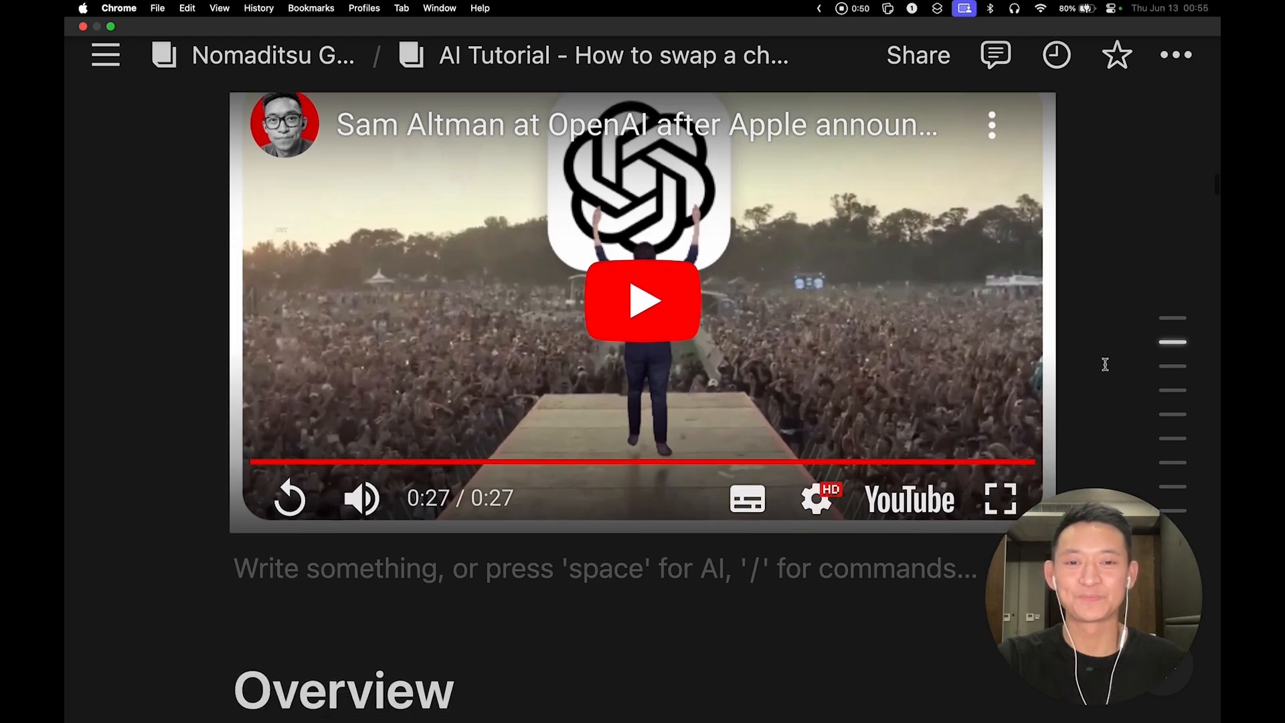
scroll(1105, 364, "up", 6)
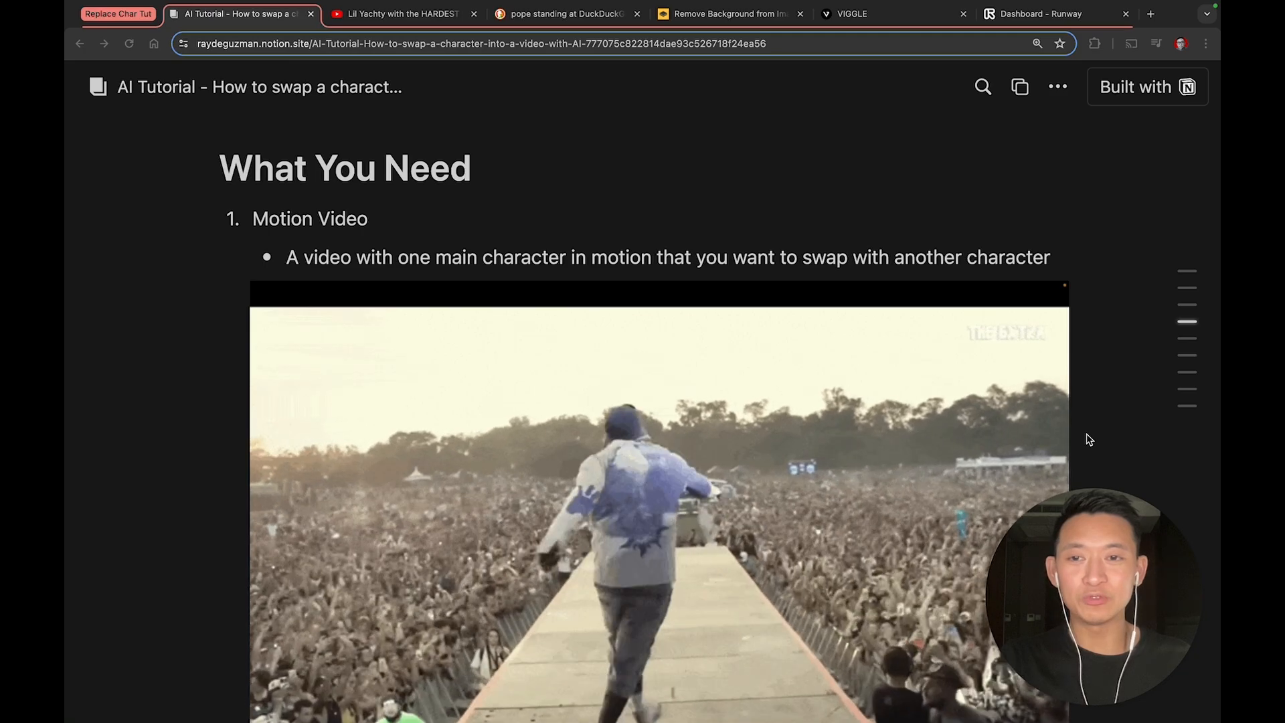
Read the What You Need section covering the motion video, the character image and the free tools.
scroll(1089, 439, "down", 2)
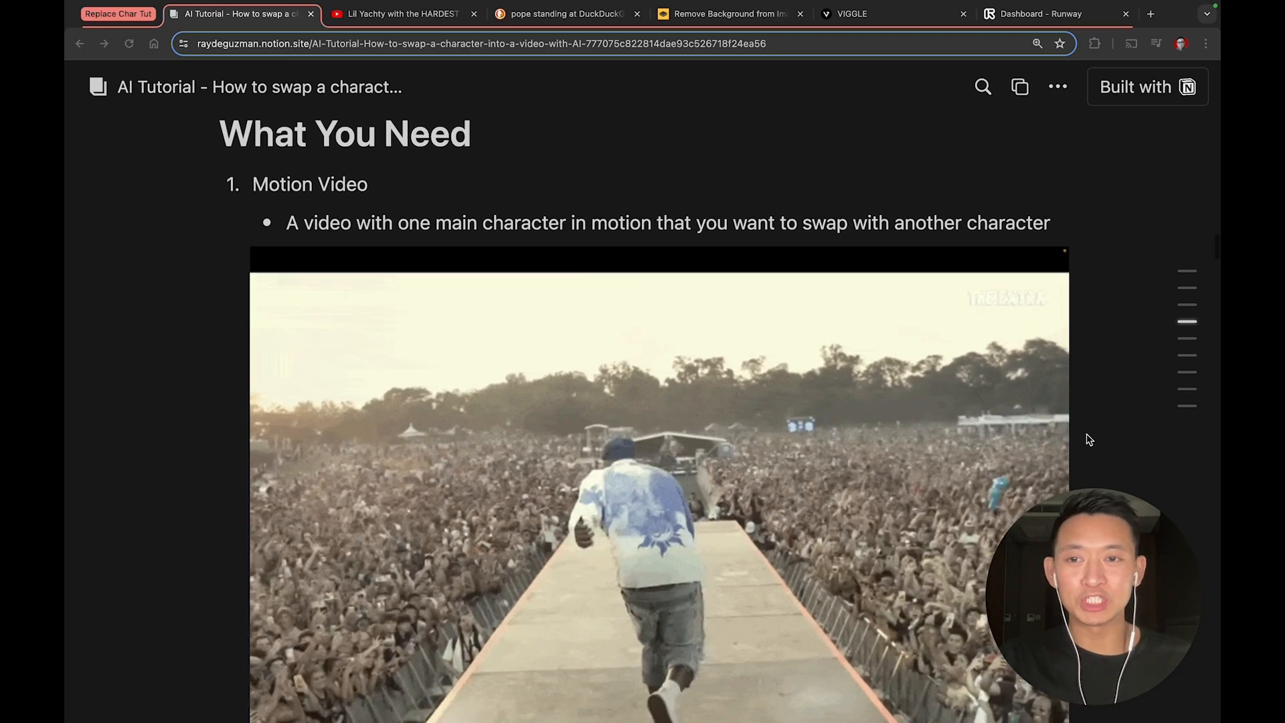
scroll(1090, 439, "down", 2)
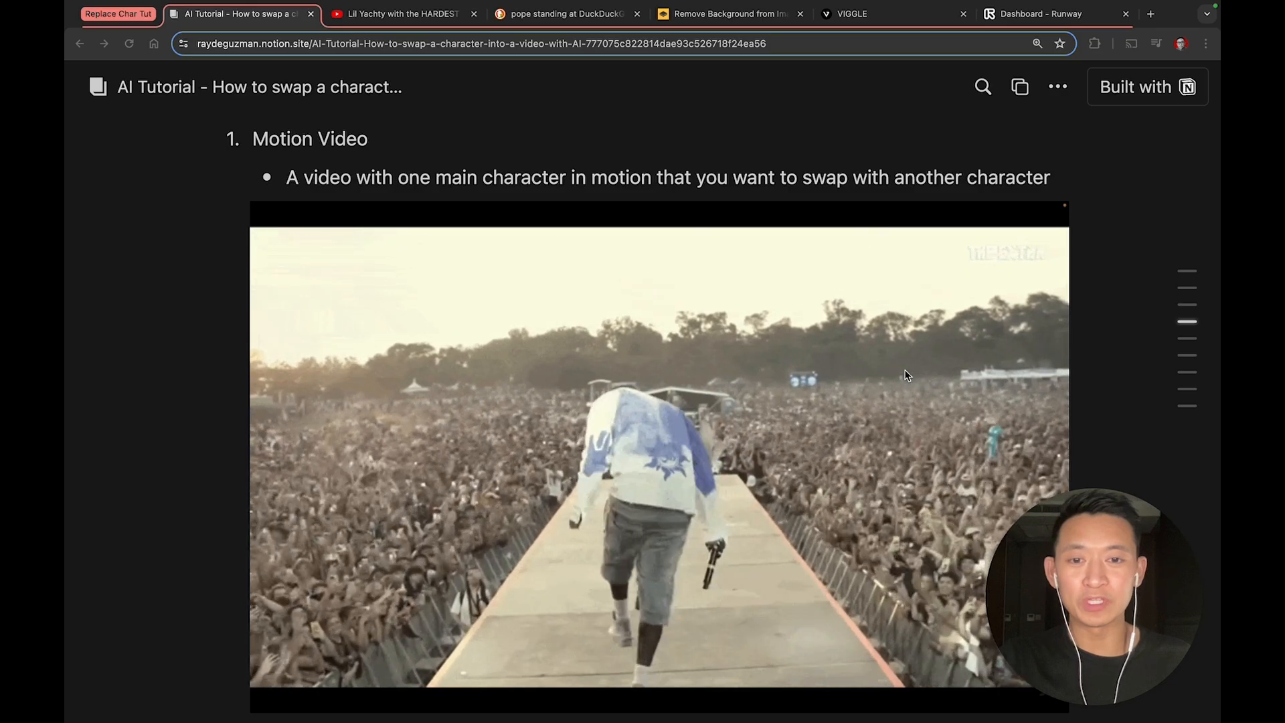
scroll(904, 372, "down", 1)
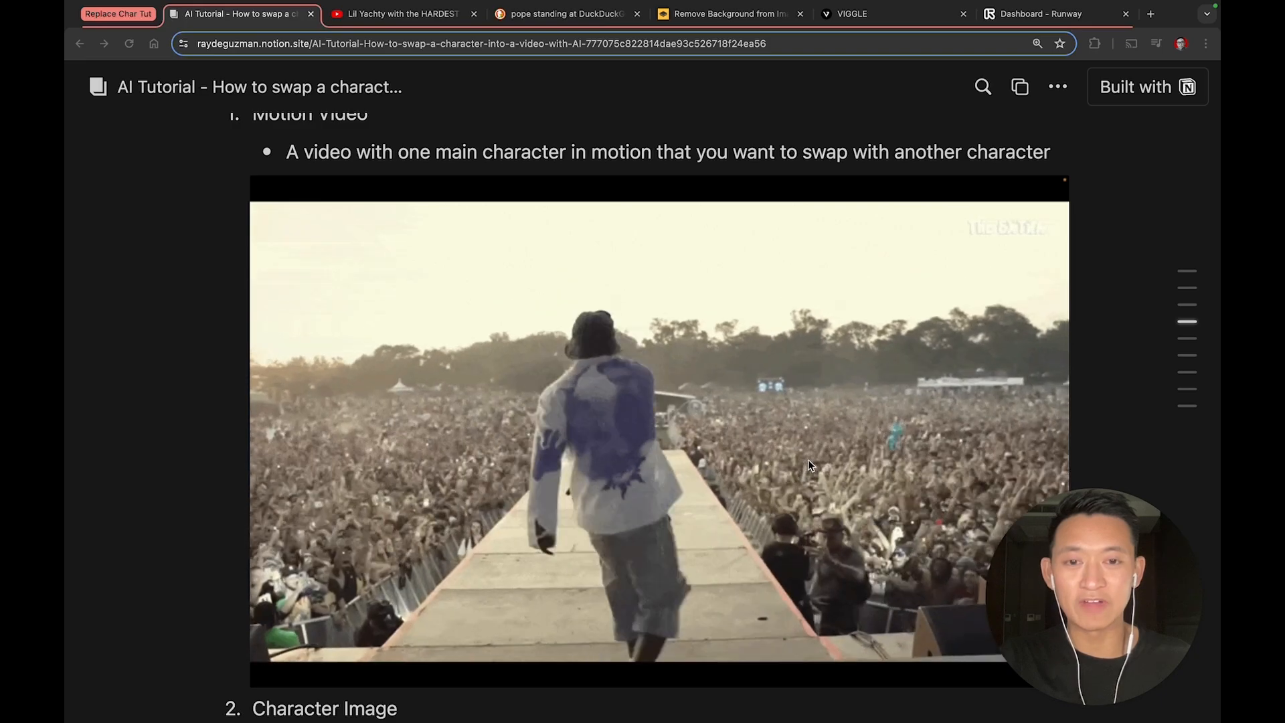
scroll(810, 464, "down", 5)
scroll(811, 465, "down", 3)
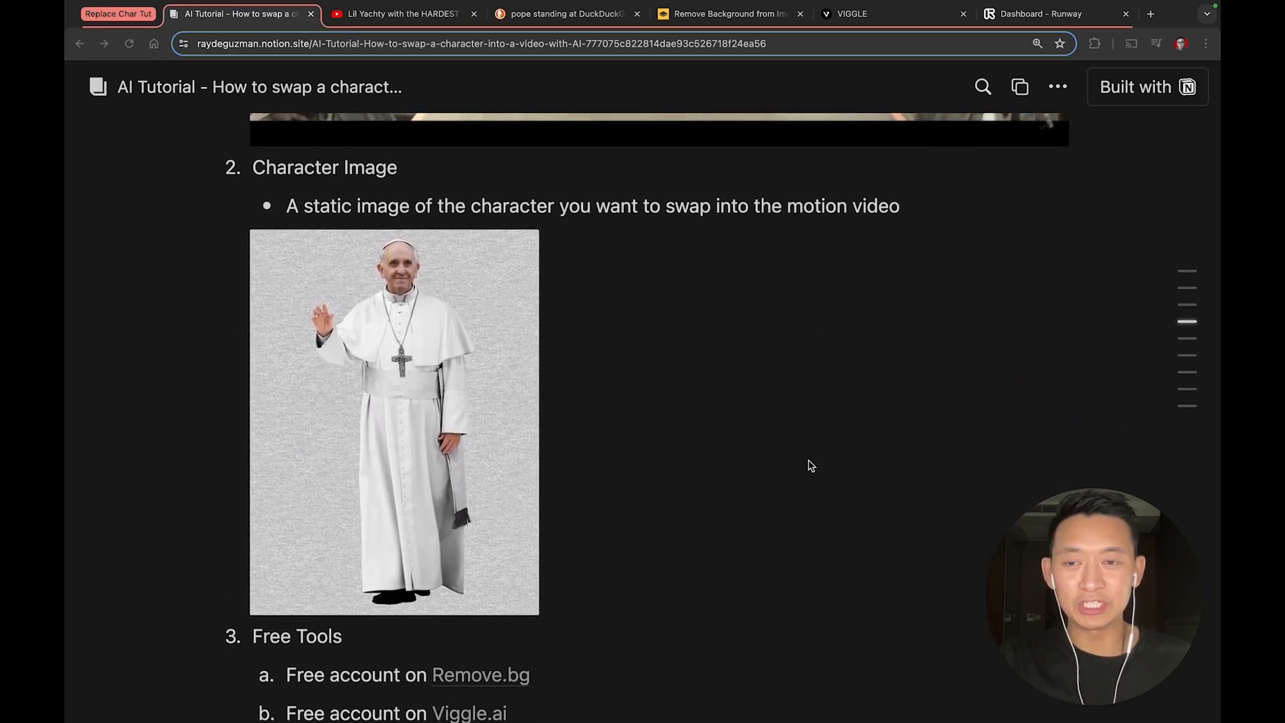
scroll(811, 466, "down", 1)
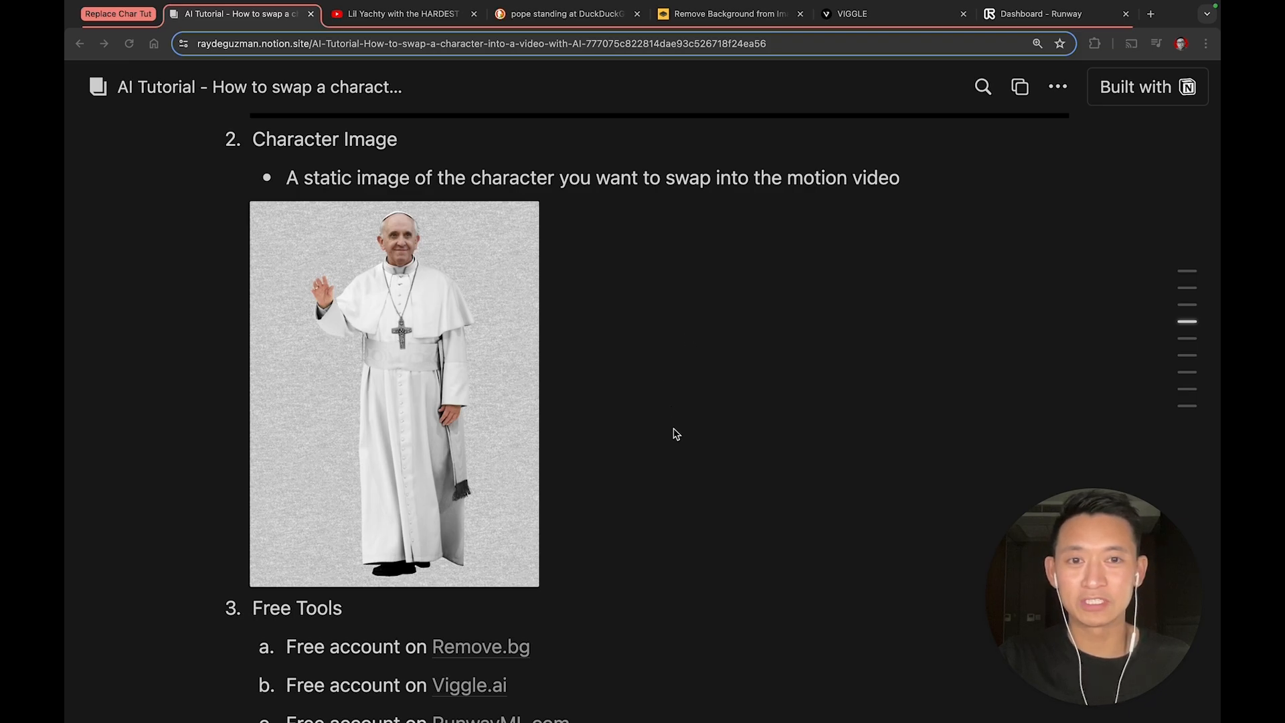
scroll(676, 434, "down", 5)
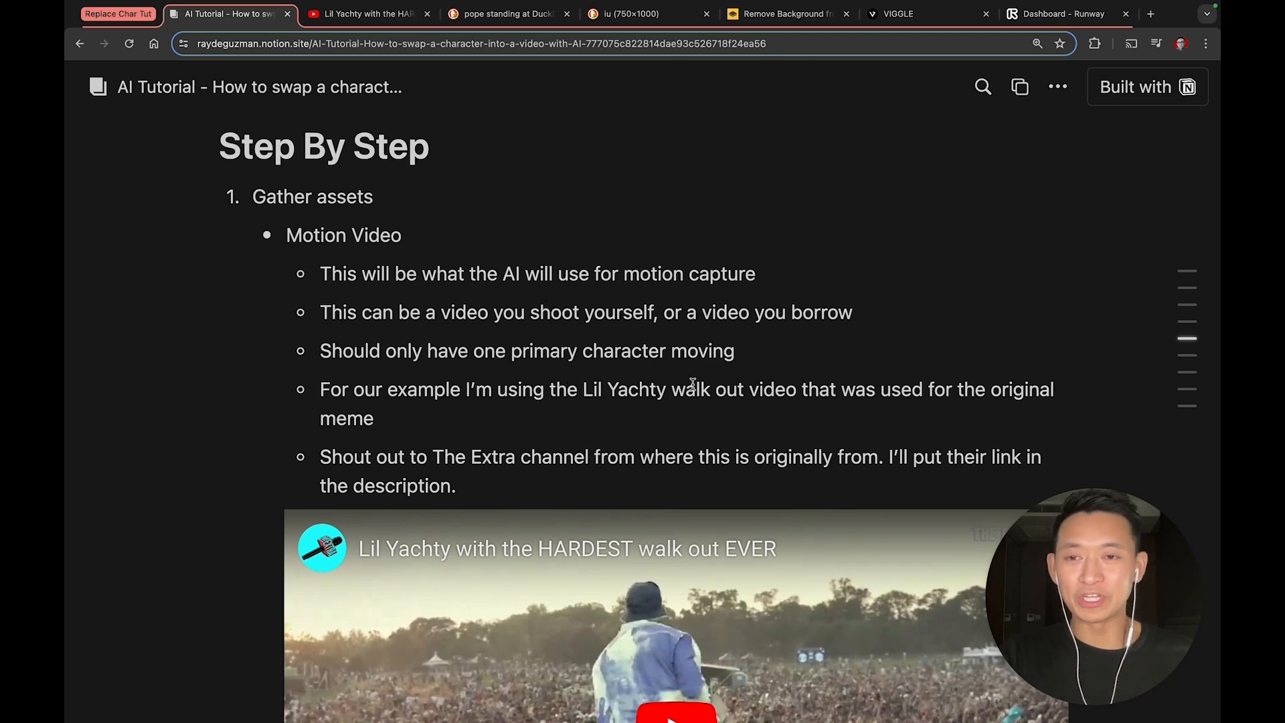
Read the Step By Step instructions on gathering the motion video and character photo and cleaning up the photo.
scroll(759, 394, "down", 3)
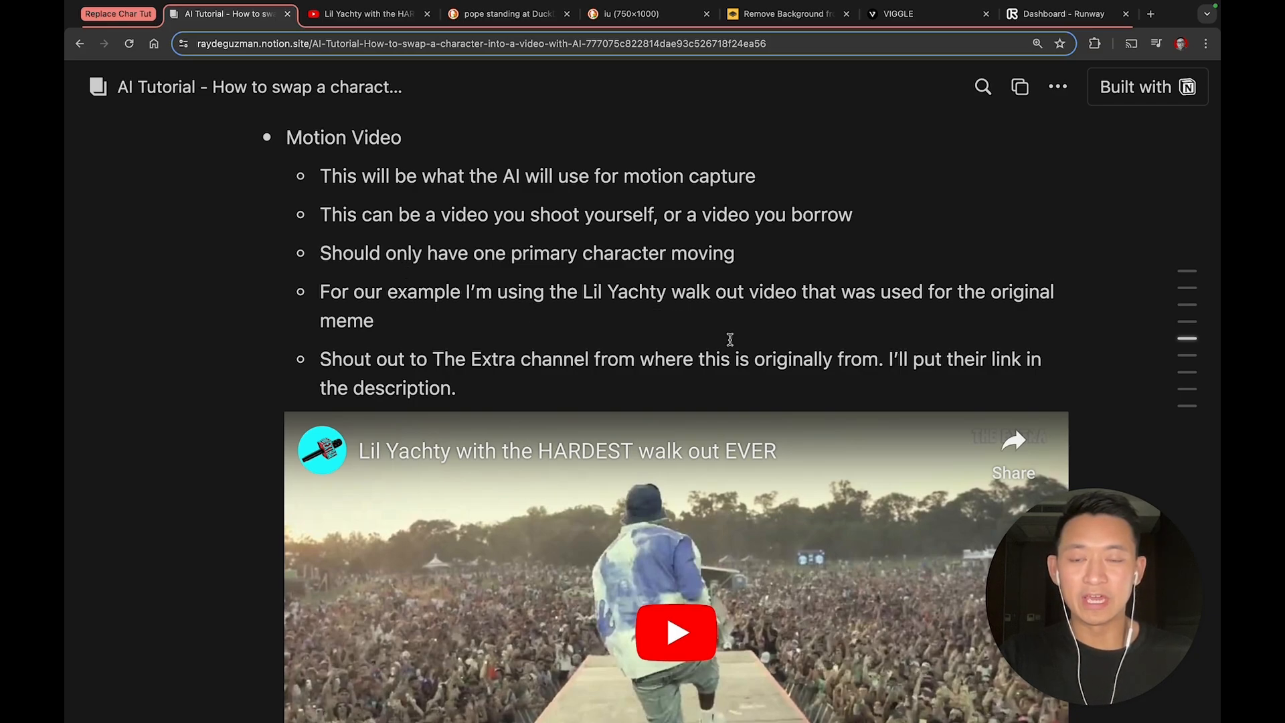
scroll(482, 261, "down", 3)
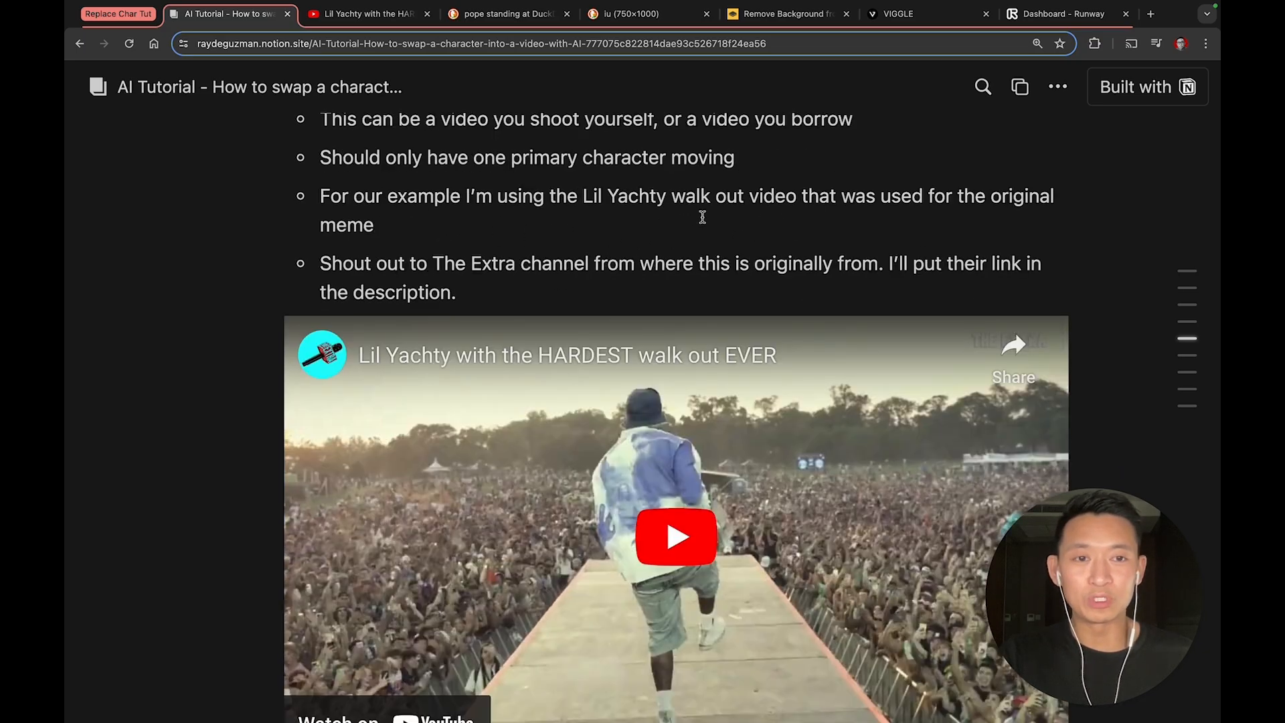
scroll(902, 268, "down", 5)
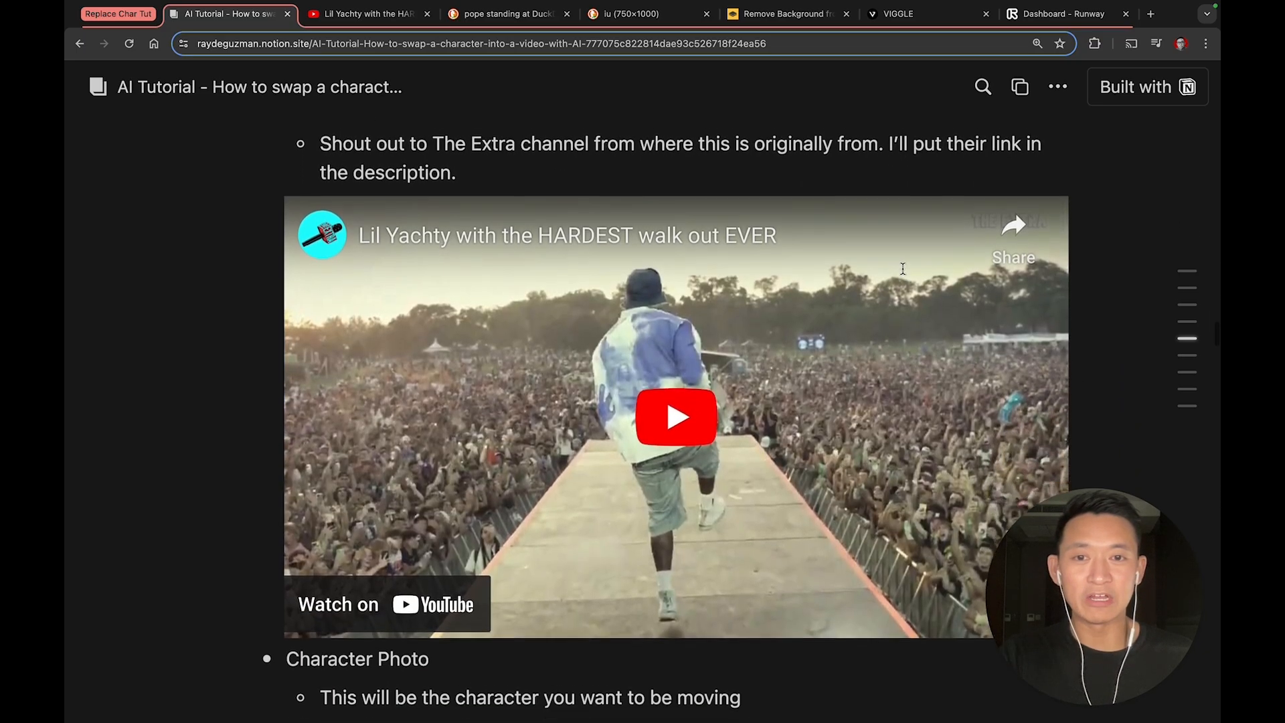
scroll(902, 269, "up", 2)
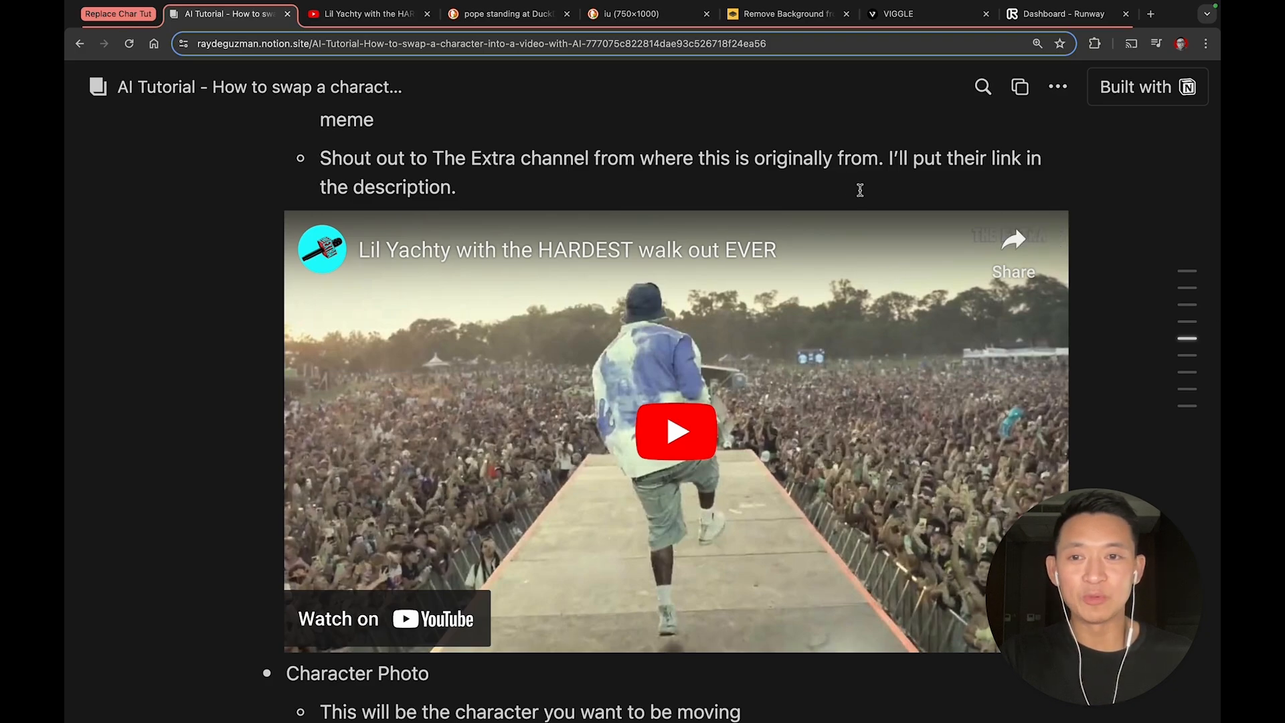
scroll(853, 264, "down", 8)
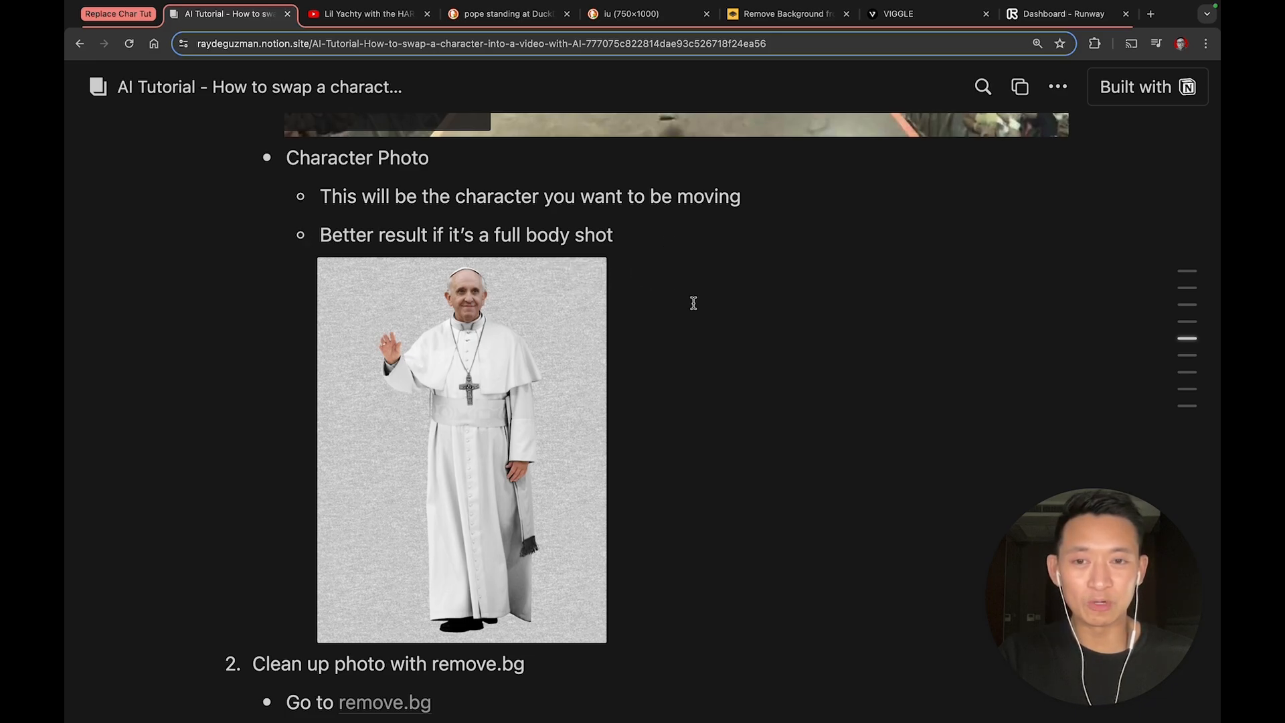
scroll(694, 303, "down", 1)
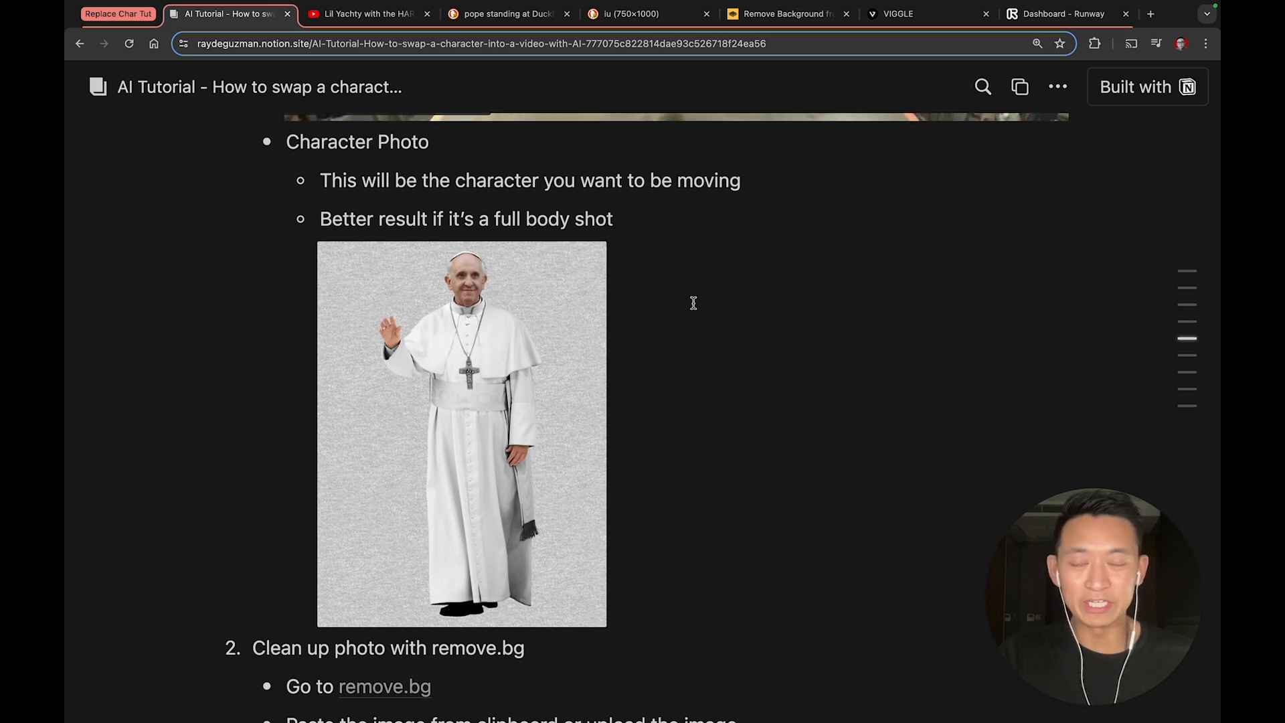
scroll(686, 368, "down", 1)
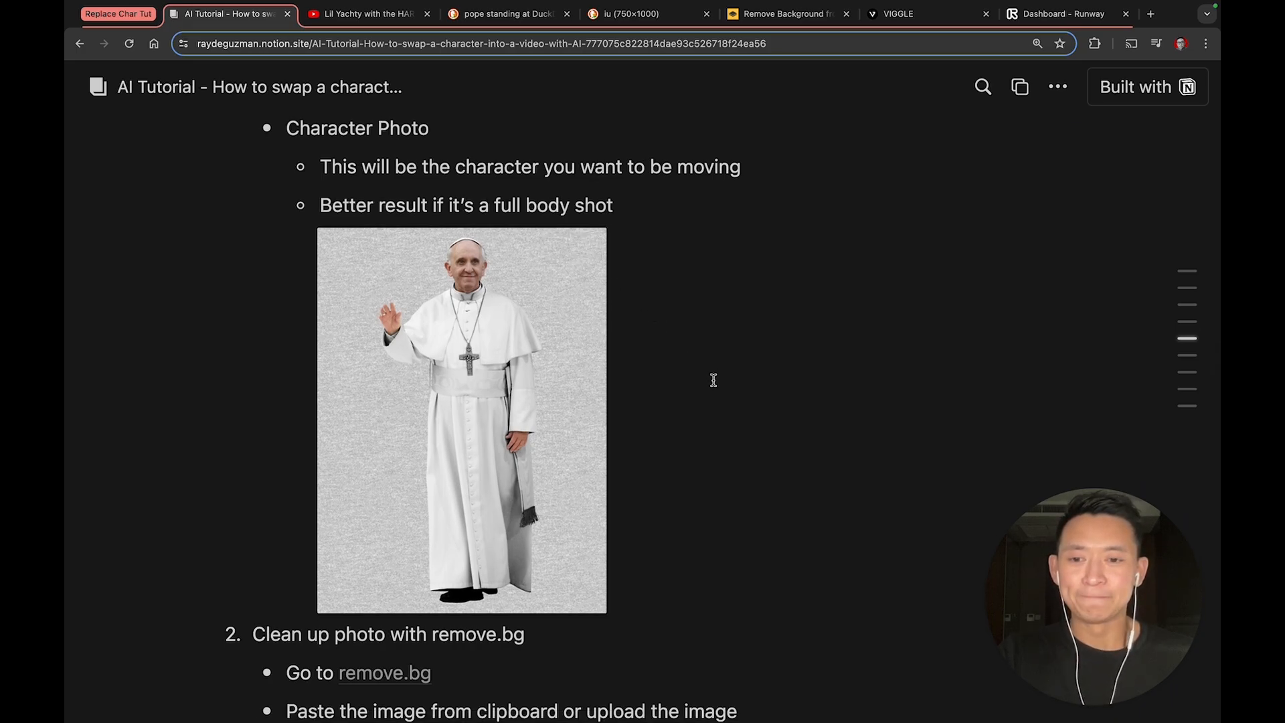
scroll(713, 380, "down", 5)
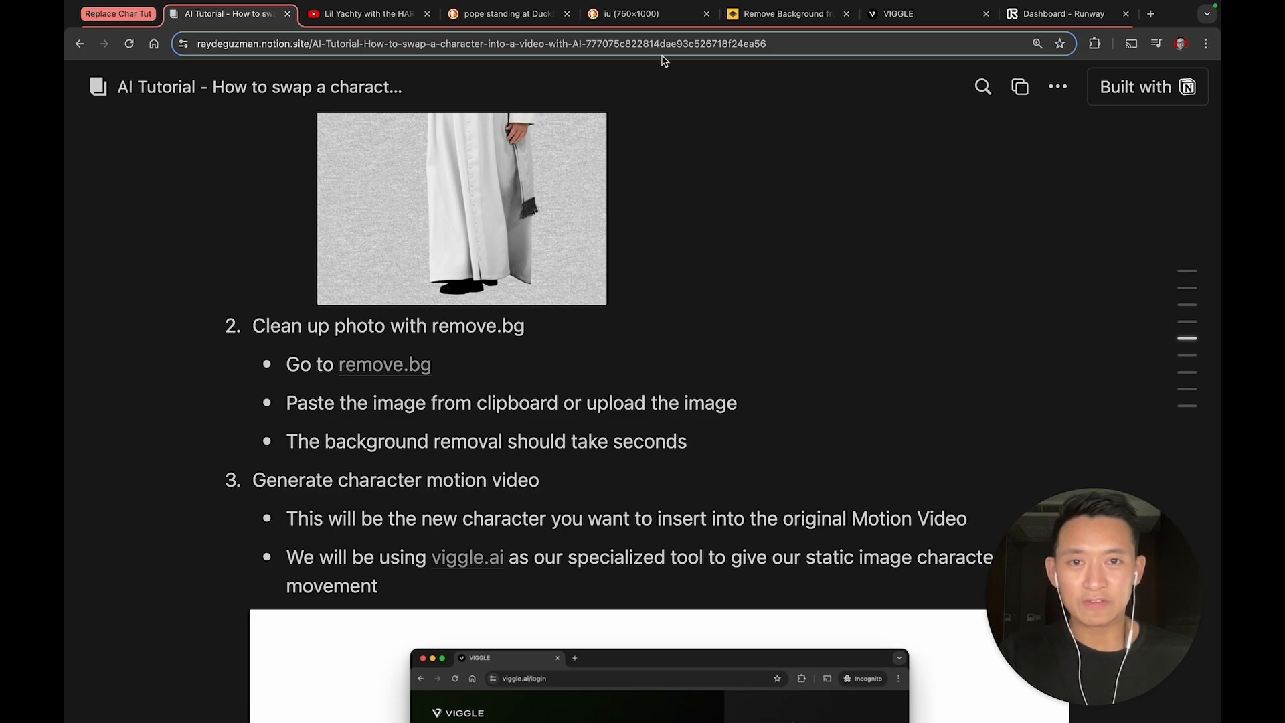
Copy the full-body pope image from its open page and paste it into remove.bg to remove its background.
left_click(656, 18)
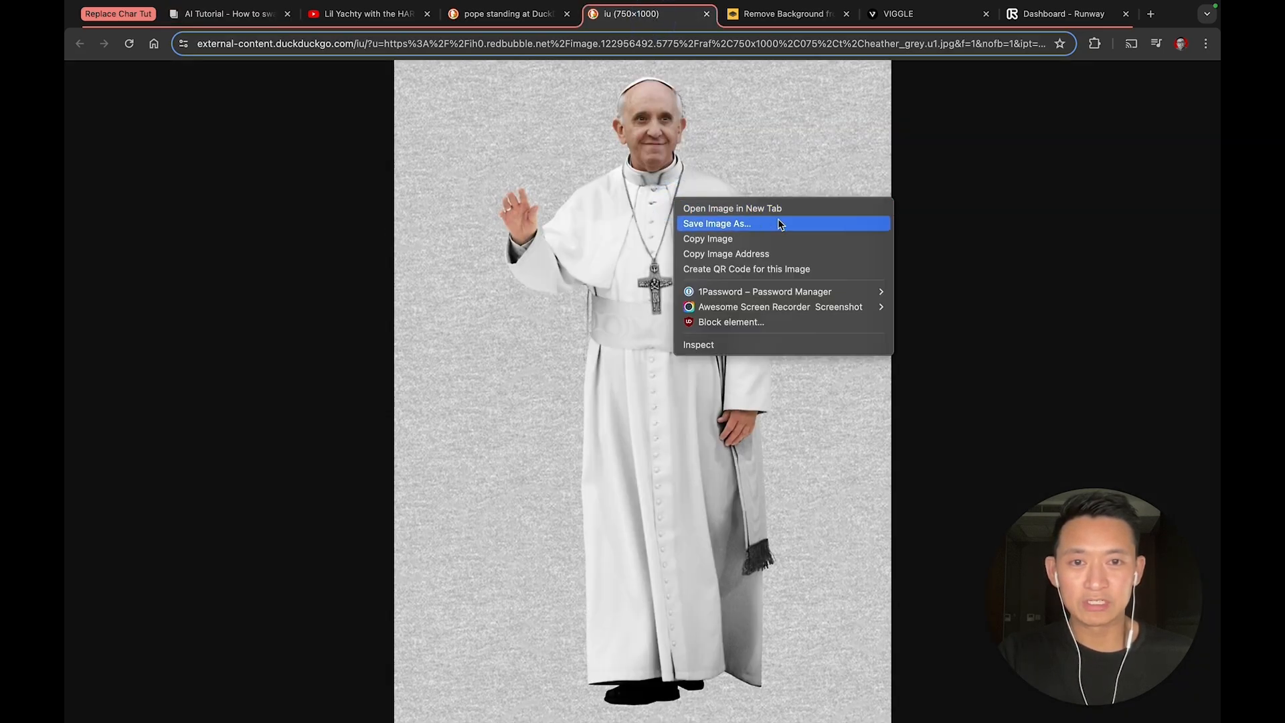
left_click(759, 239)
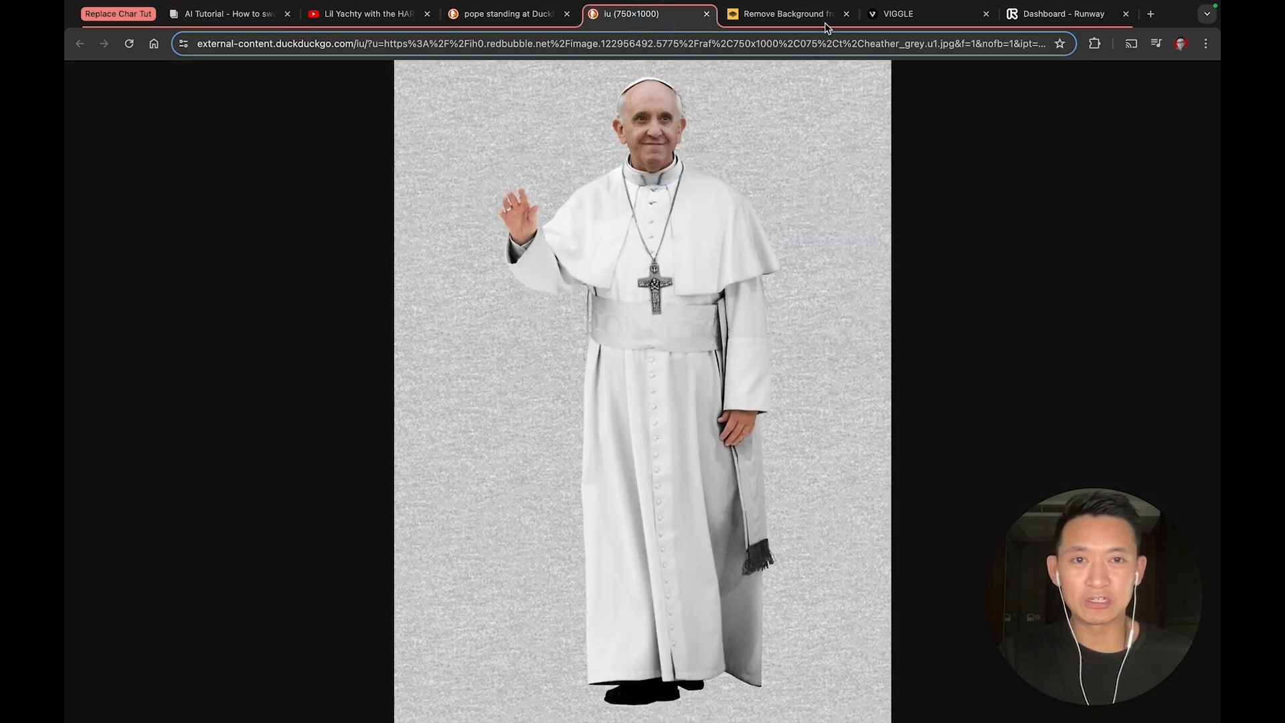
left_click(797, 20)
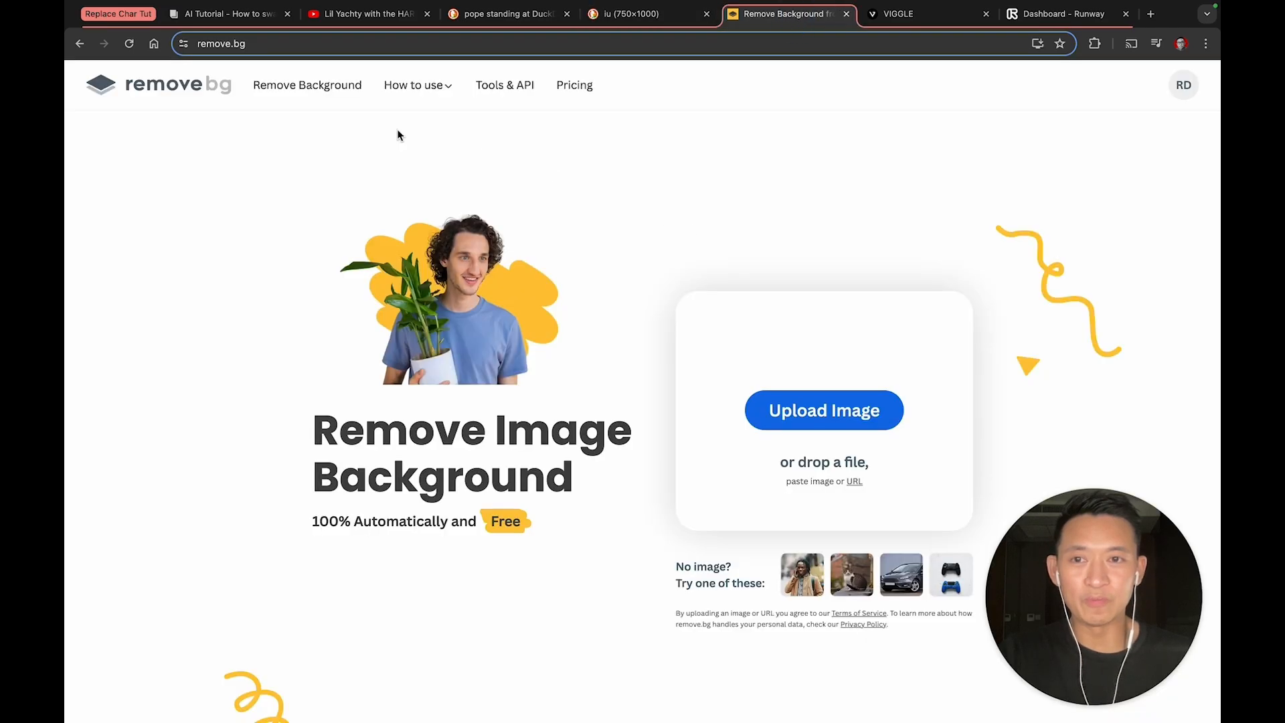
key("super+v")
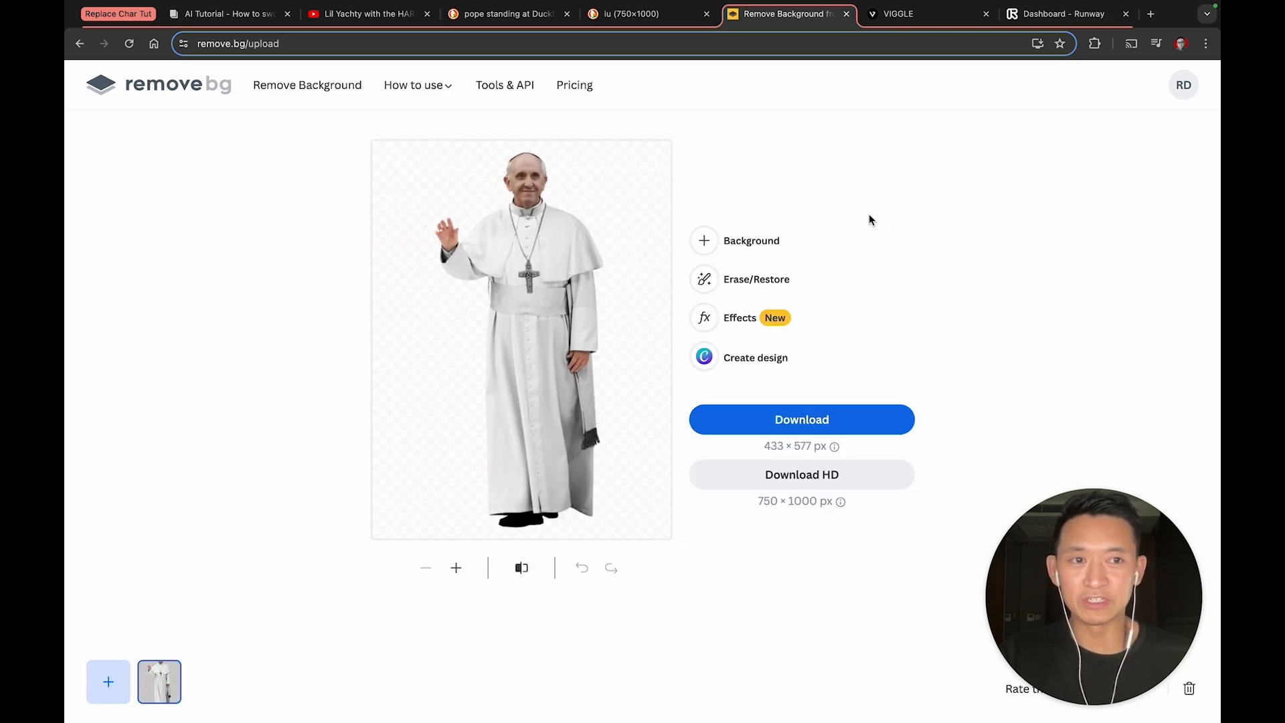
Download the standard-size background-free image to the Downloads folder under the name pope.
left_click(769, 424)
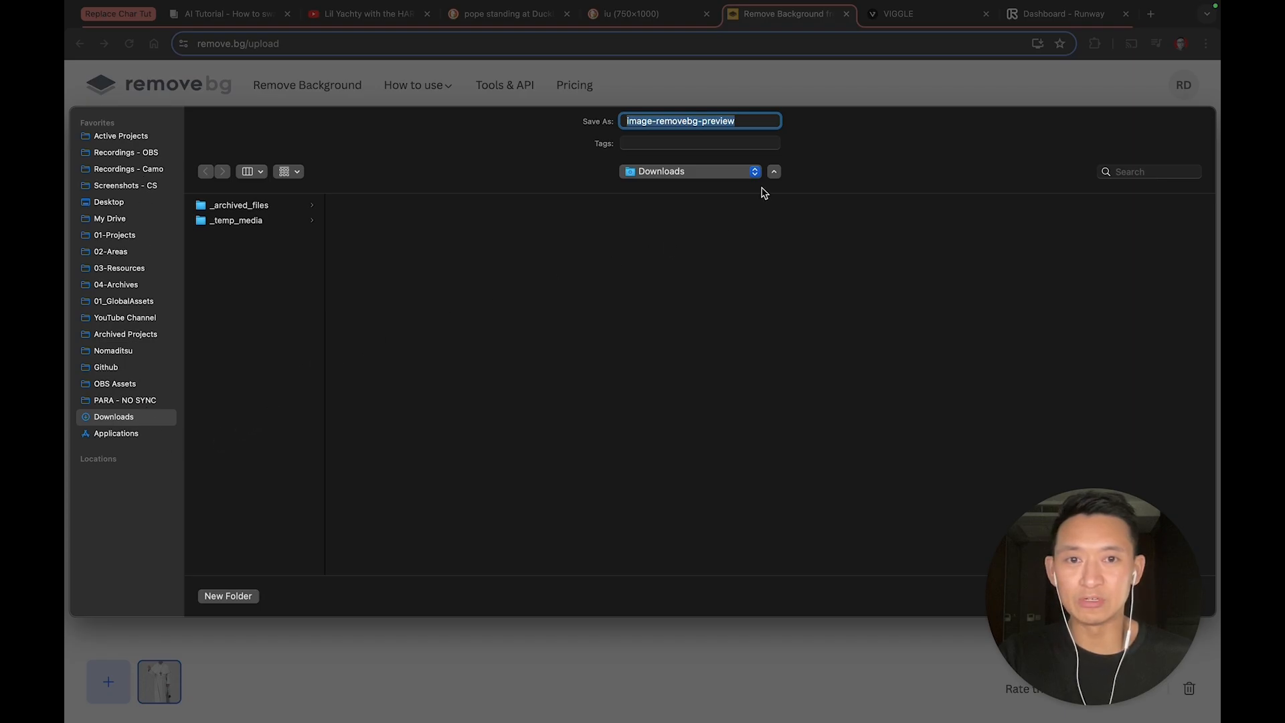
type("pope")
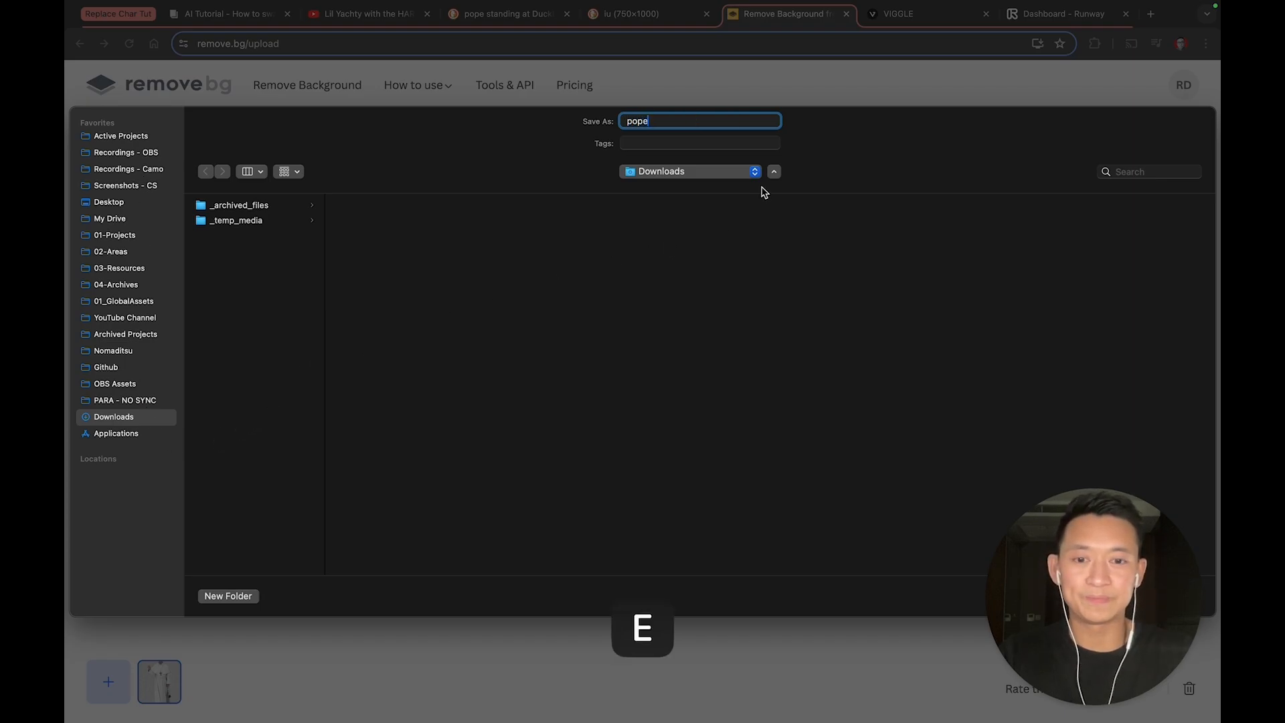
key("Return")
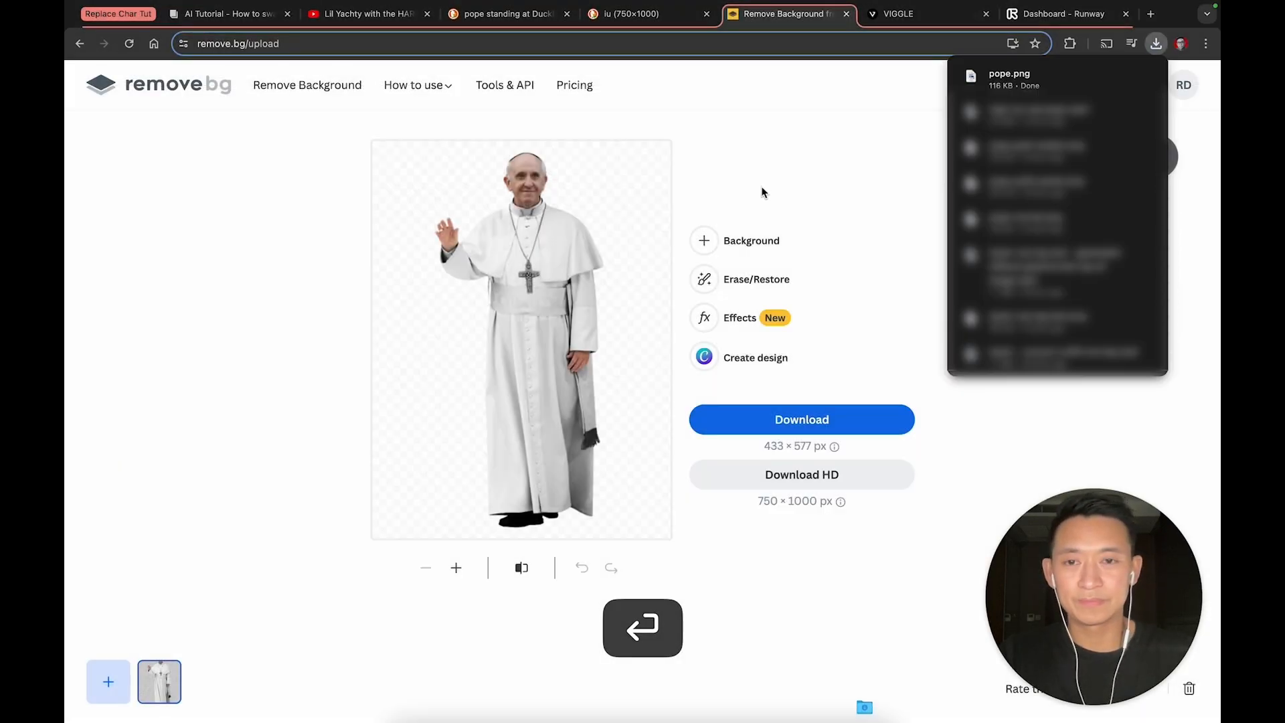
left_click(872, 188)
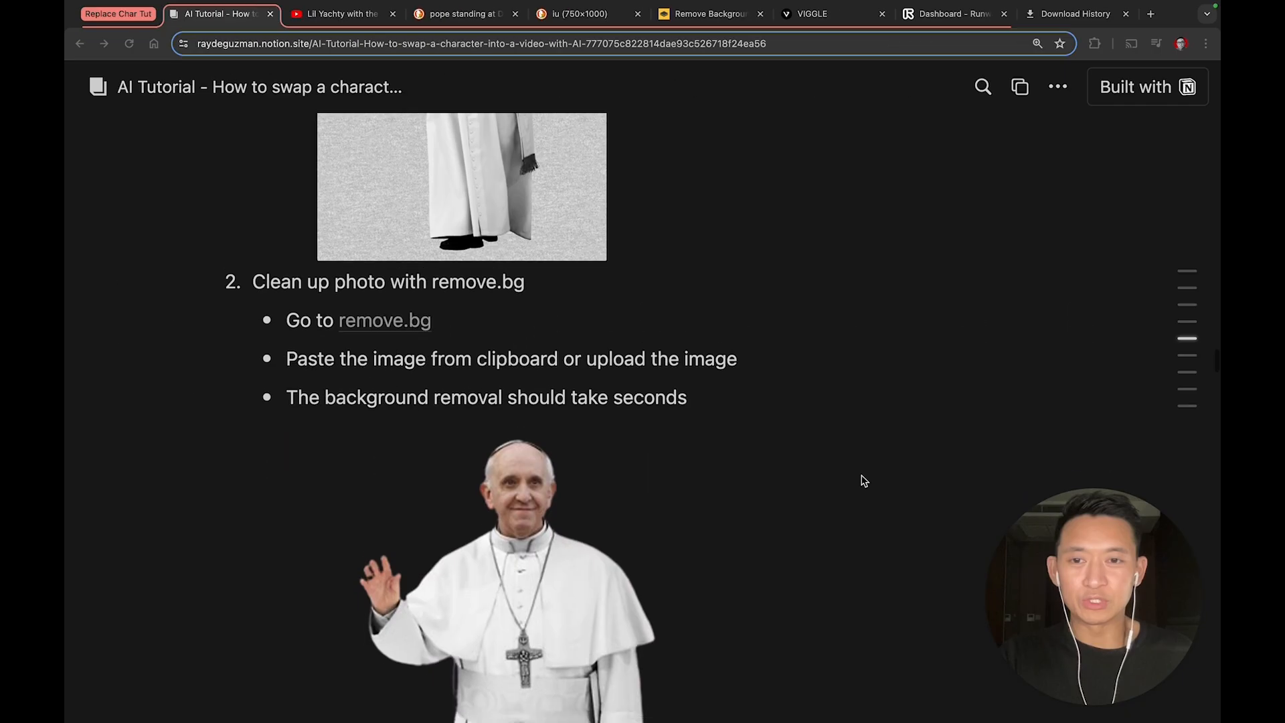
Read the tutorial up to the Generate character motion video step and sign in to Viggle with Google.
scroll(862, 479, "down", 2)
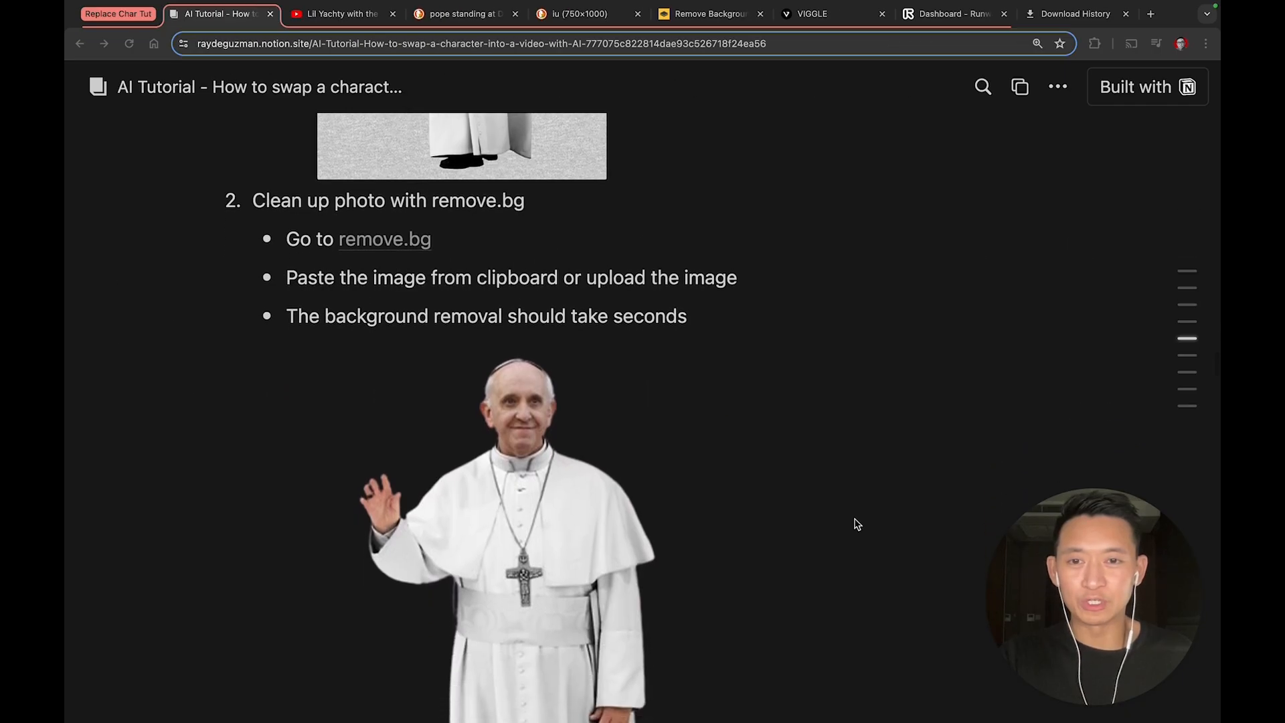
scroll(857, 525, "down", 5)
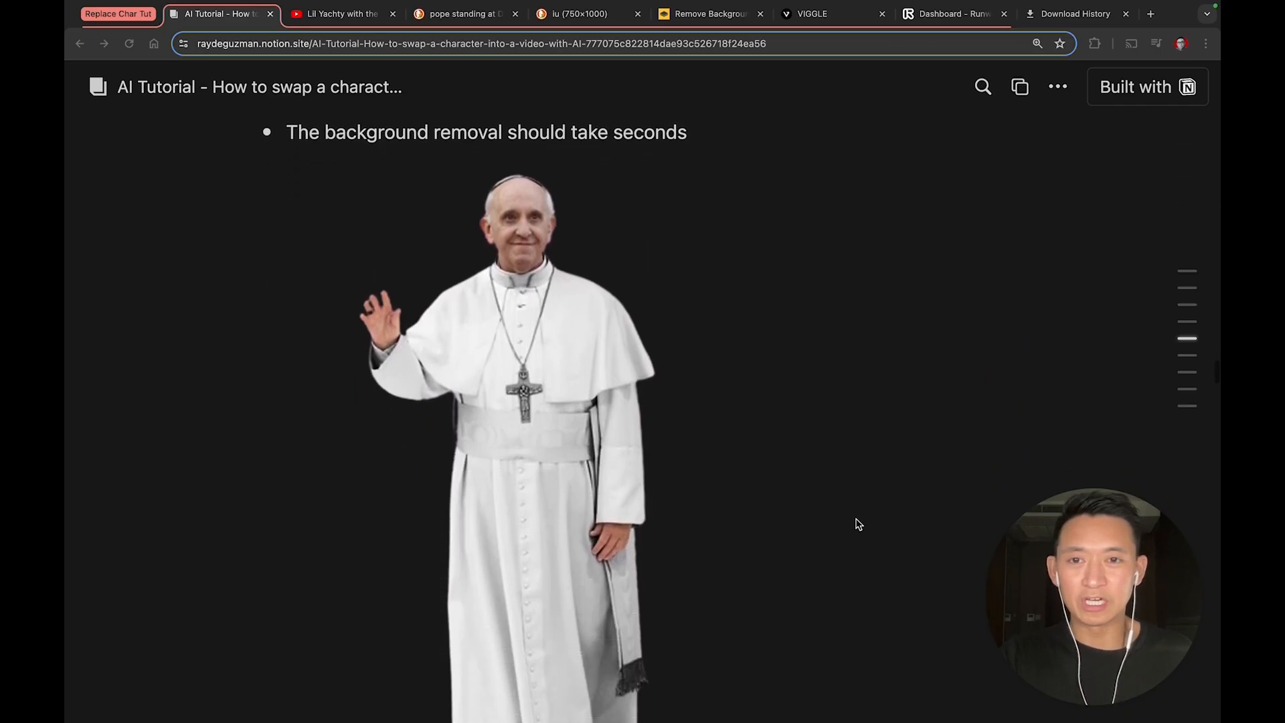
scroll(858, 524, "down", 4)
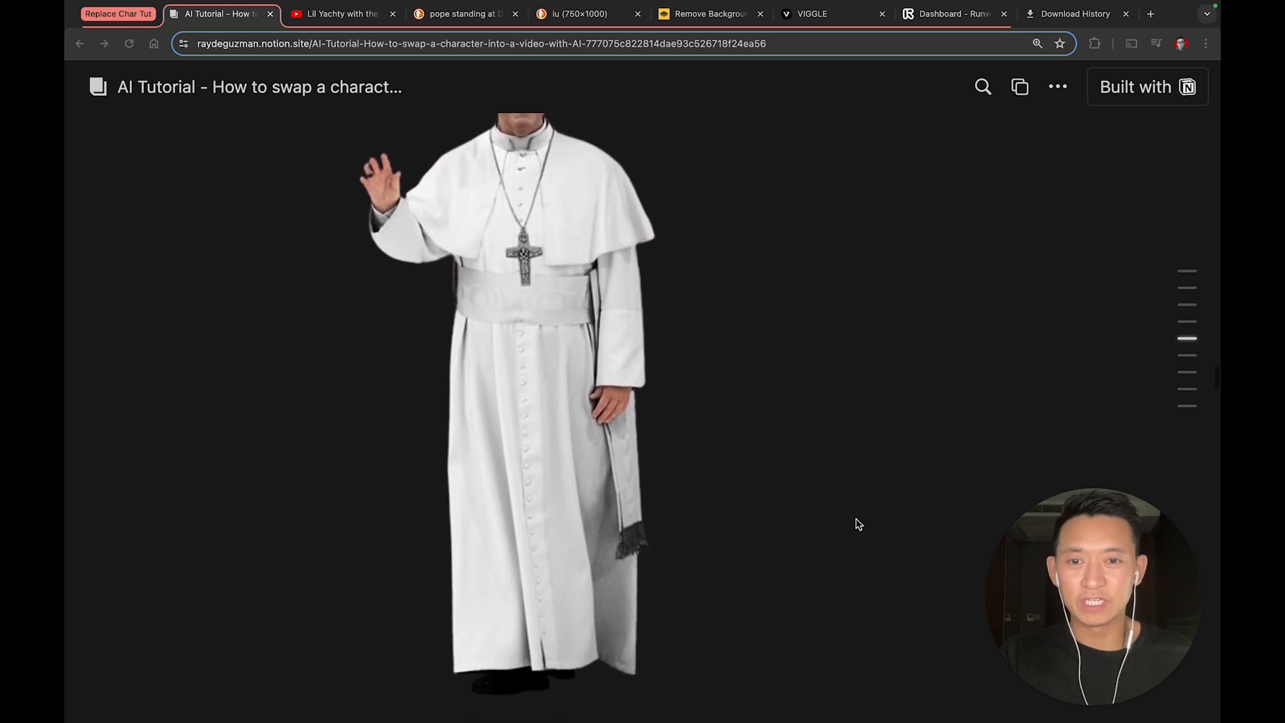
scroll(859, 524, "down", 5)
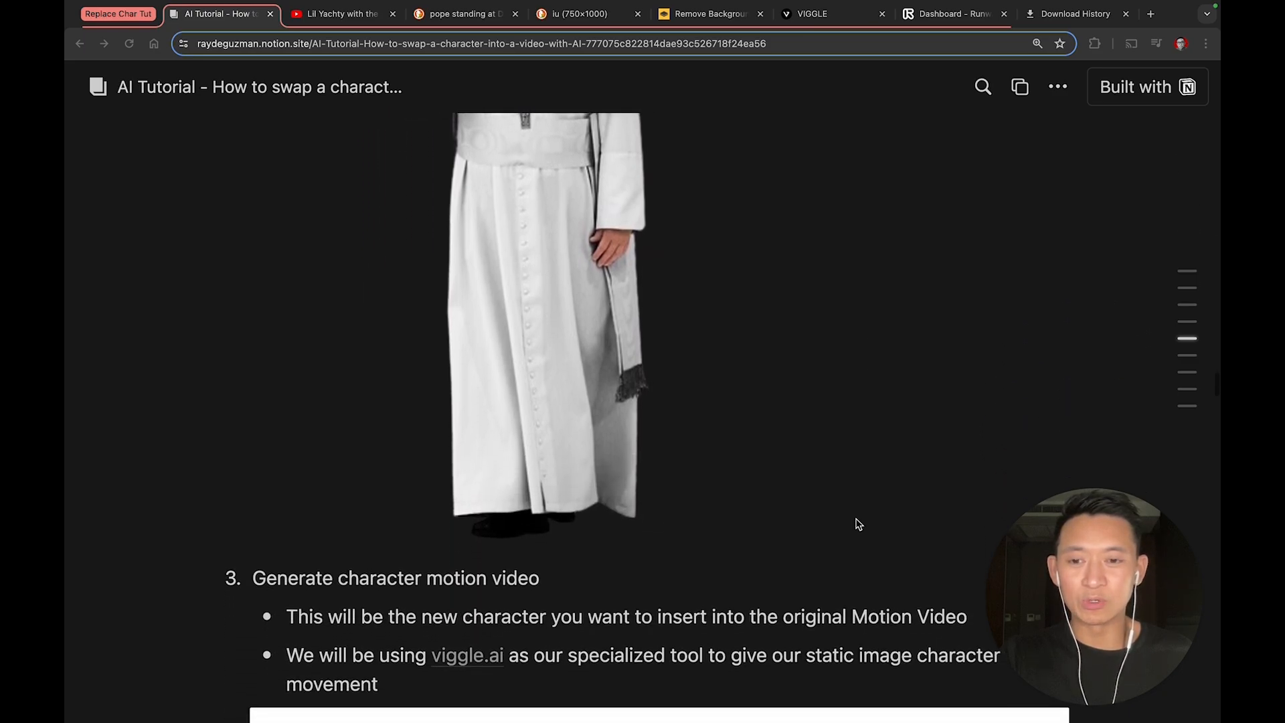
scroll(859, 524, "down", 8)
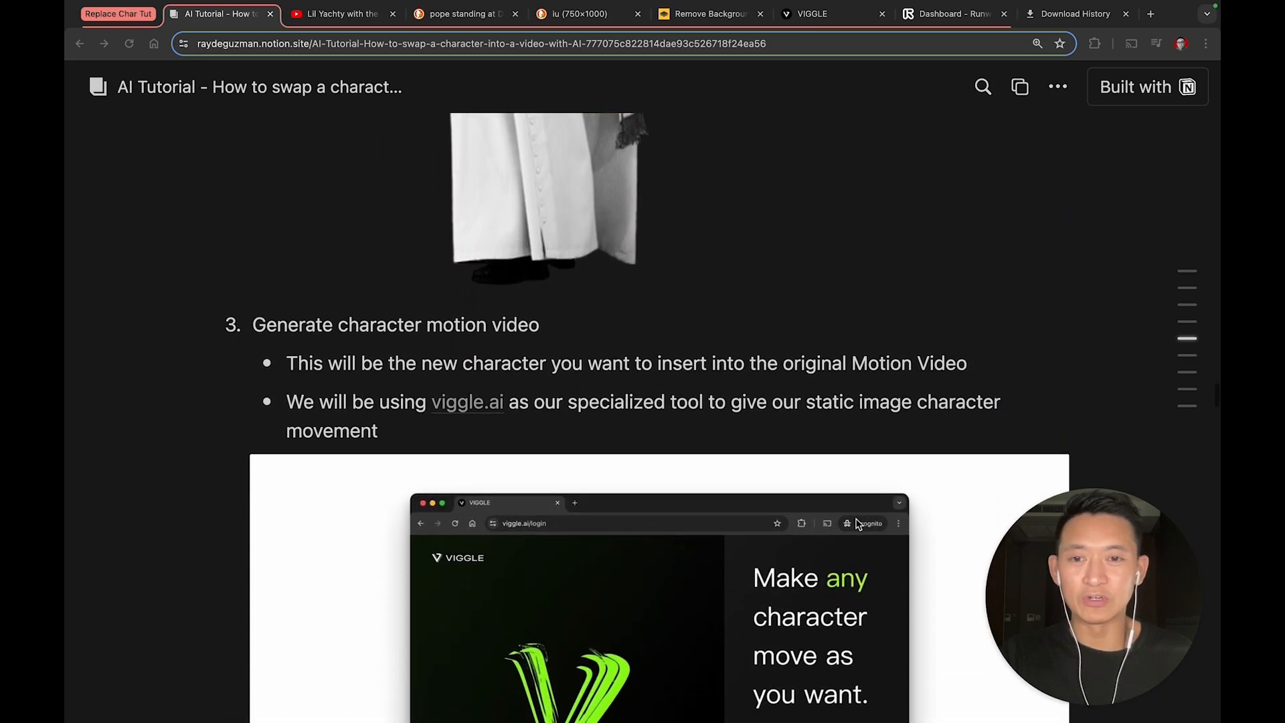
scroll(859, 524, "down", 6)
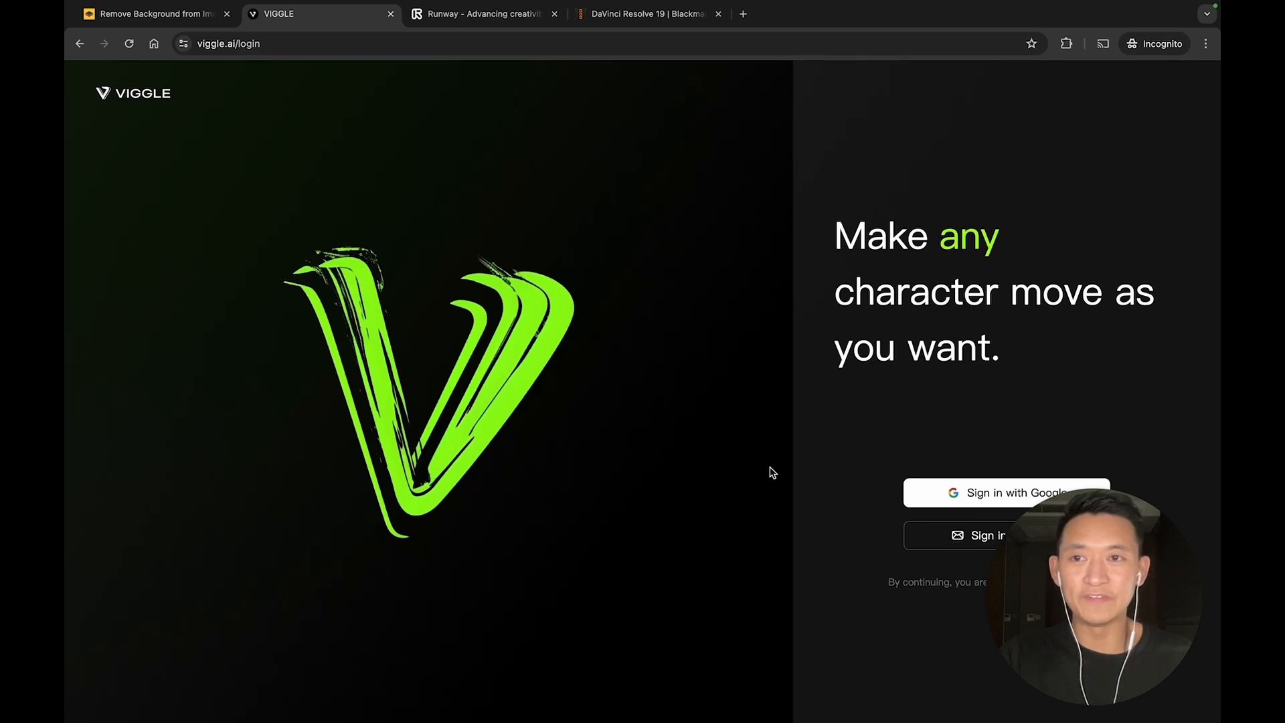
left_click(905, 487)
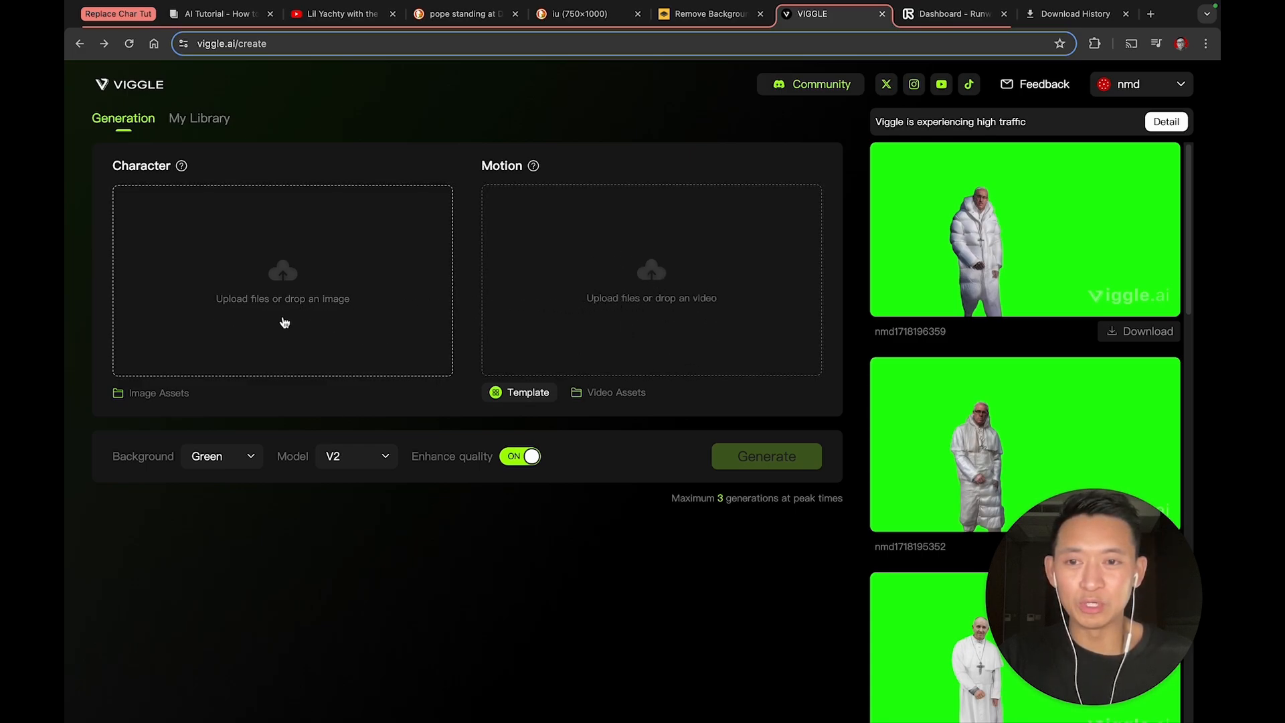
Upload pope.png as the Viggle character image and the walk-out video as the motion.
left_click(338, 328)
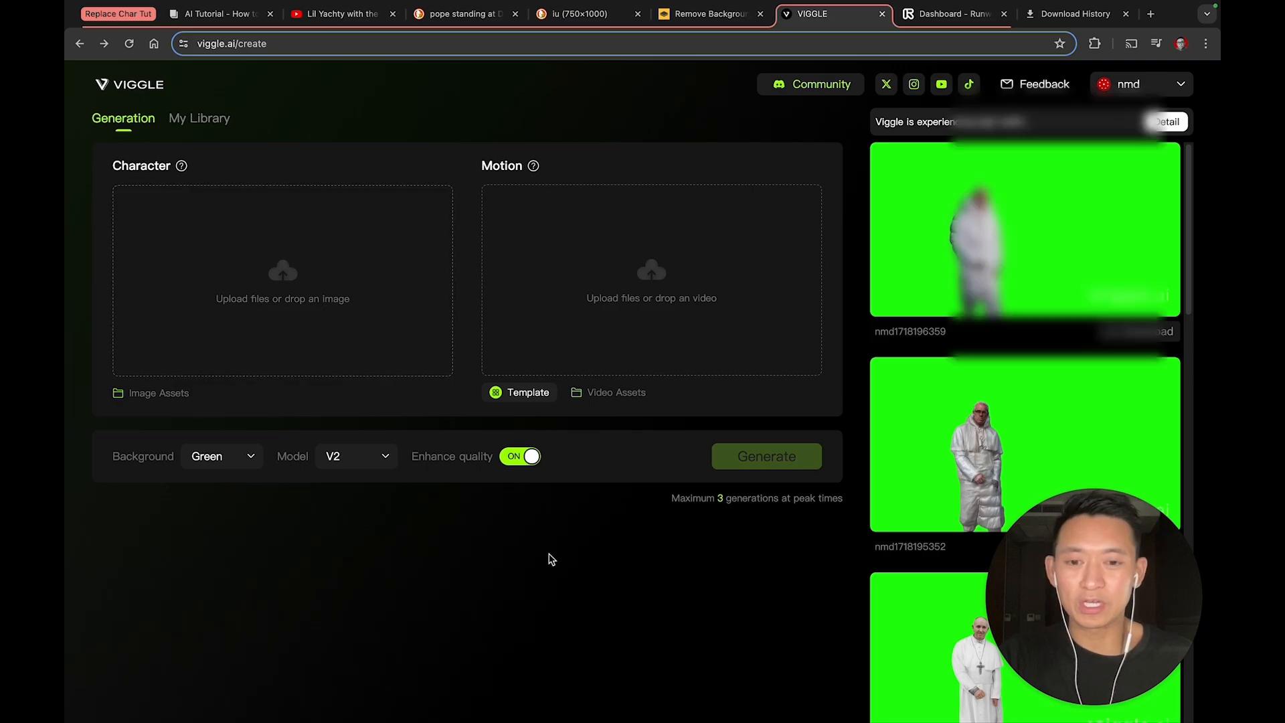
left_click(556, 196)
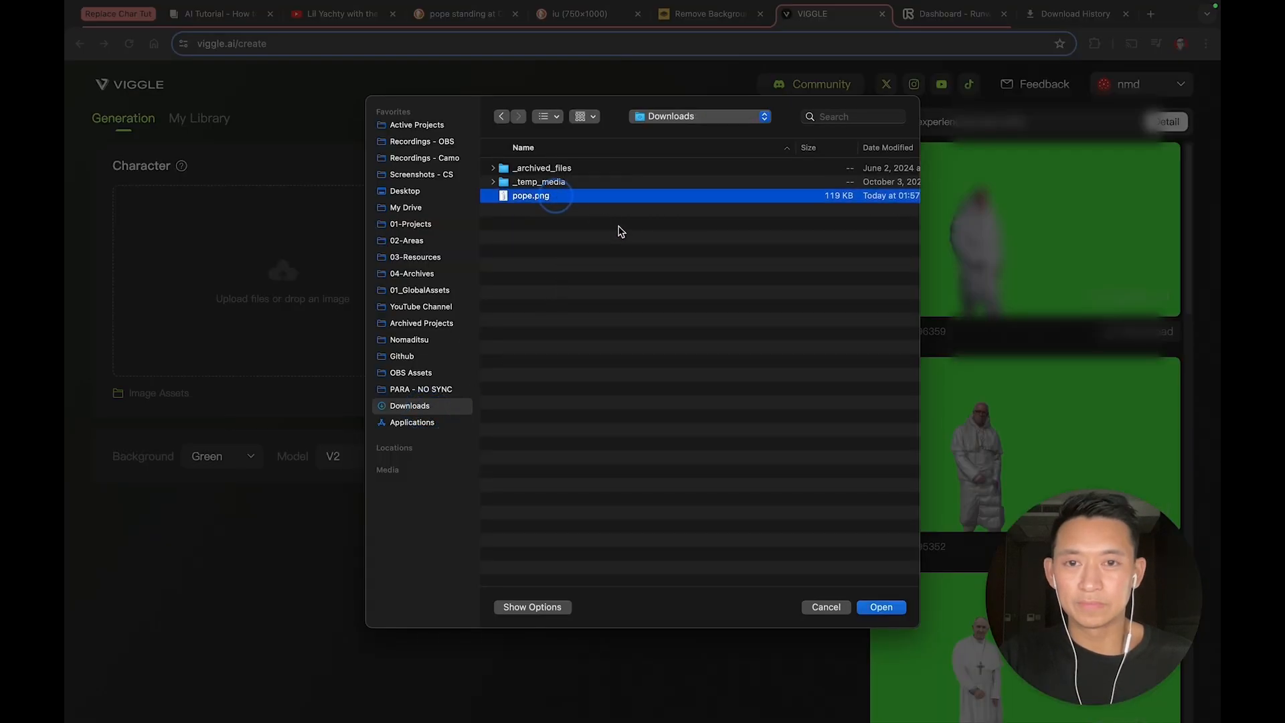
left_click(874, 607)
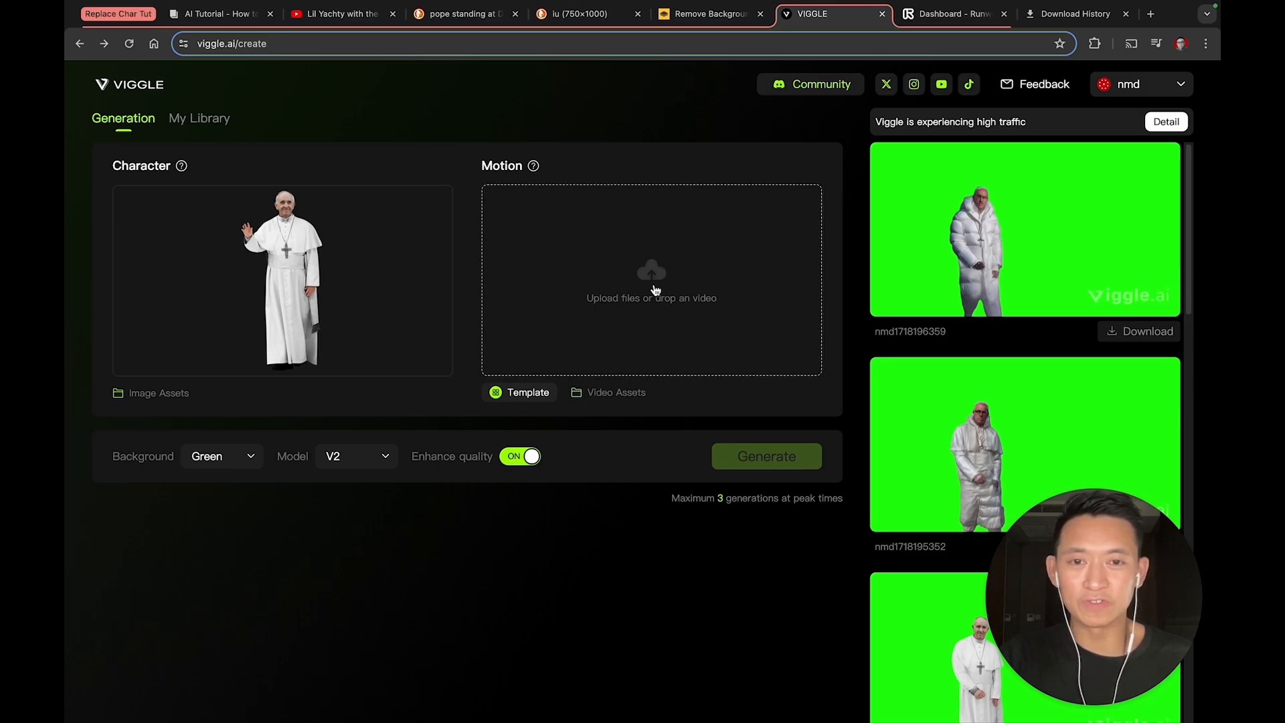
left_click(655, 289)
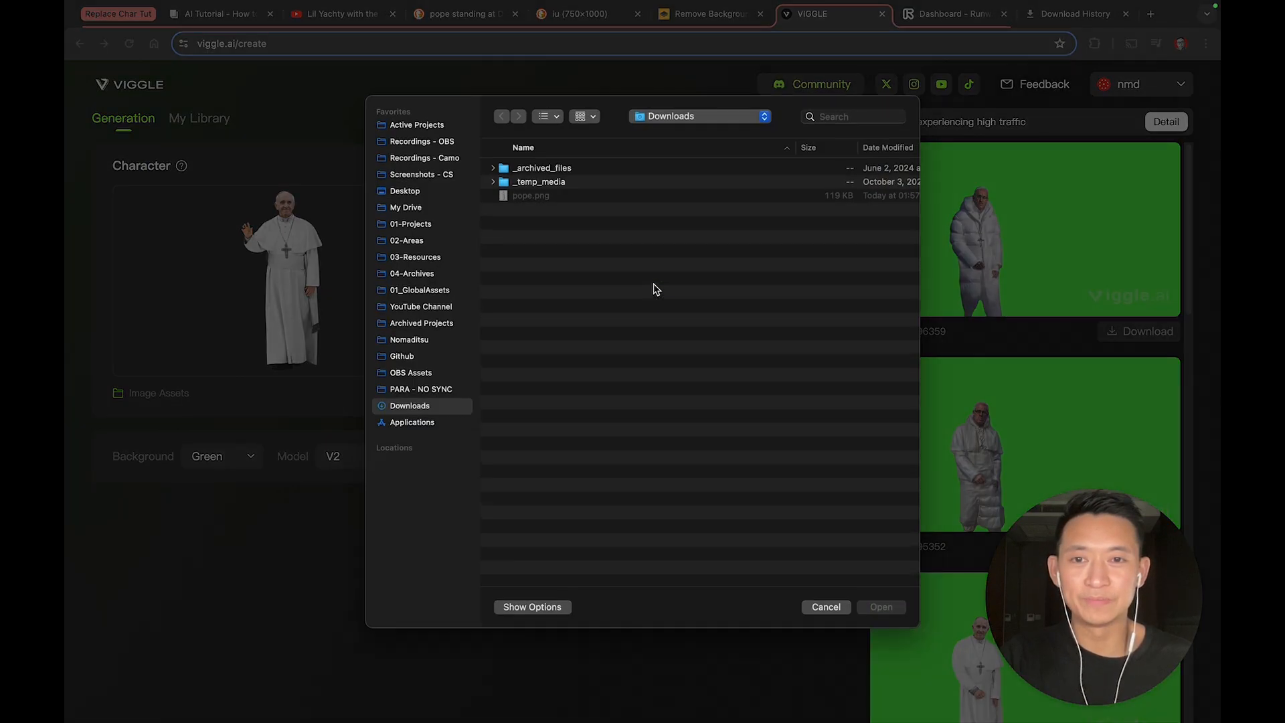
left_click(878, 609)
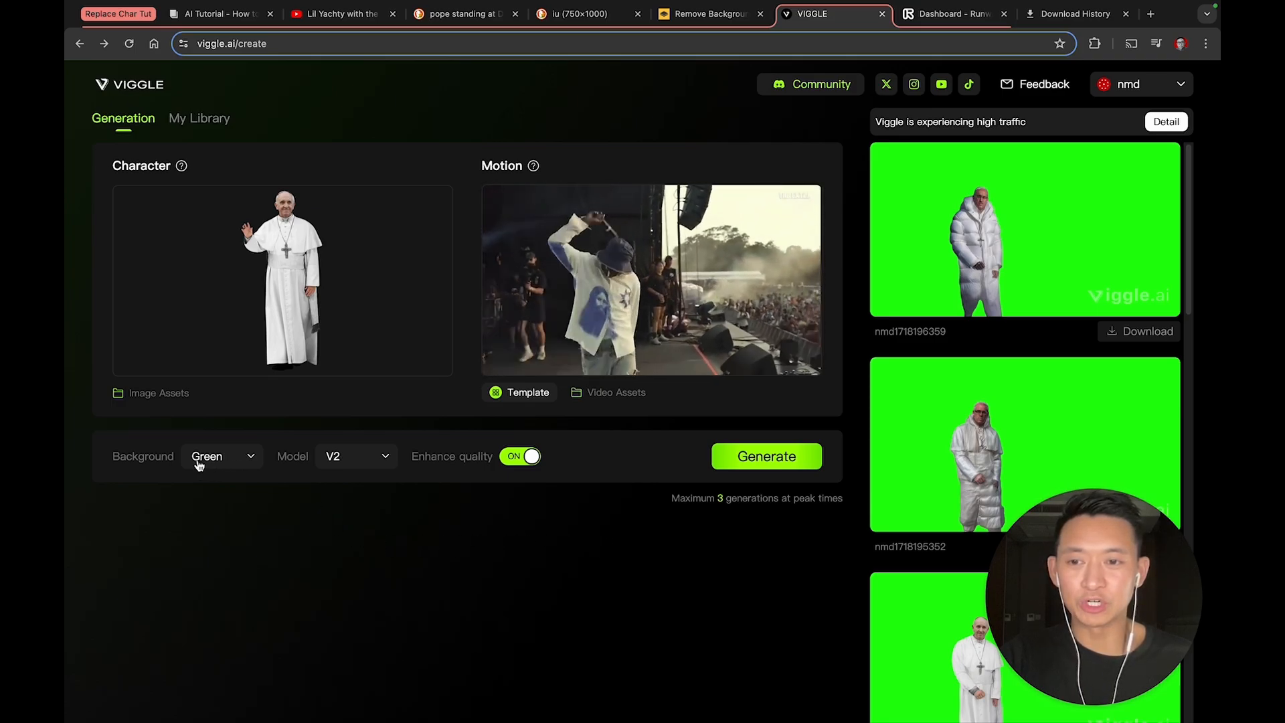
Generate the character motion video with a Green background, model V2 and enhanced quality on.
left_click(251, 458)
left_click(251, 458)
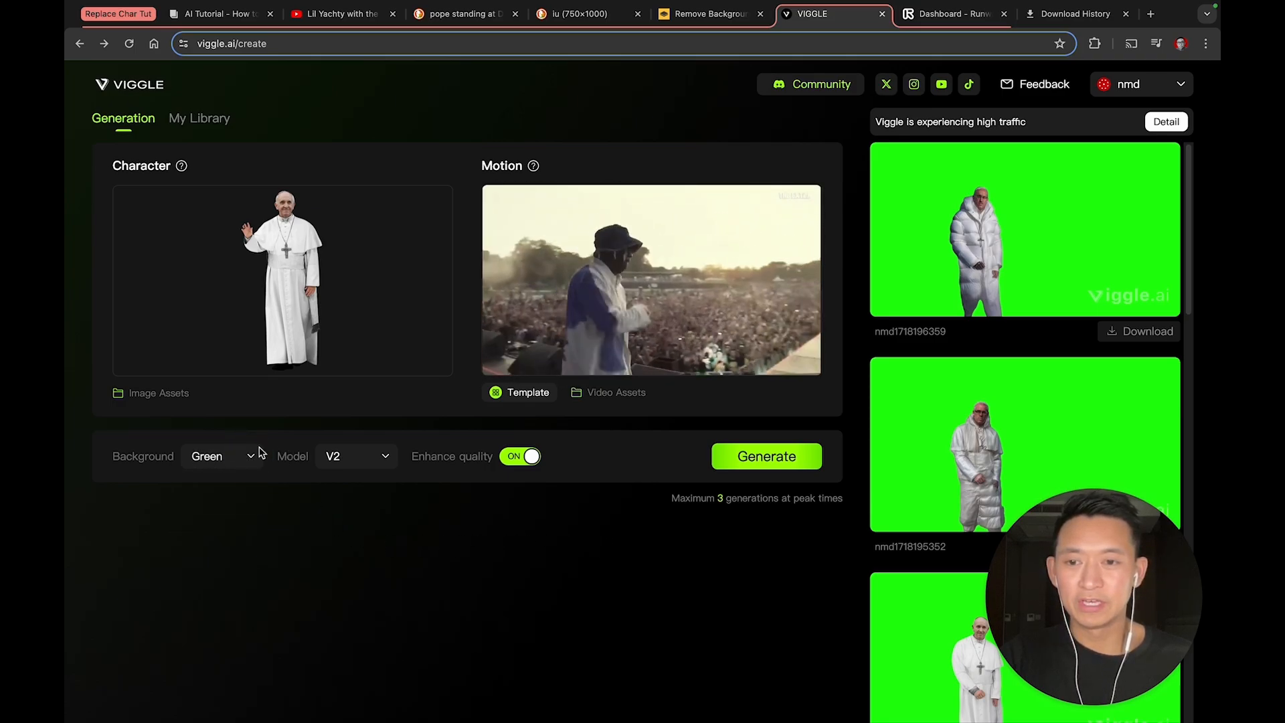
left_click(260, 458)
left_click(258, 457)
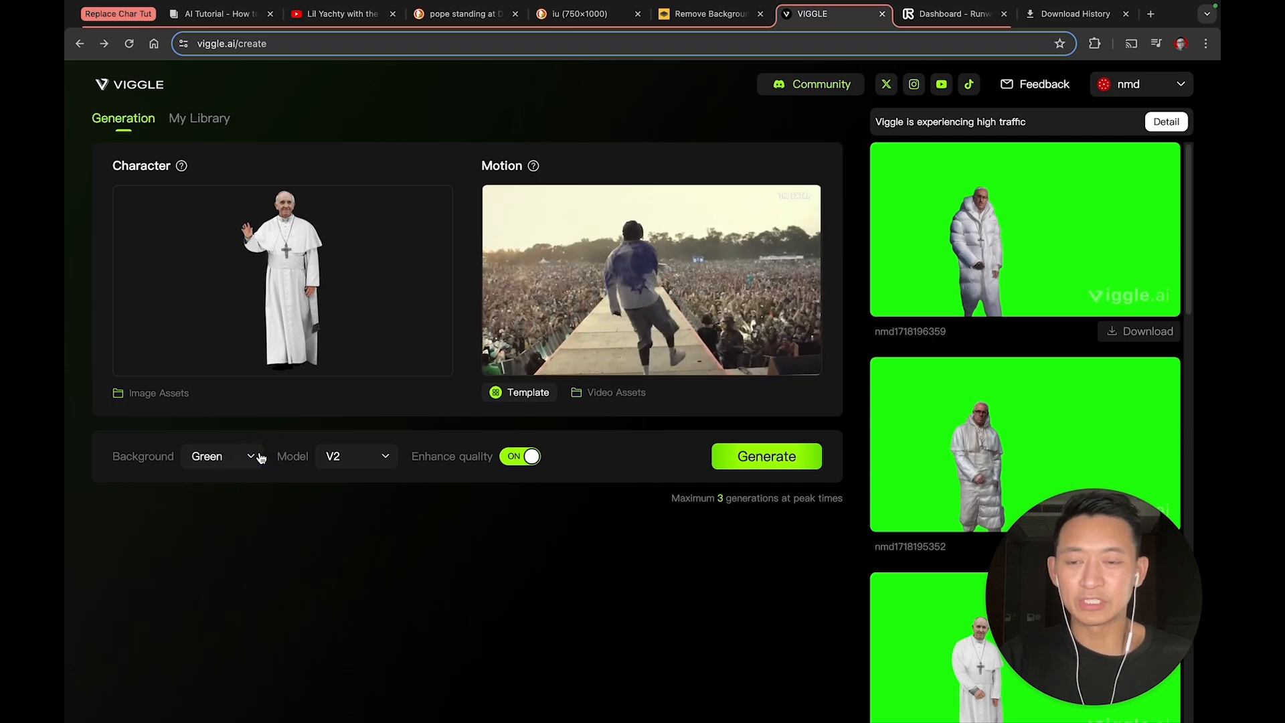
left_click(247, 459)
left_click(249, 458)
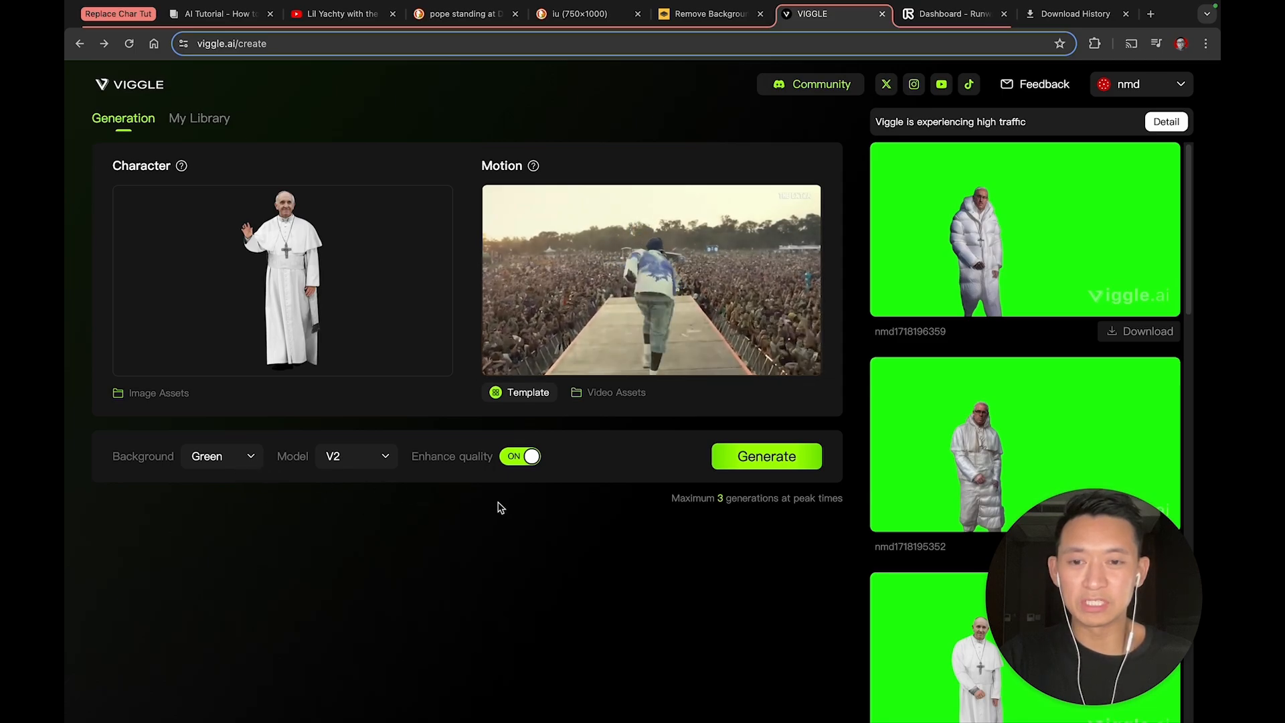
left_click(359, 458)
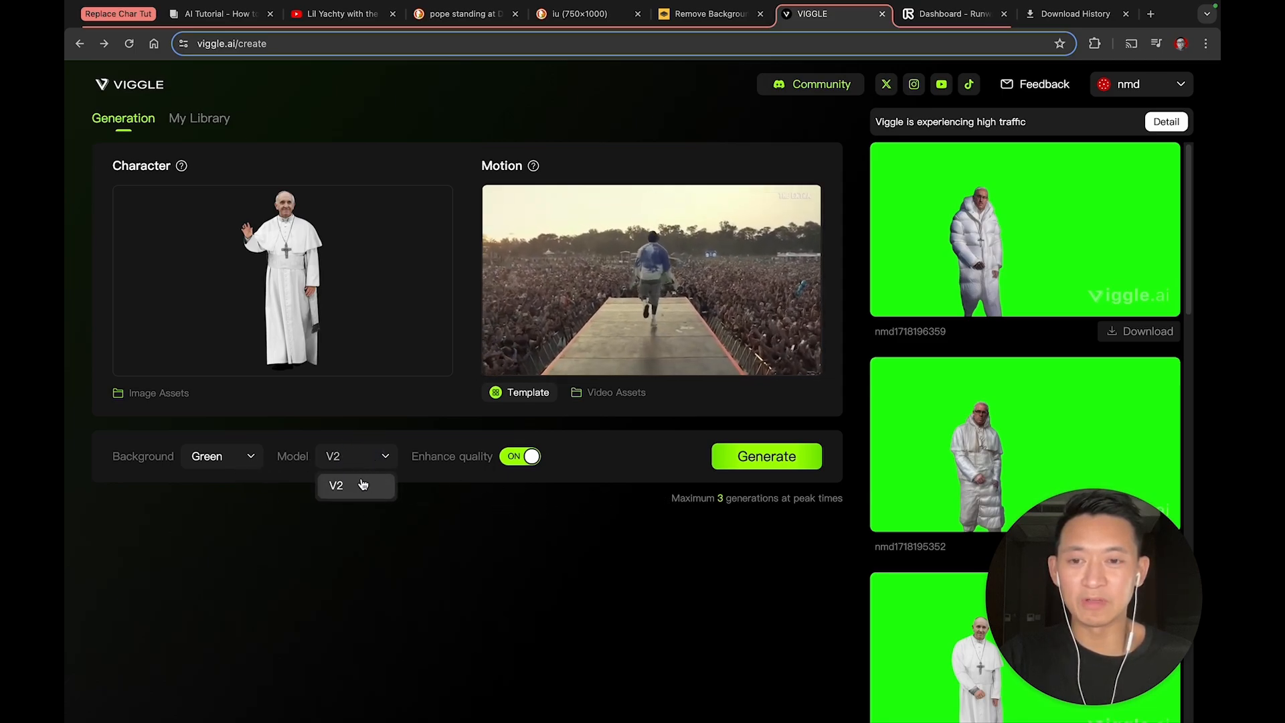
left_click(356, 456)
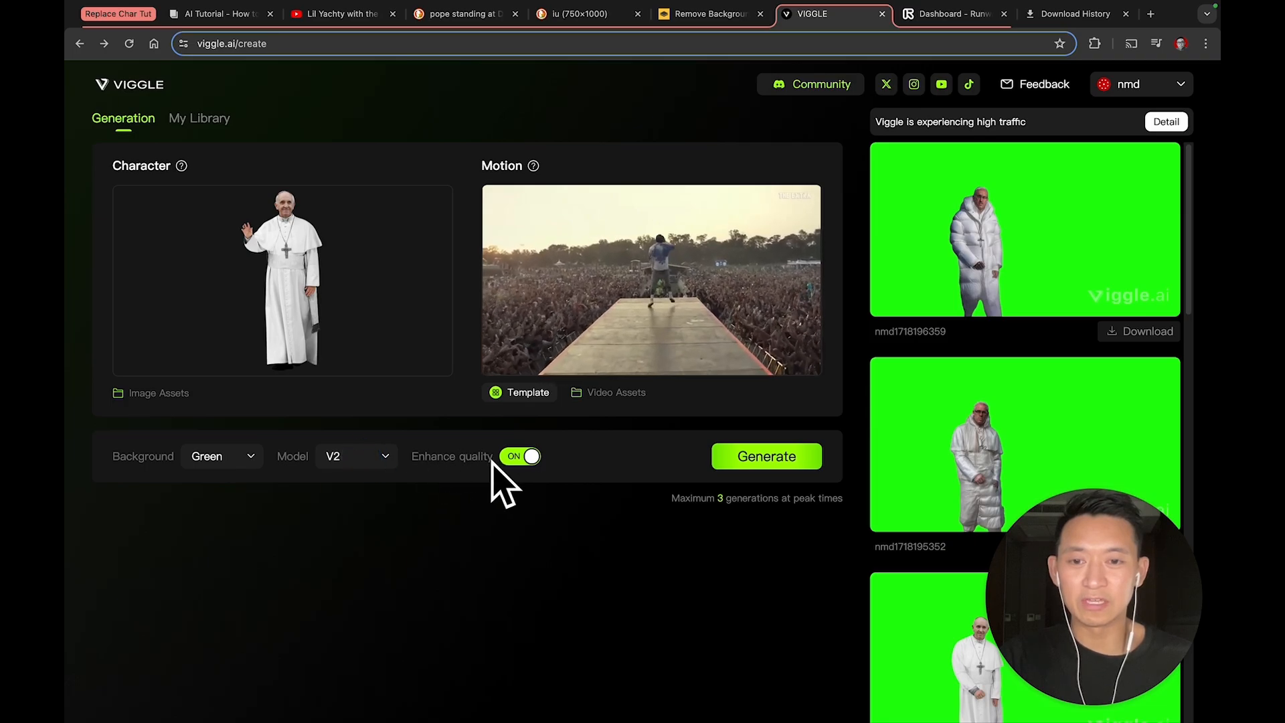
left_click(781, 457)
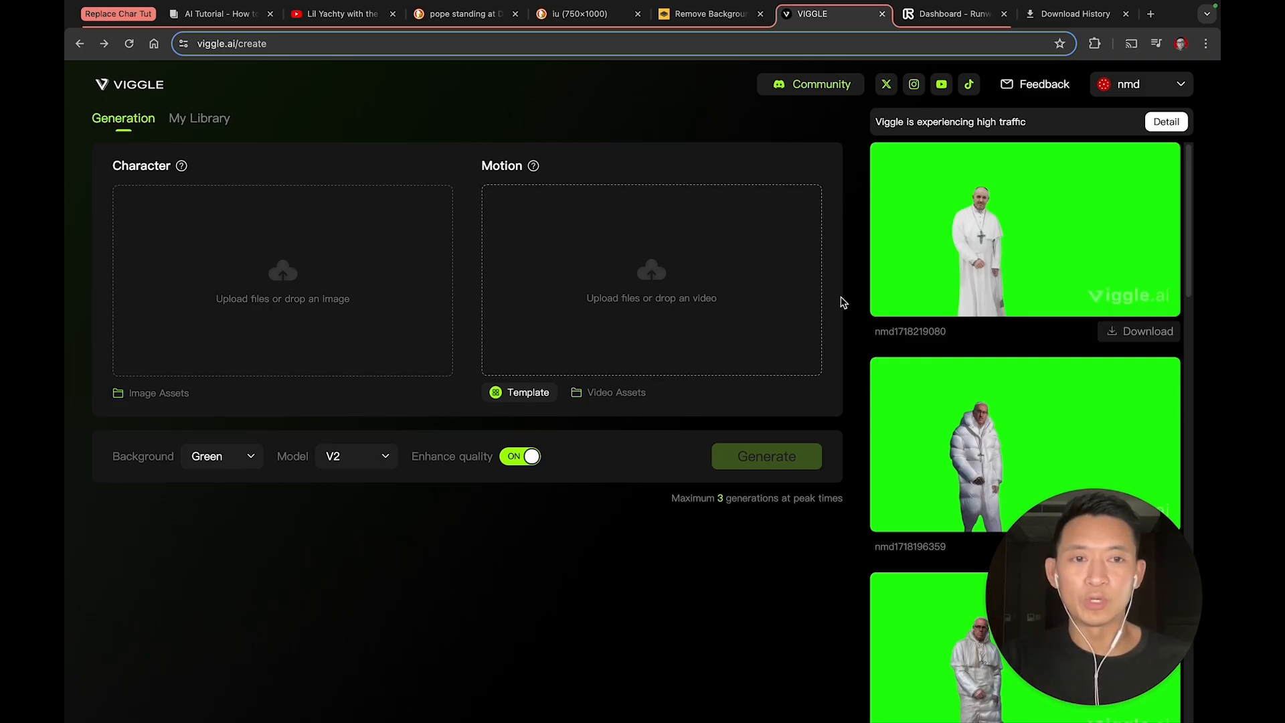
Play the newly generated pope video with sound, pause it and close its detail page.
left_click(1004, 228)
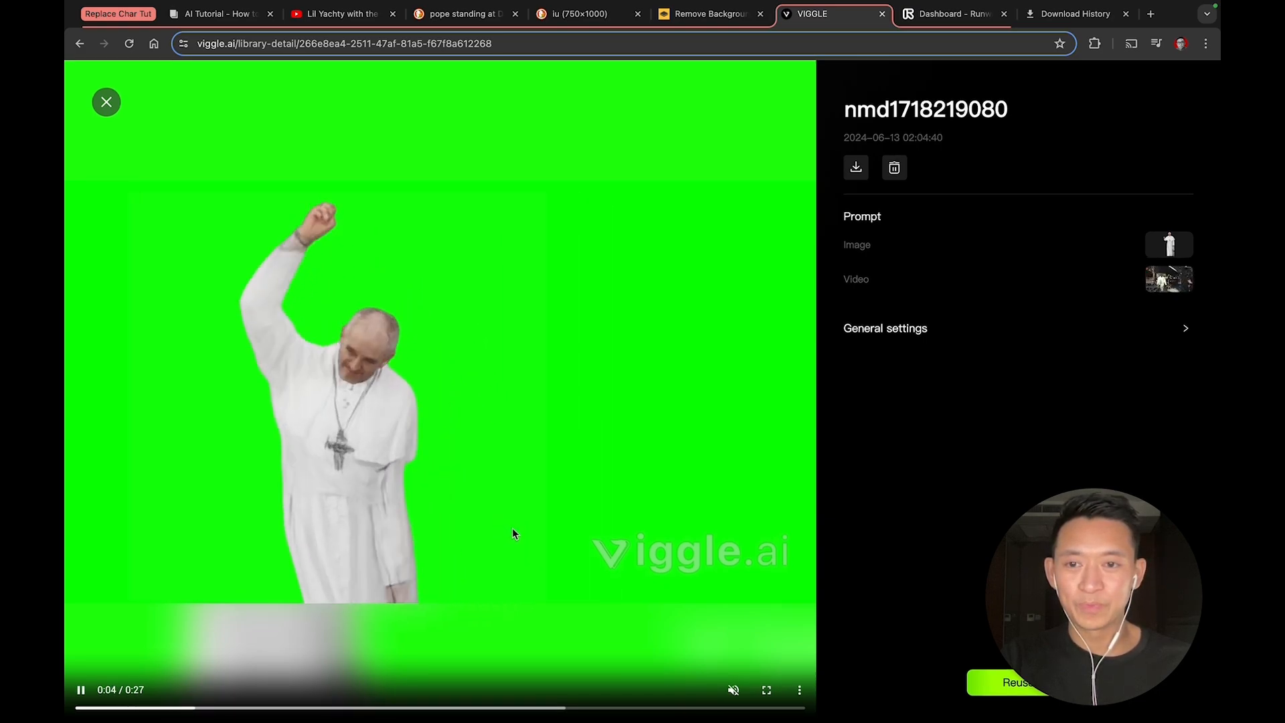
left_click(735, 691)
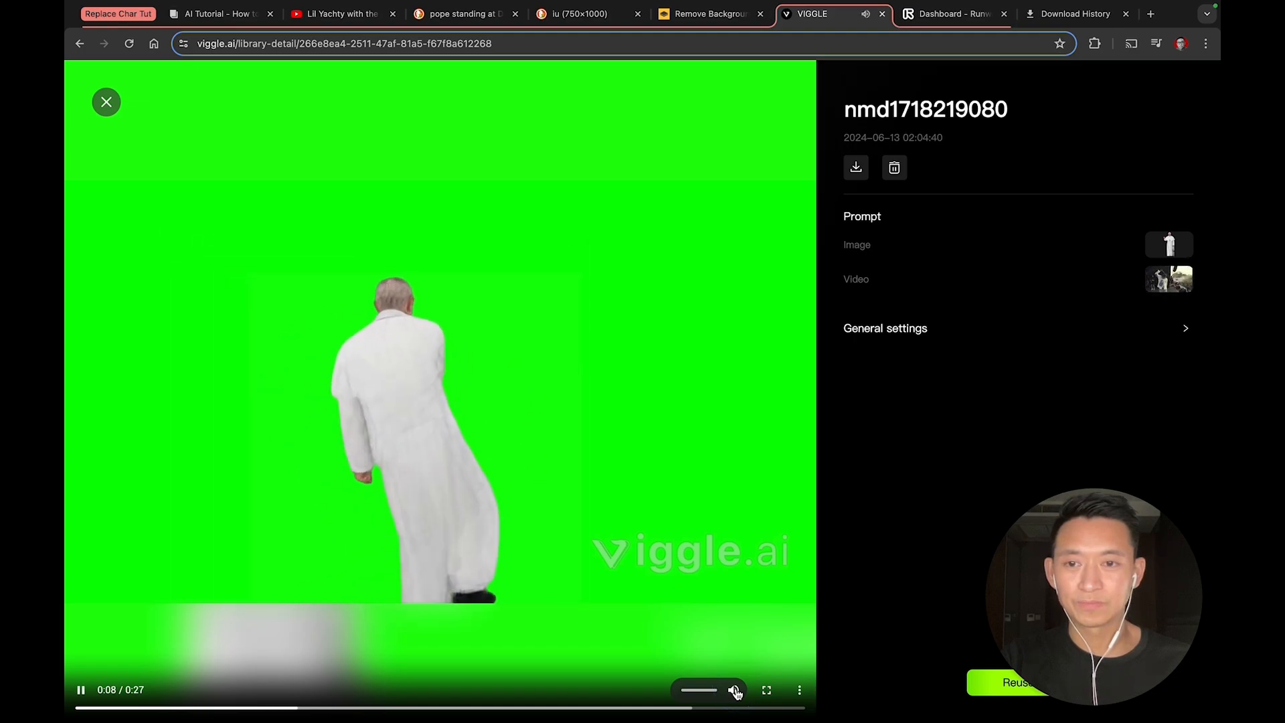
left_click(82, 691)
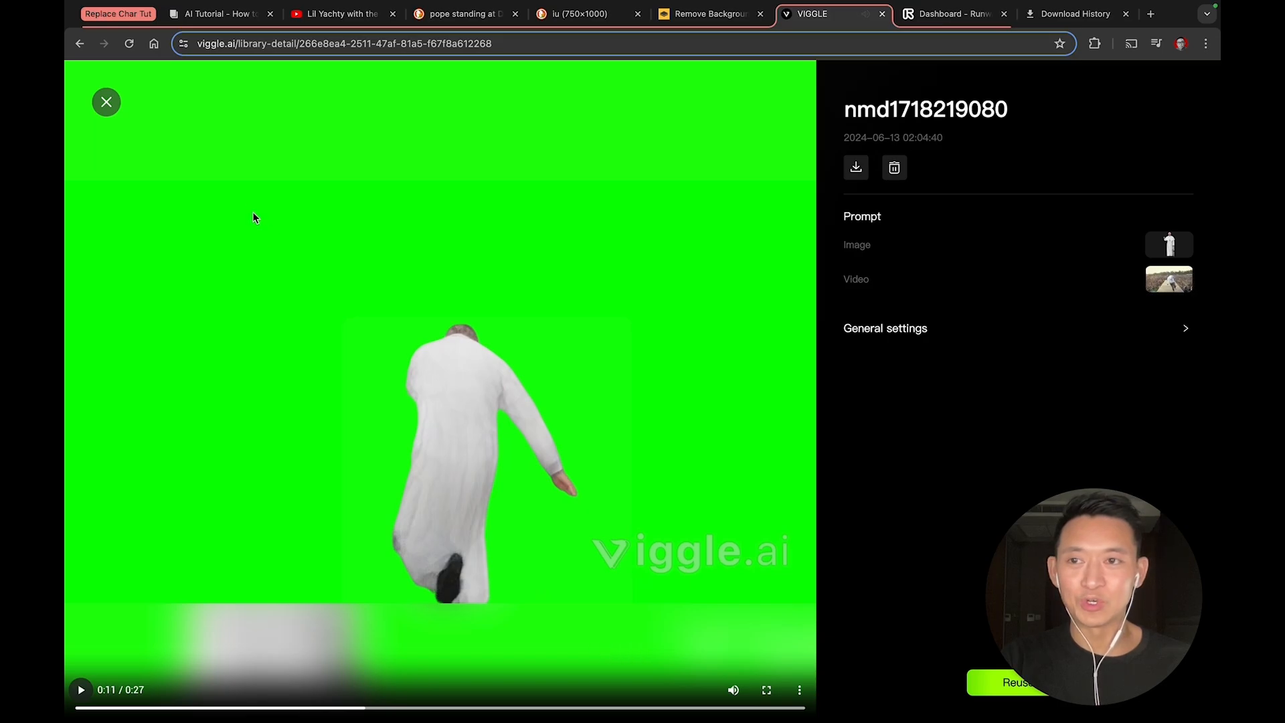
left_click(106, 102)
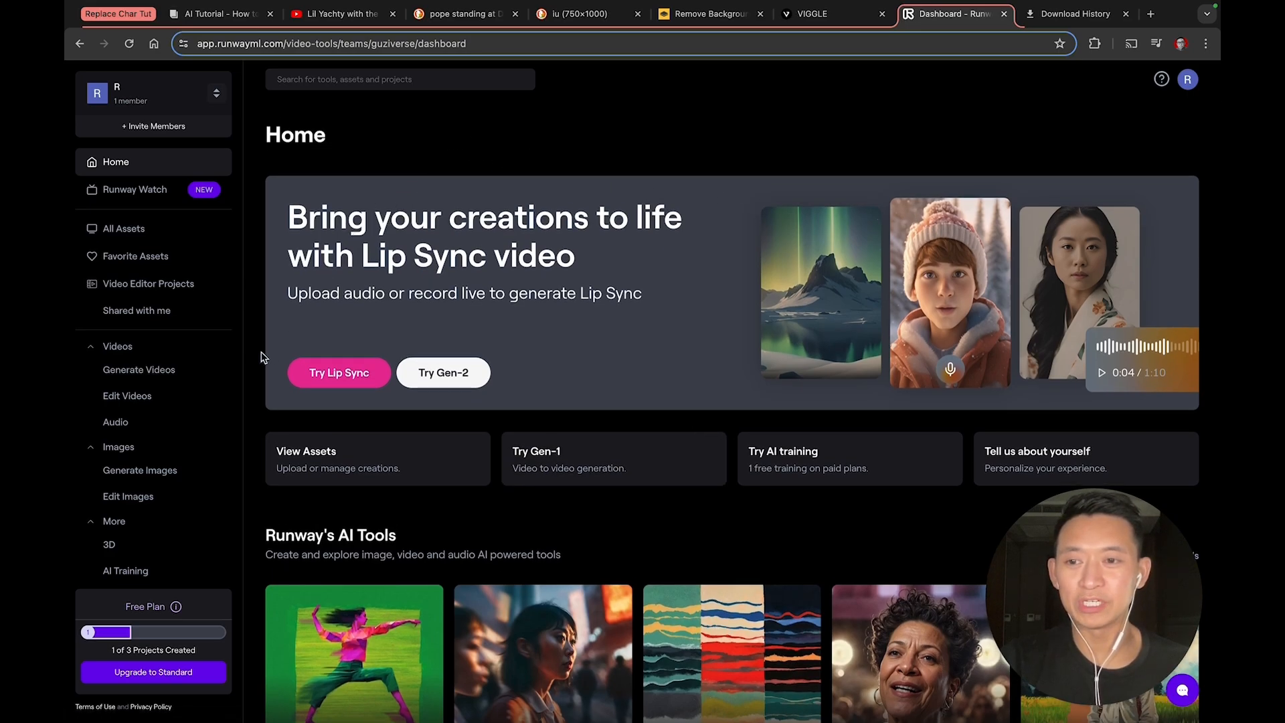
Open Runway's Inpainting tool for editing videos and add the uploaded original walk-out clip trimmed to 27s to the timeline.
left_click(144, 406)
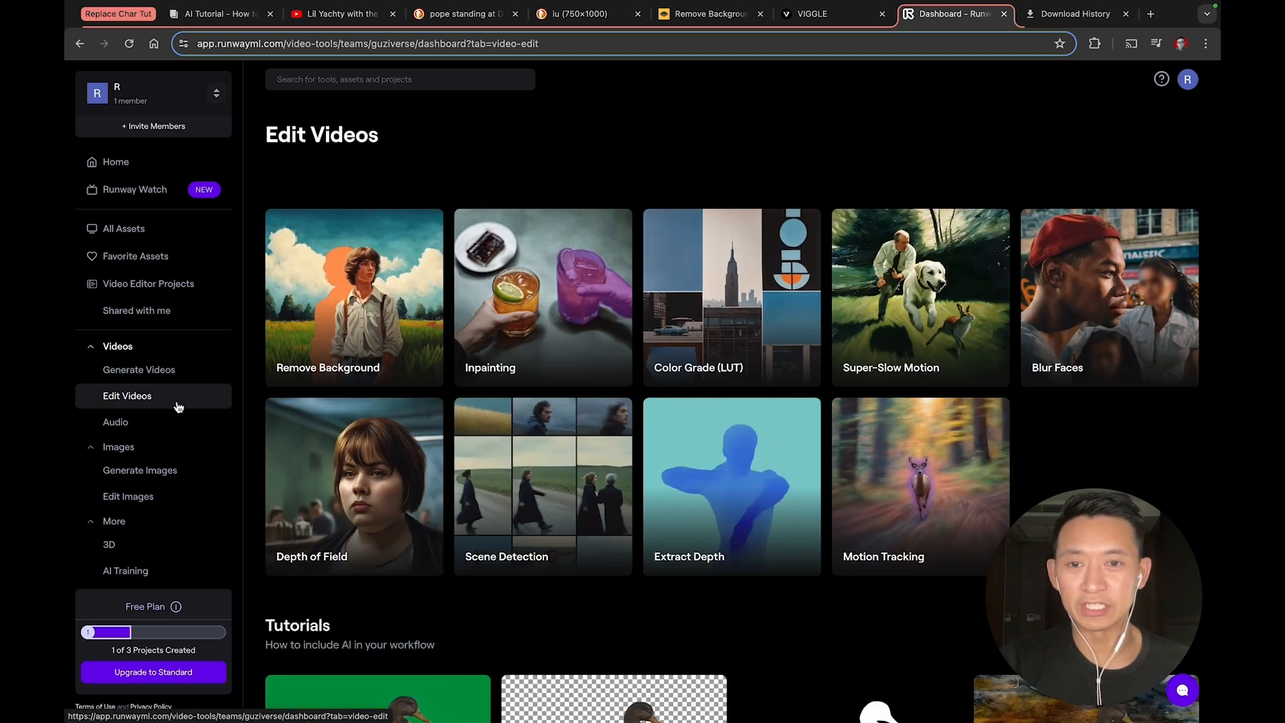
left_click(553, 306)
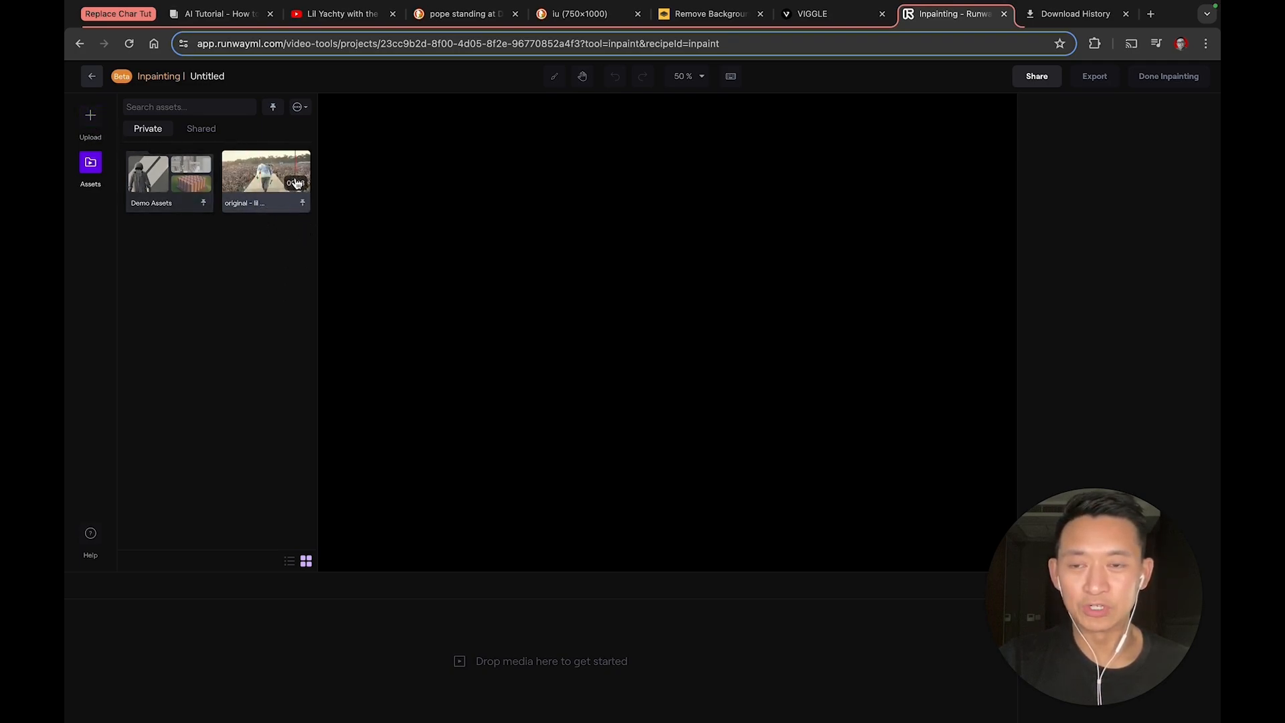
left_click(267, 181)
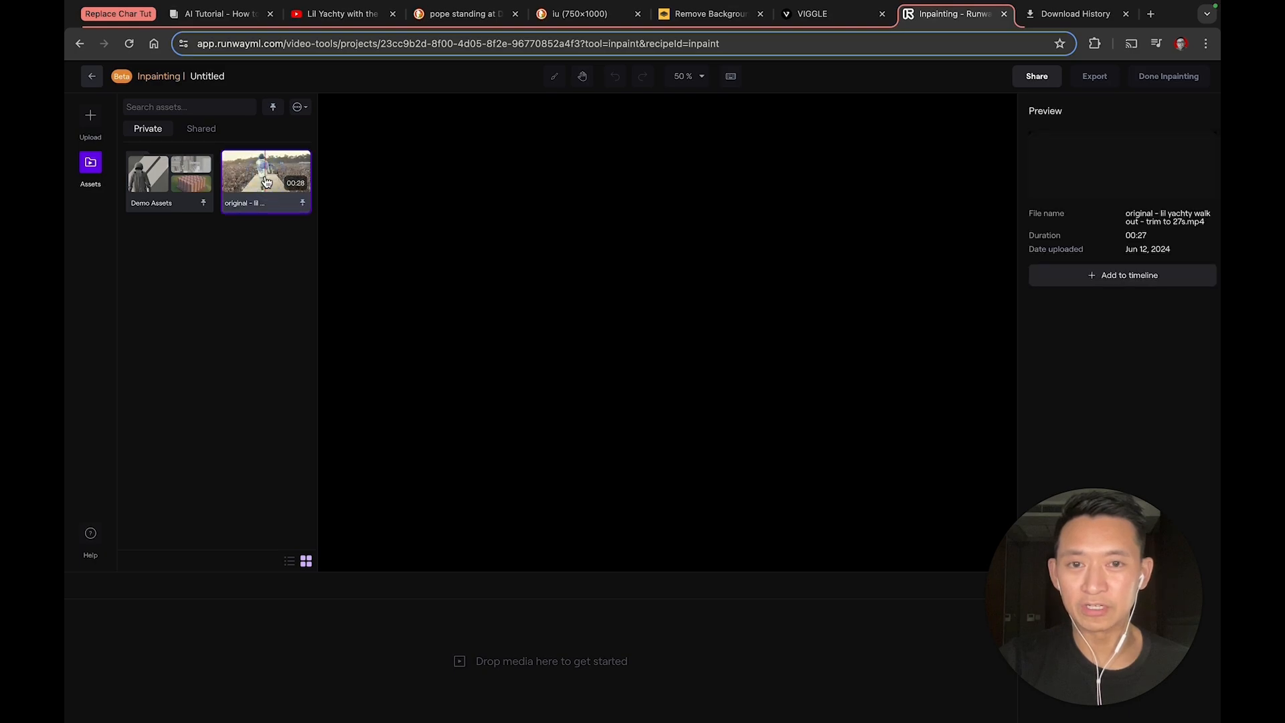
left_click(1121, 325)
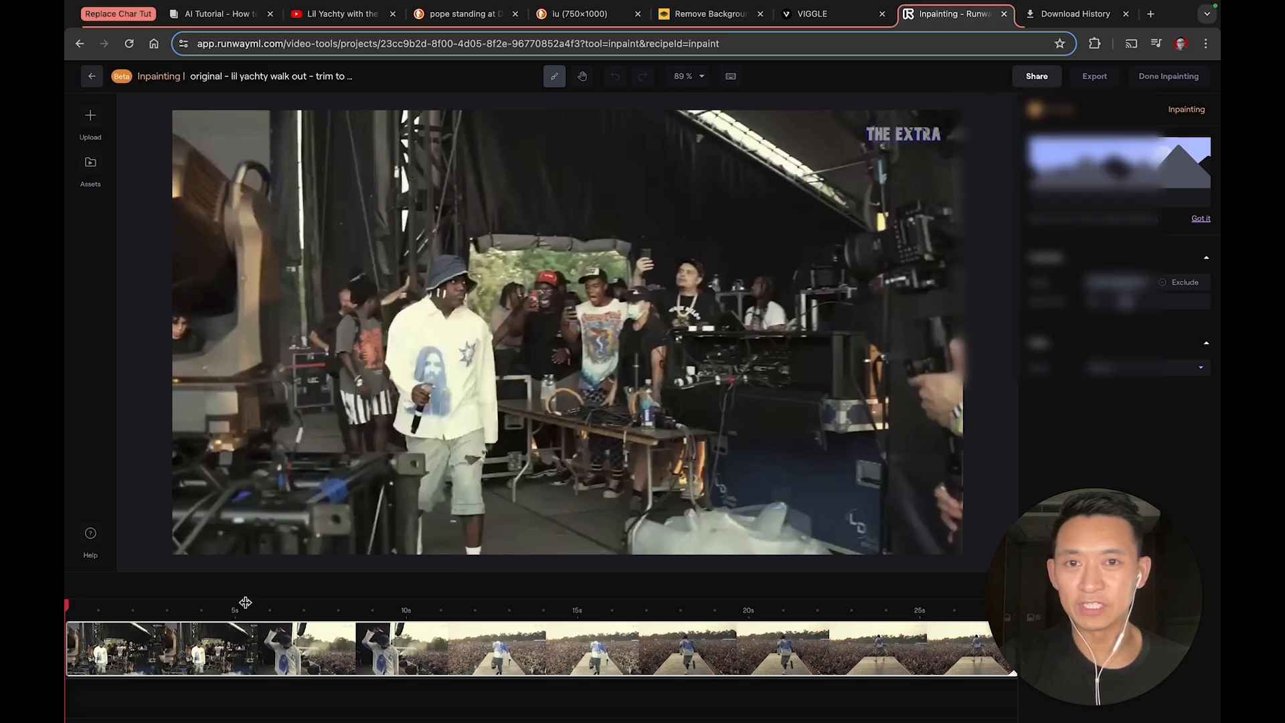
Set the inpainting brush size to 52 and mask the man in the white shirt from hat to feet on the clip's first frame.
key("space")
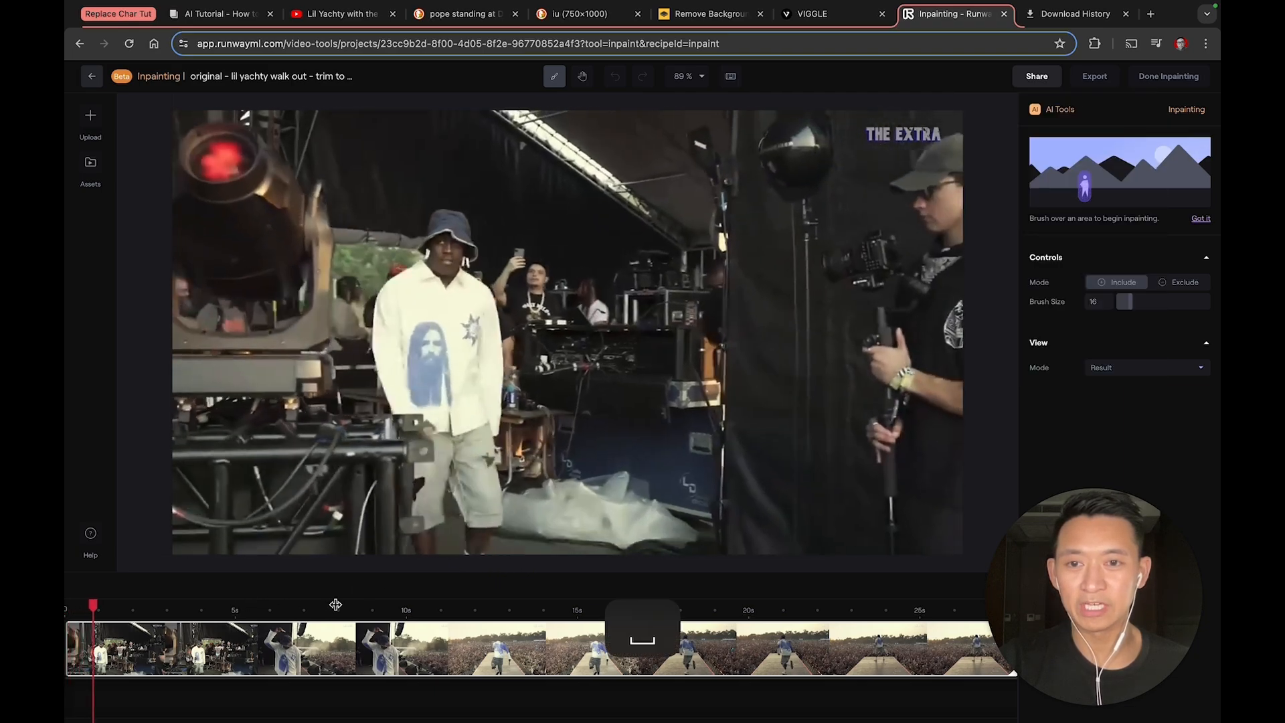
key("space")
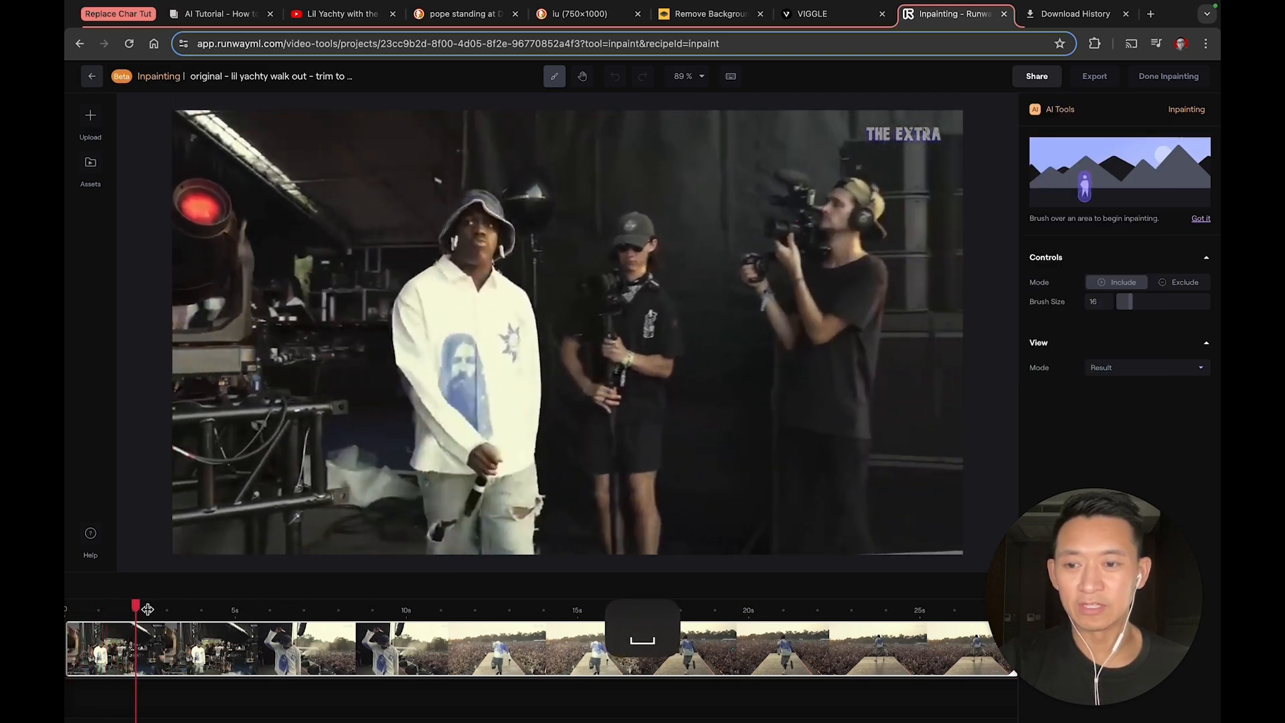
left_click_drag(136, 607, 67, 607)
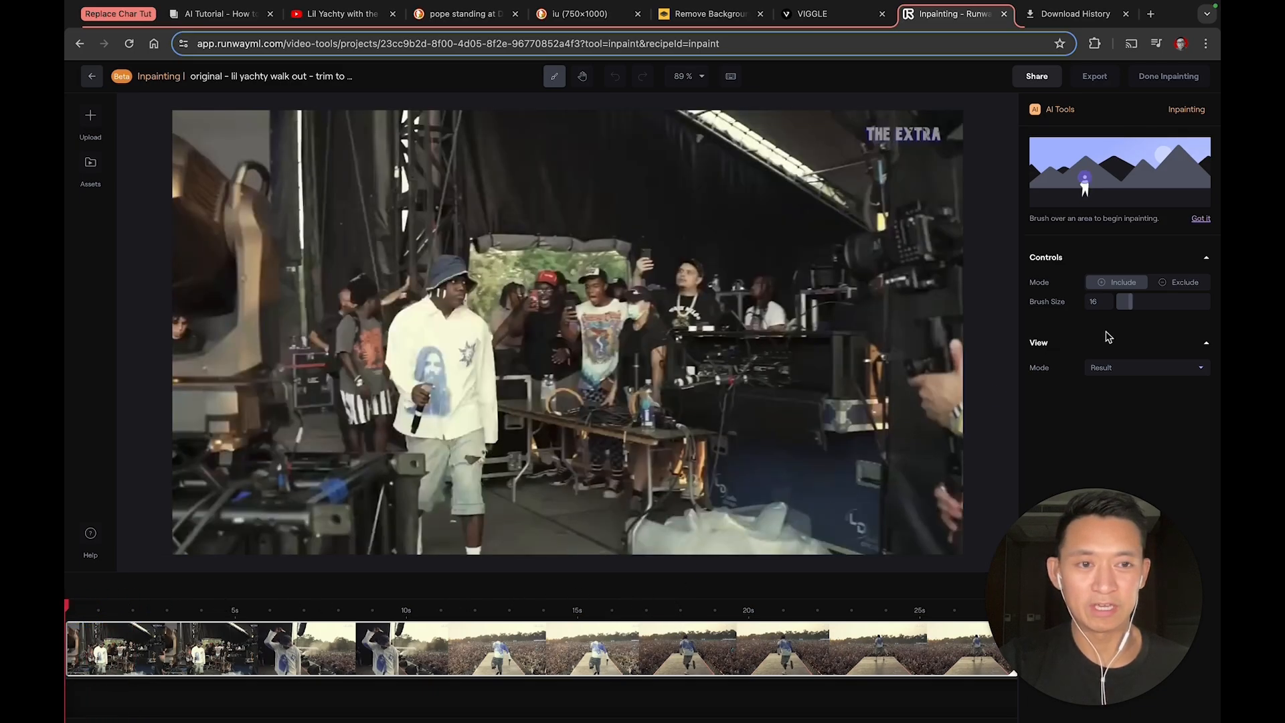
left_click_drag(1141, 303, 1154, 303)
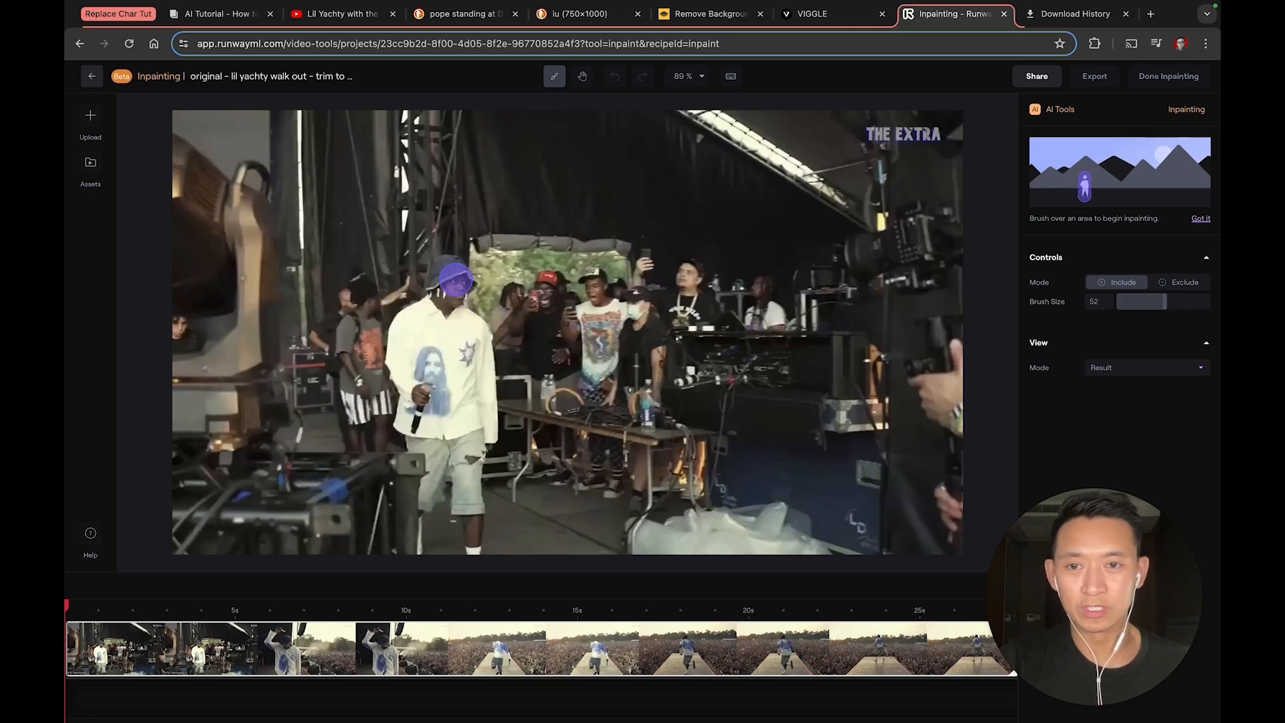
mouse_move(447, 269)
left_mouse_down()
mouse_move(458, 279)
mouse_move(412, 319)
left_mouse_up()
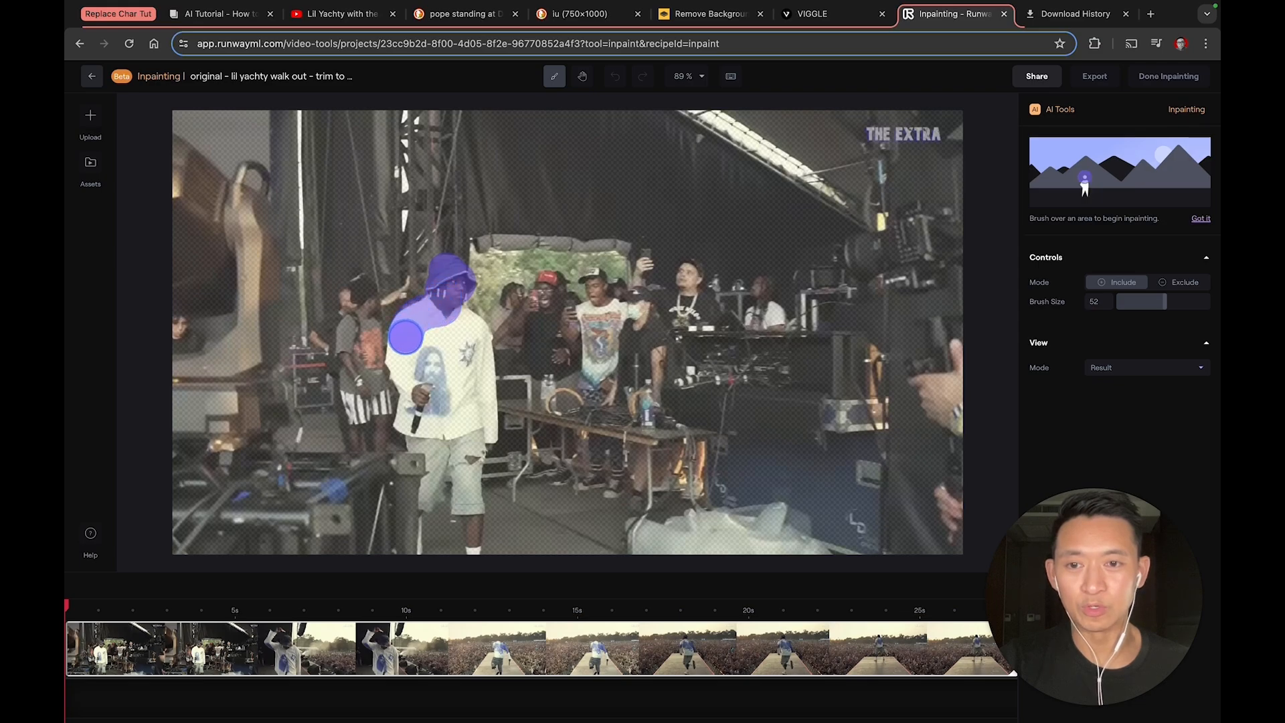
left_click_drag(407, 379, 414, 395)
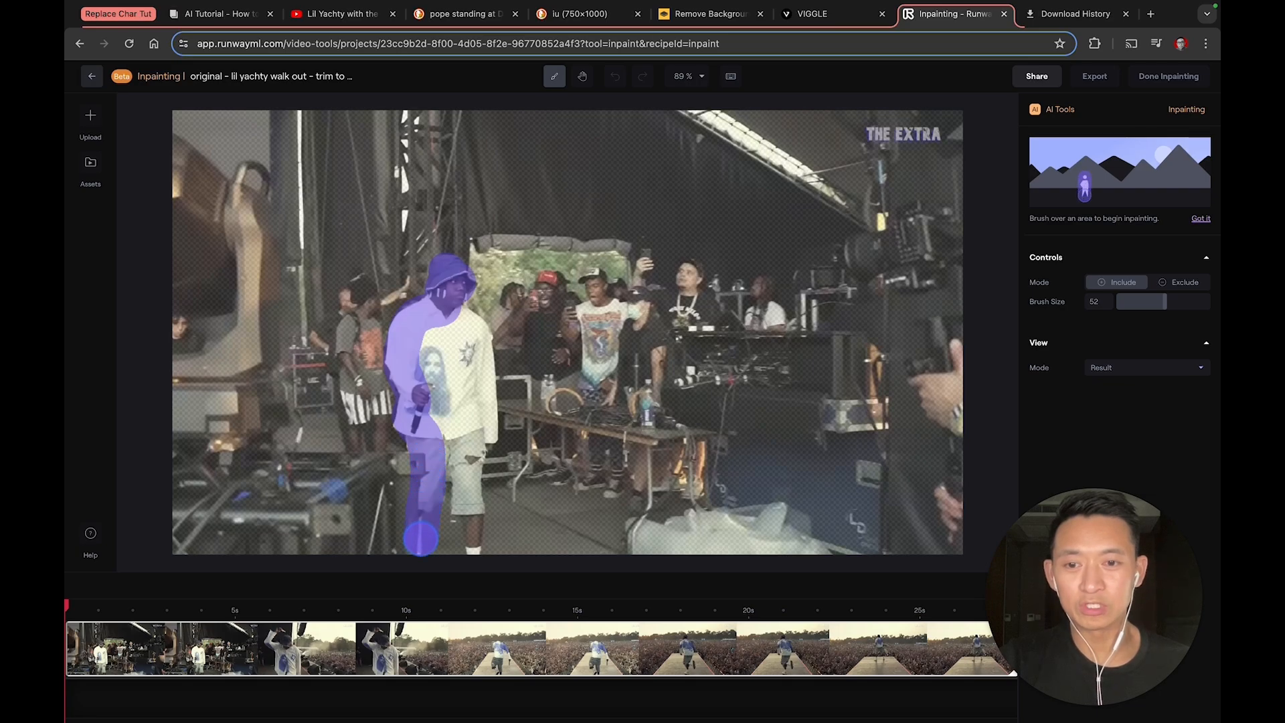
mouse_move(420, 526)
left_mouse_down()
mouse_move(455, 438)
mouse_move(467, 550)
mouse_move(464, 461)
mouse_move(480, 431)
mouse_move(470, 329)
mouse_move(447, 344)
mouse_move(454, 415)
mouse_move(419, 323)
mouse_move(439, 370)
left_mouse_up()
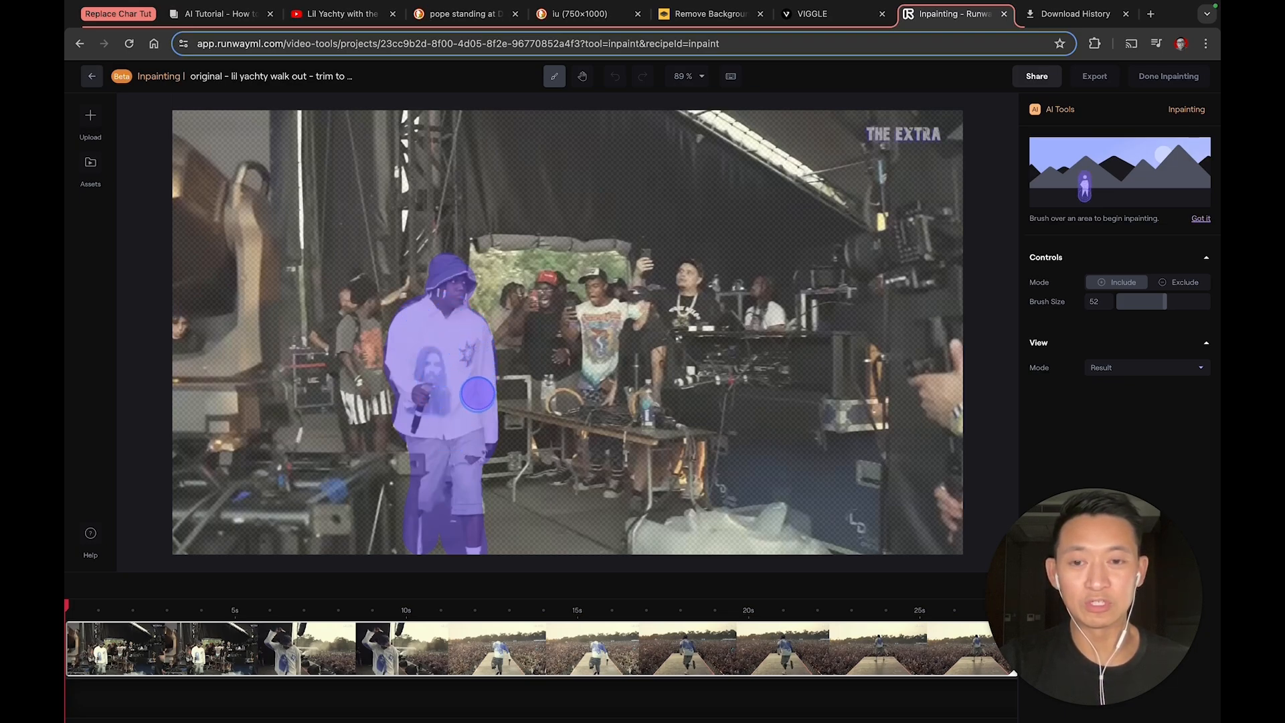
mouse_move(465, 439)
left_mouse_down()
mouse_move(440, 364)
mouse_move(445, 507)
mouse_move(452, 397)
left_mouse_up()
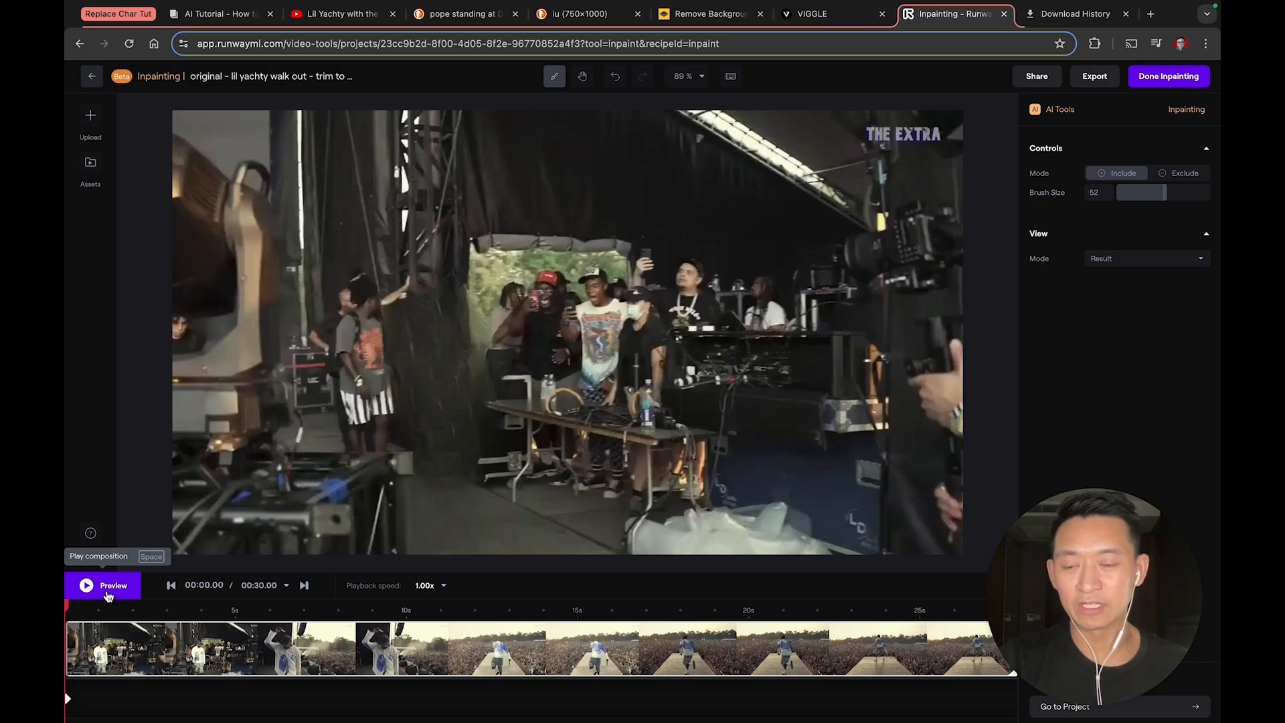
Preview the inpainted clip and brush over the area around the walking man's head at 00:02.12.
left_click(107, 592)
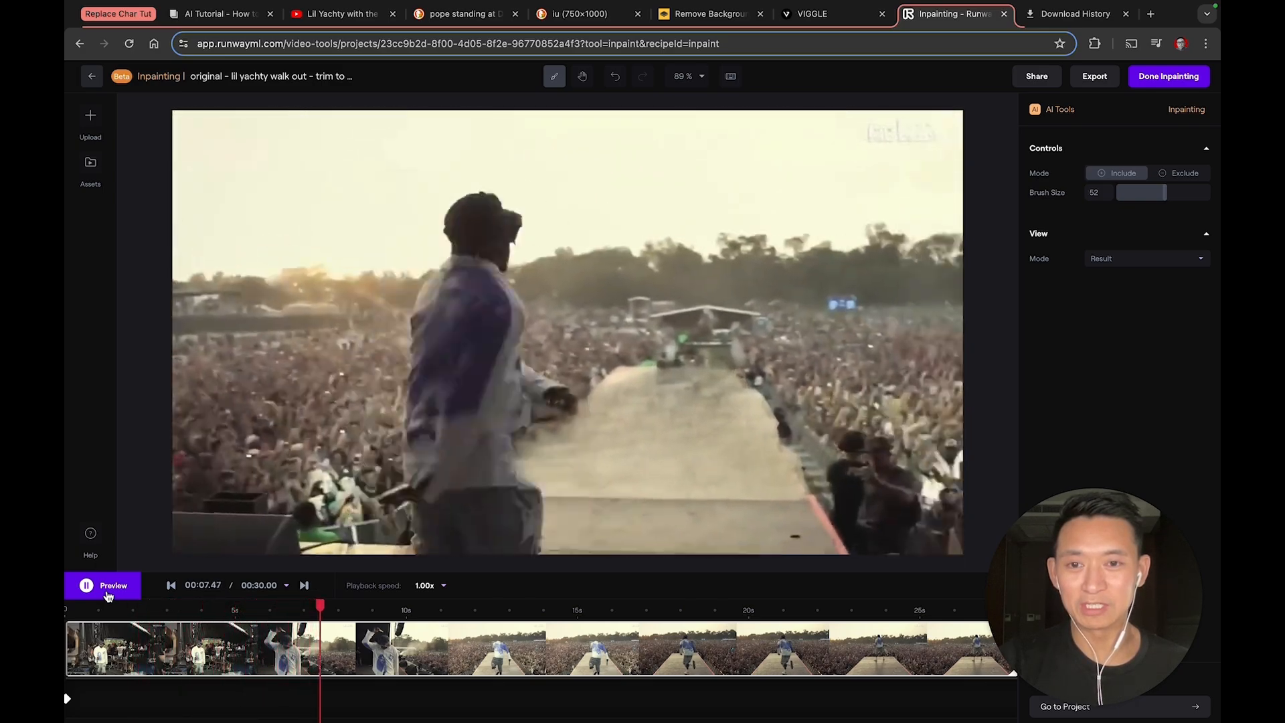
left_click(108, 595)
left_click_drag(404, 606, 96, 623)
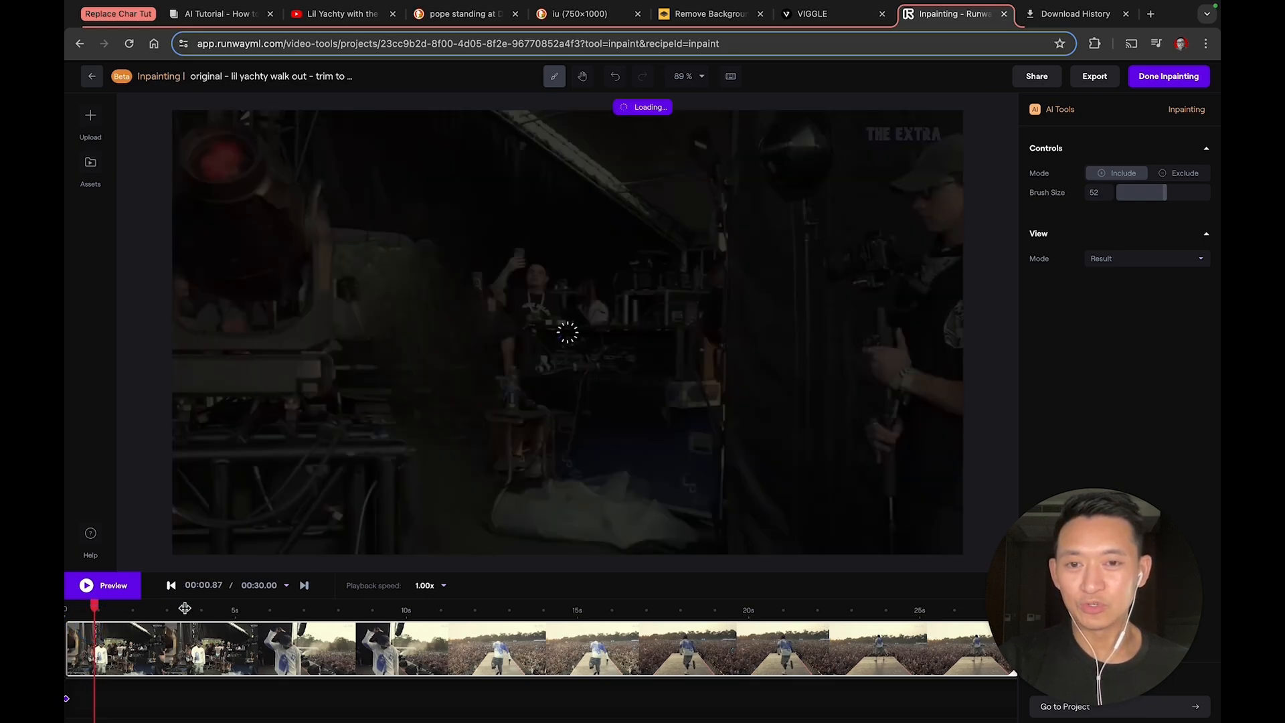
key("space")
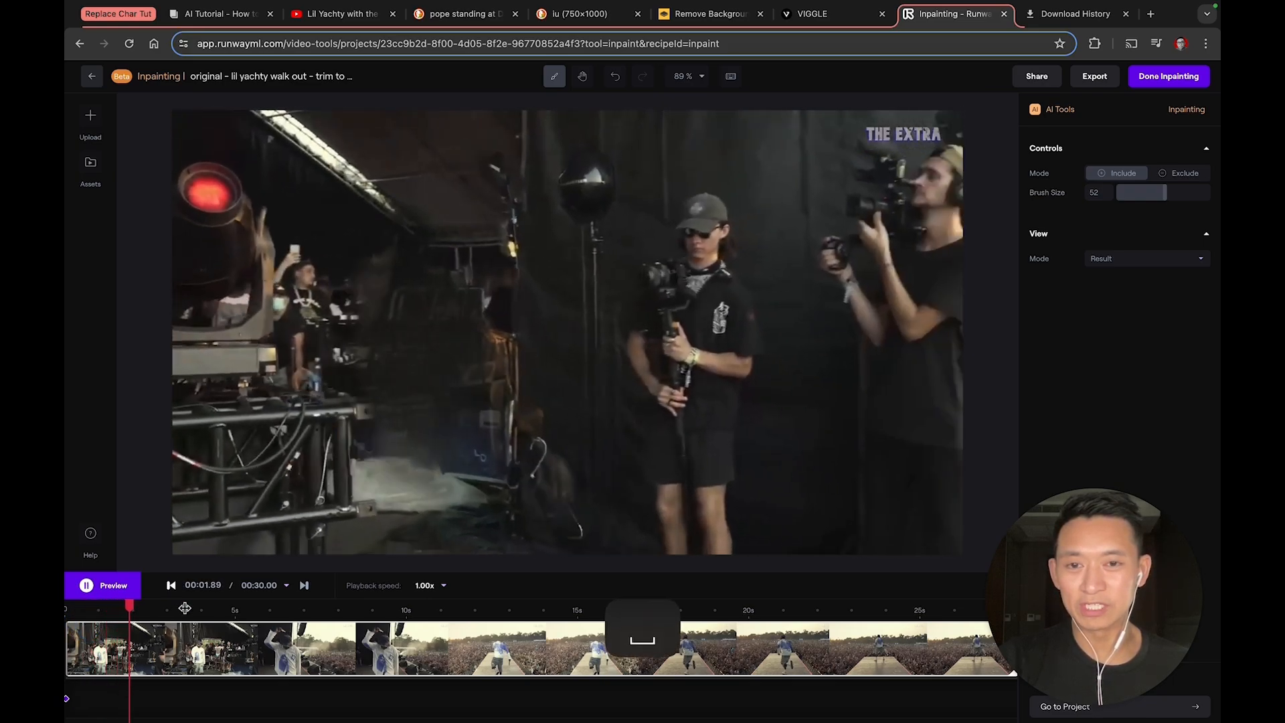
key("space")
left_click_drag(156, 611, 137, 609)
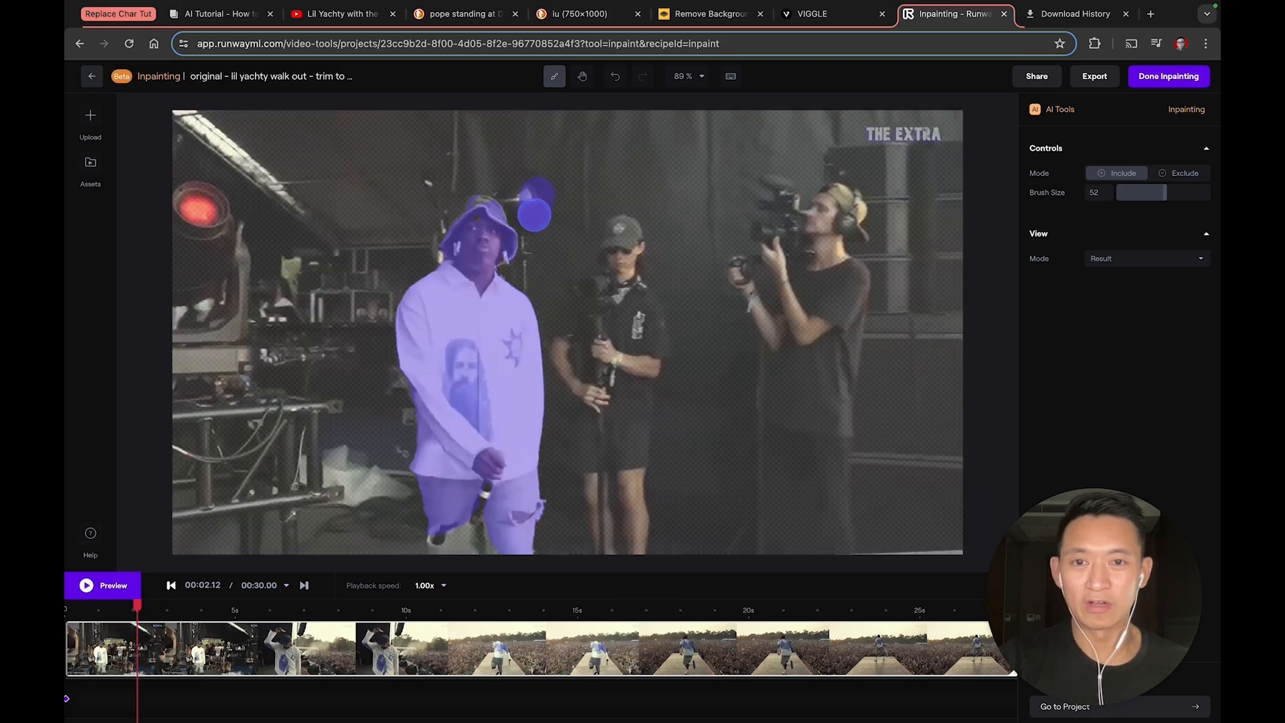
mouse_move(532, 204)
left_mouse_down()
mouse_move(486, 259)
mouse_move(509, 275)
mouse_move(493, 196)
mouse_move(478, 249)
mouse_move(485, 219)
left_mouse_up()
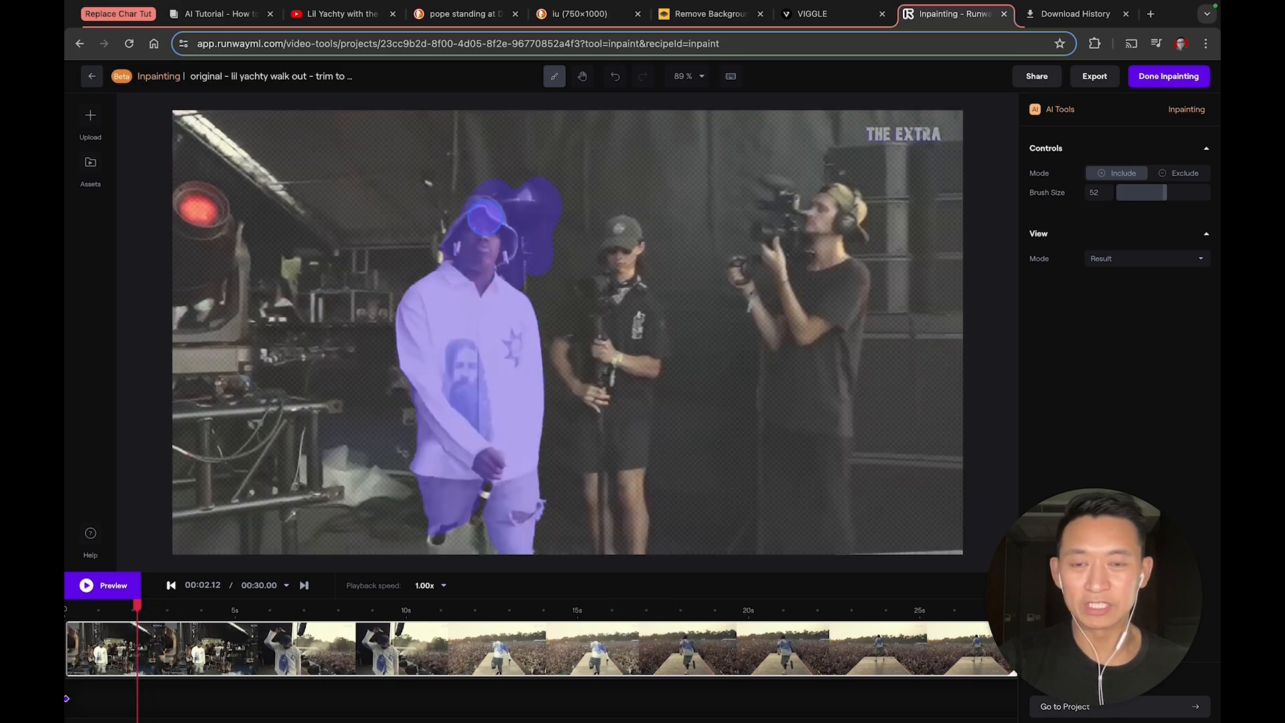
left_click_drag(503, 261, 502, 258)
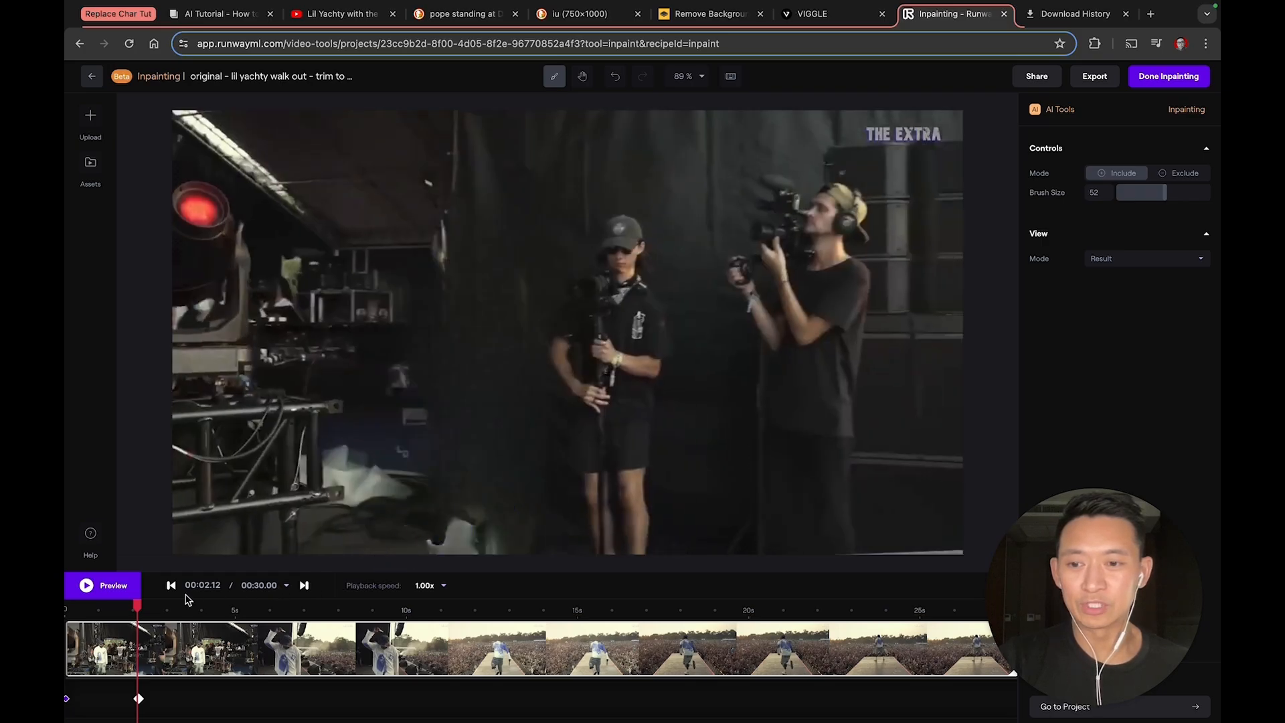
Preview the inpainted clip, move to 00:02.92 and mask the walking man there, including his raised hand and arm.
left_click(112, 595)
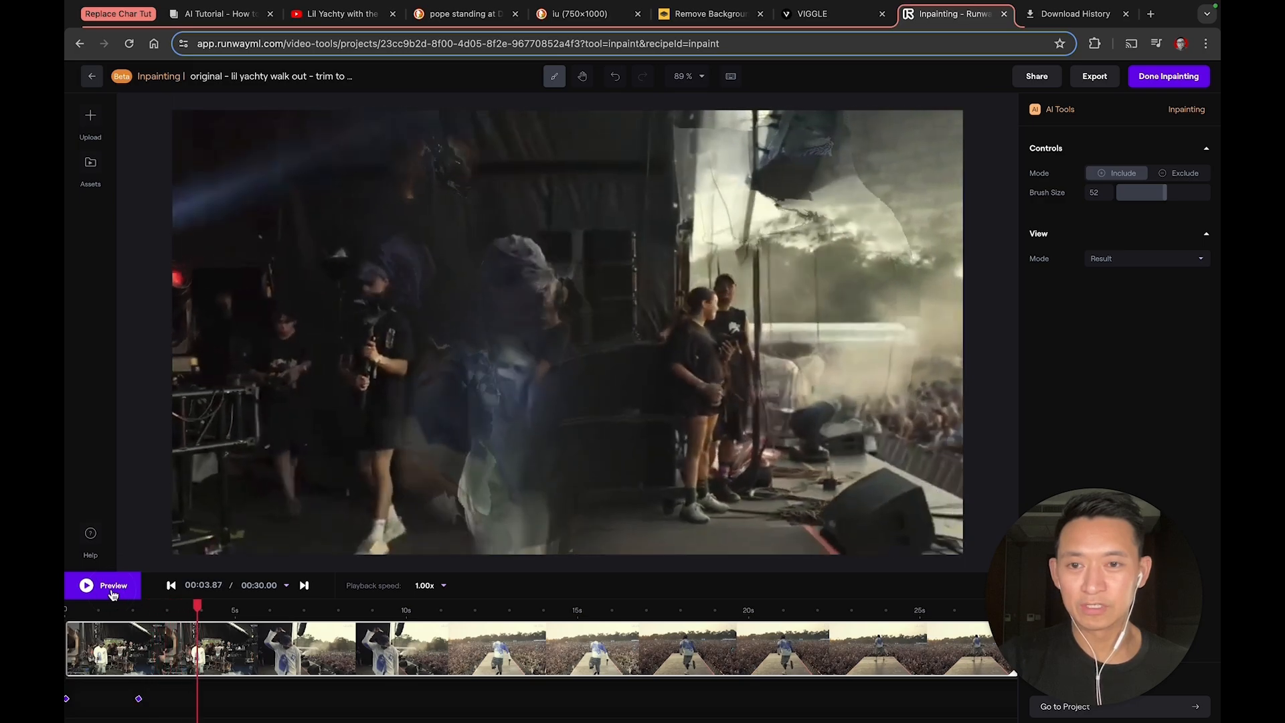
left_click_drag(193, 608, 164, 611)
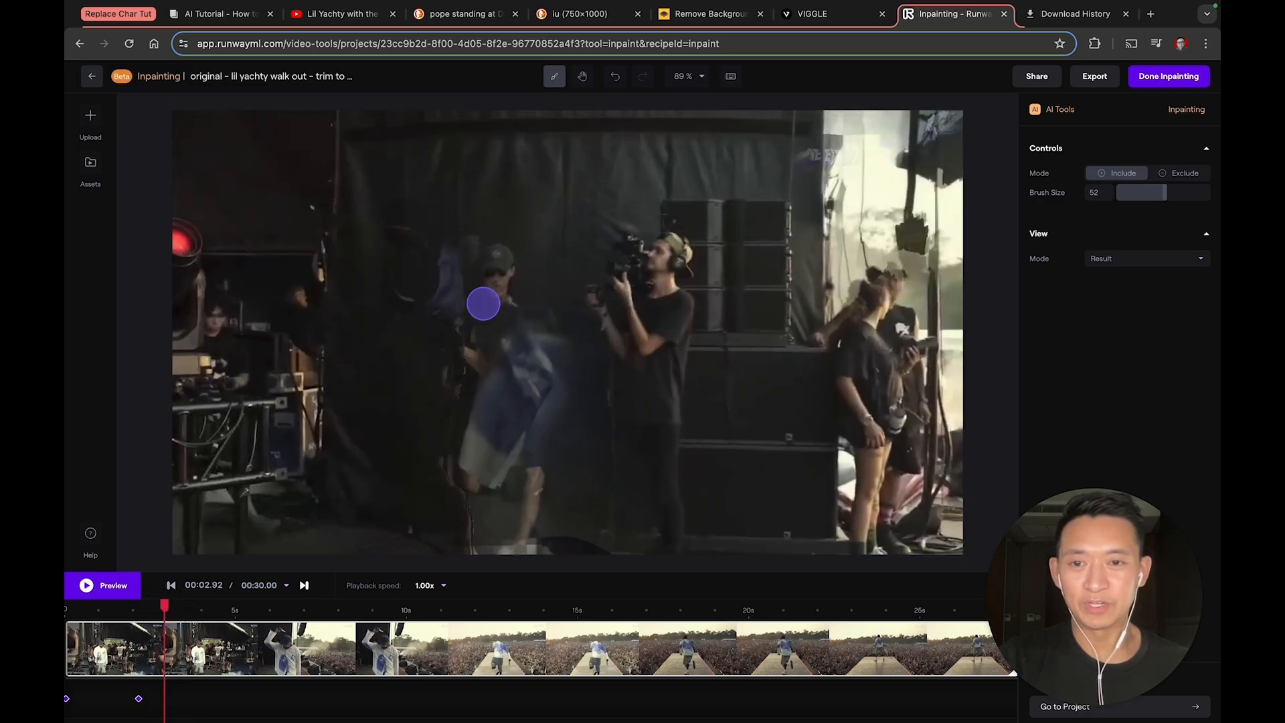
left_click(510, 385)
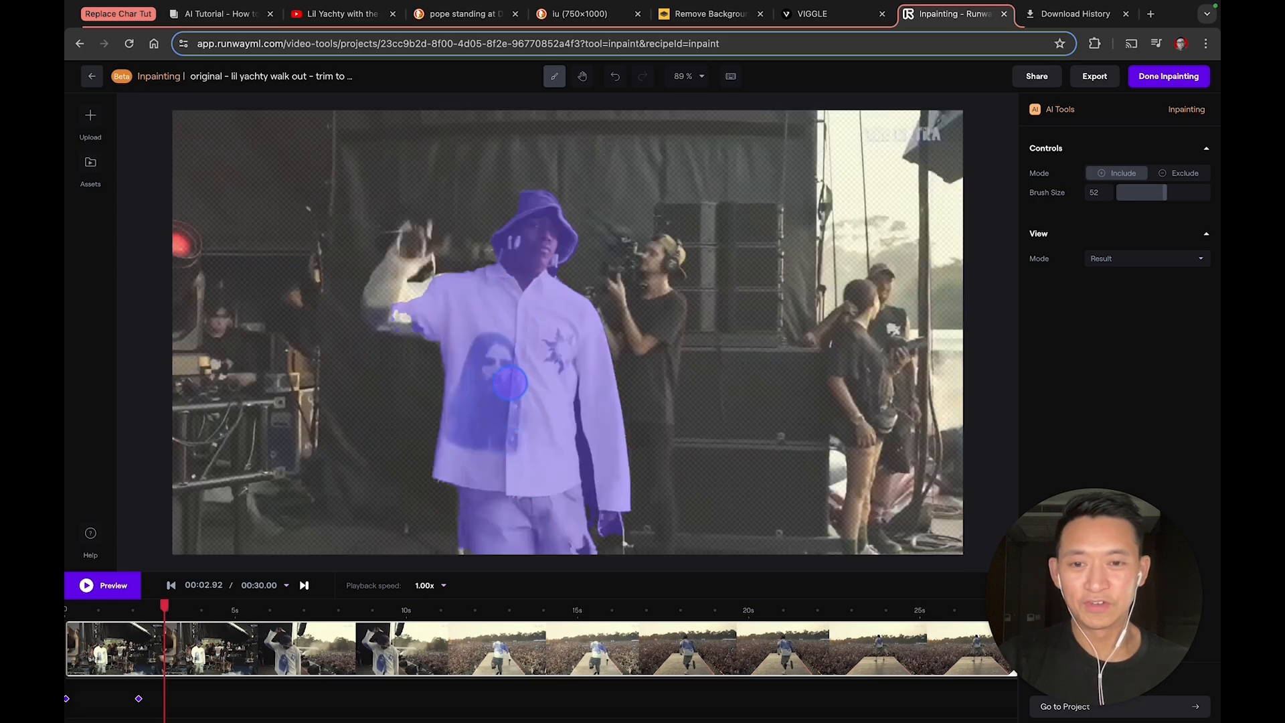
mouse_move(438, 299)
left_mouse_down()
mouse_move(397, 292)
mouse_move(435, 242)
mouse_move(388, 242)
mouse_move(443, 243)
mouse_move(407, 279)
mouse_move(405, 263)
mouse_move(386, 293)
mouse_move(389, 309)
mouse_move(422, 320)
mouse_move(384, 314)
mouse_move(384, 280)
mouse_move(381, 313)
mouse_move(486, 322)
mouse_move(523, 402)
mouse_move(509, 314)
left_mouse_up()
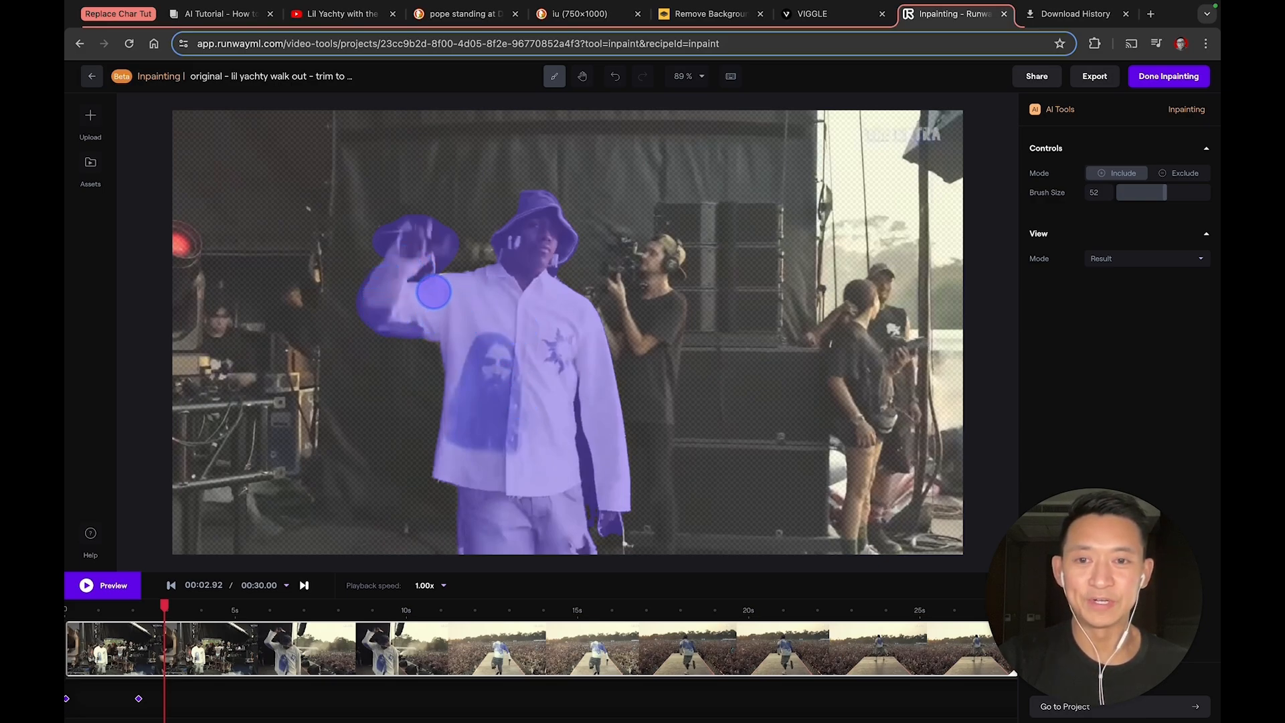
left_click_drag(438, 290, 571, 474)
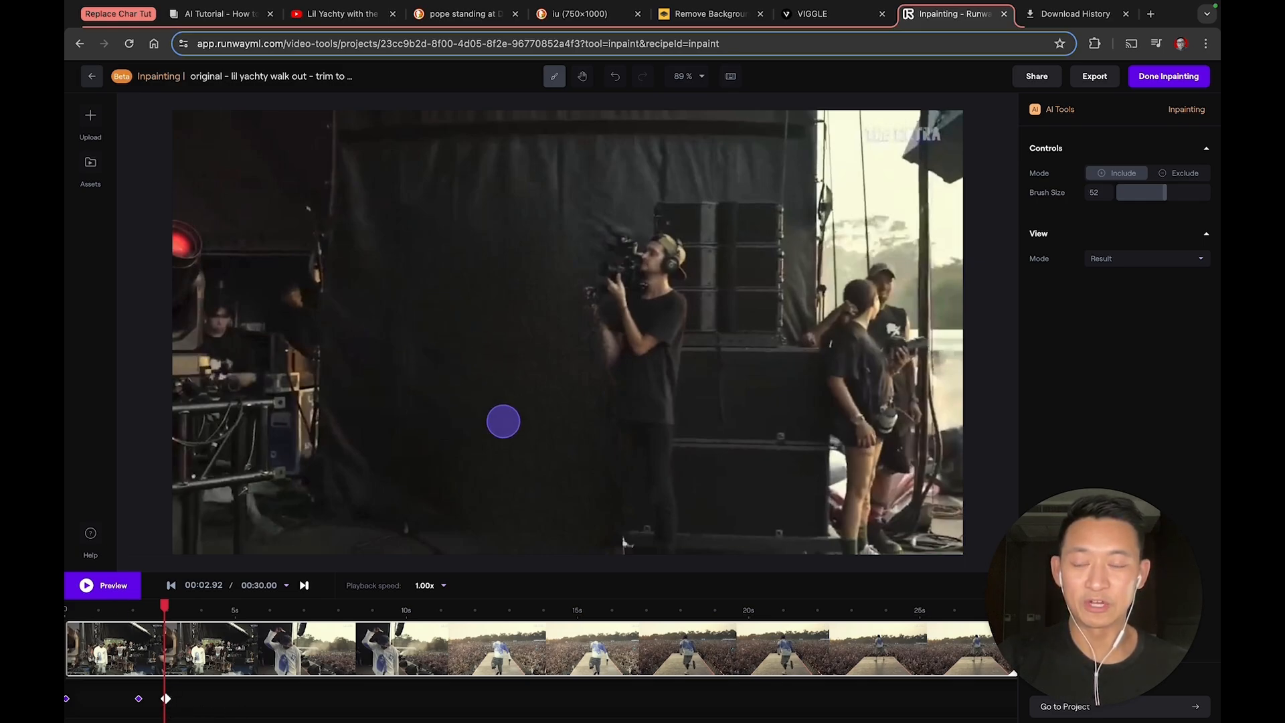
Mask the man with his raised arm and the area around his hat at 00:04.17, previewing the clip before and after.
left_click(111, 588)
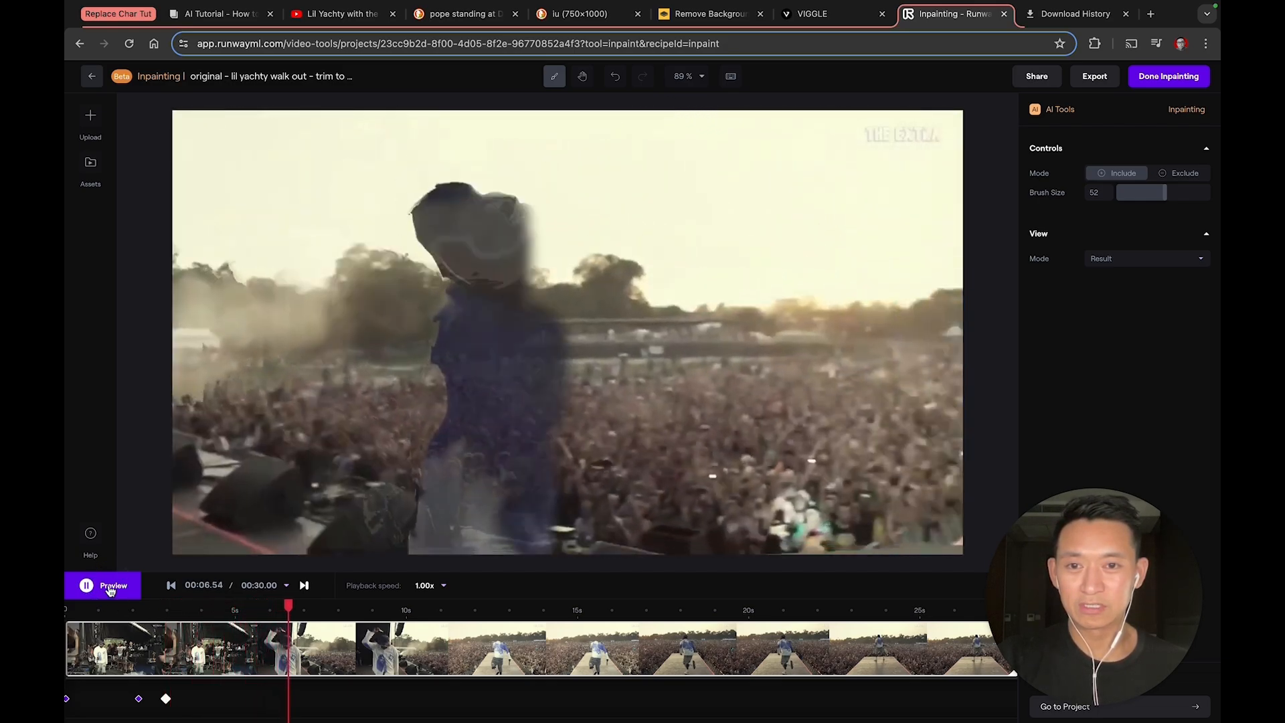
left_click(111, 589)
left_click_drag(314, 613, 206, 611)
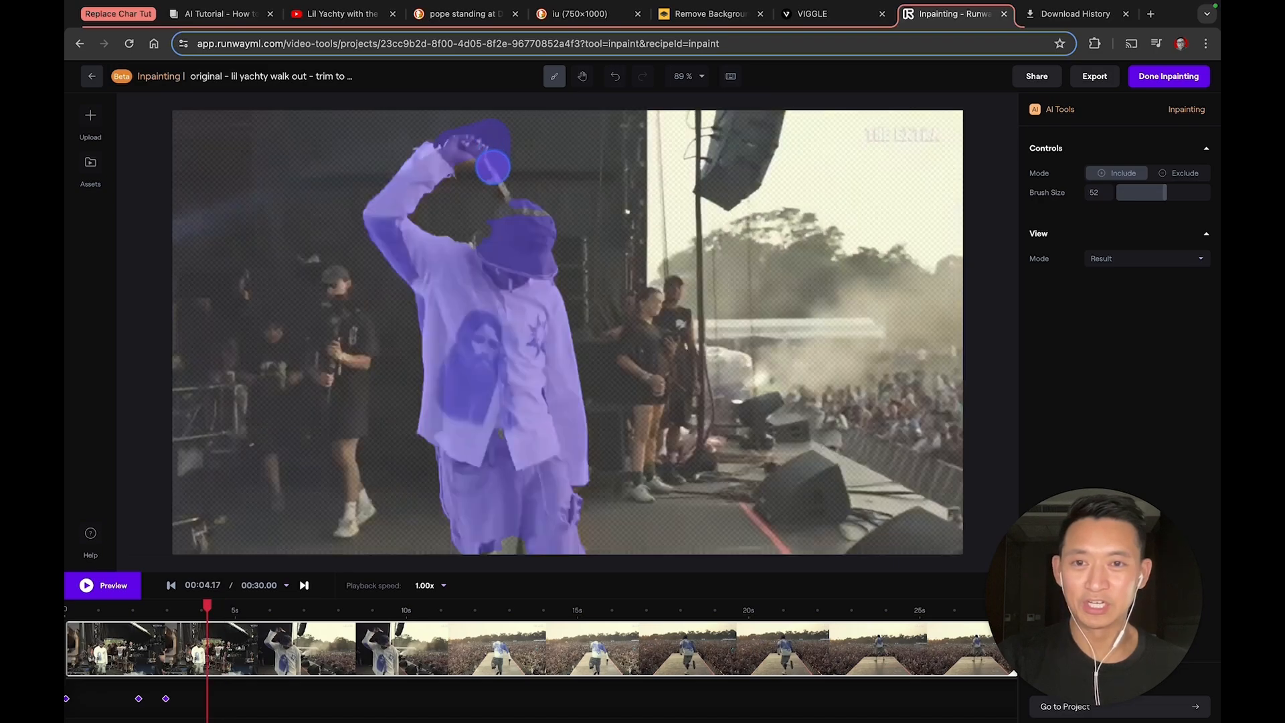
mouse_move(493, 167)
left_mouse_down()
mouse_move(486, 199)
mouse_move(472, 157)
mouse_move(498, 204)
mouse_move(458, 141)
mouse_move(433, 148)
mouse_move(482, 143)
mouse_move(517, 218)
mouse_move(546, 237)
mouse_move(533, 214)
mouse_move(523, 250)
mouse_move(469, 245)
mouse_move(486, 268)
left_mouse_up()
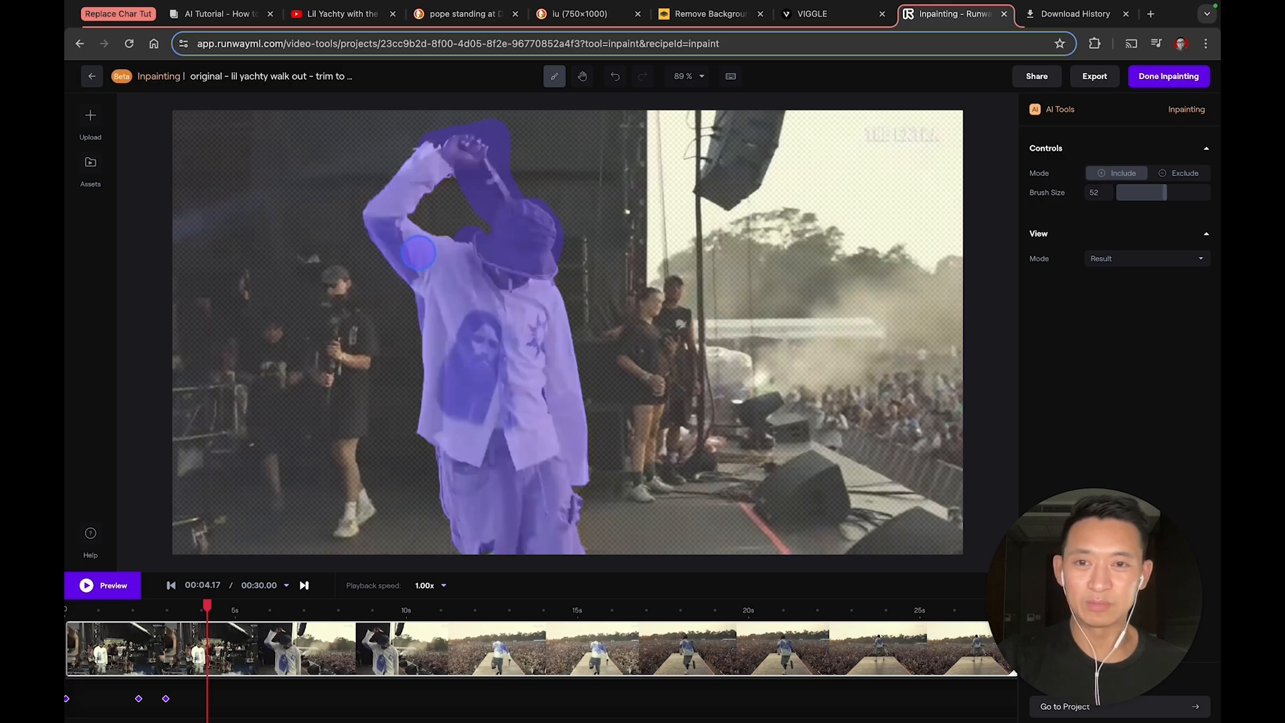
left_click_drag(440, 147, 446, 194)
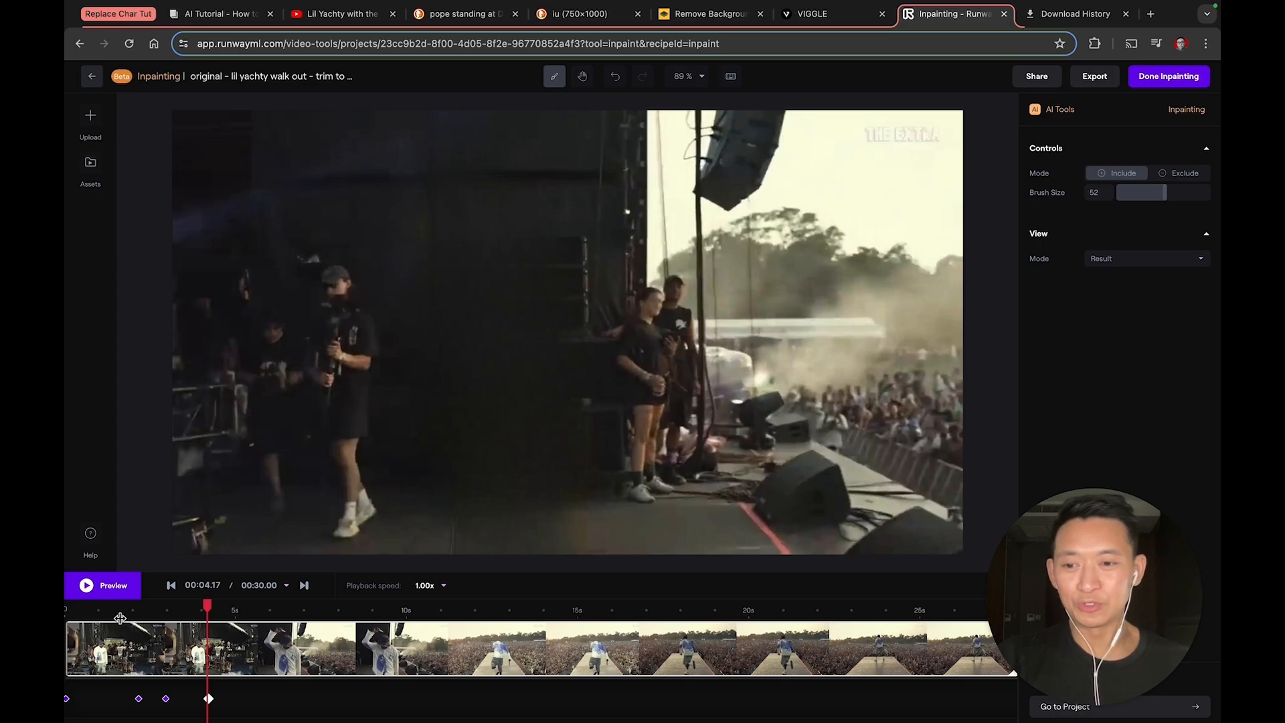
left_click(120, 592)
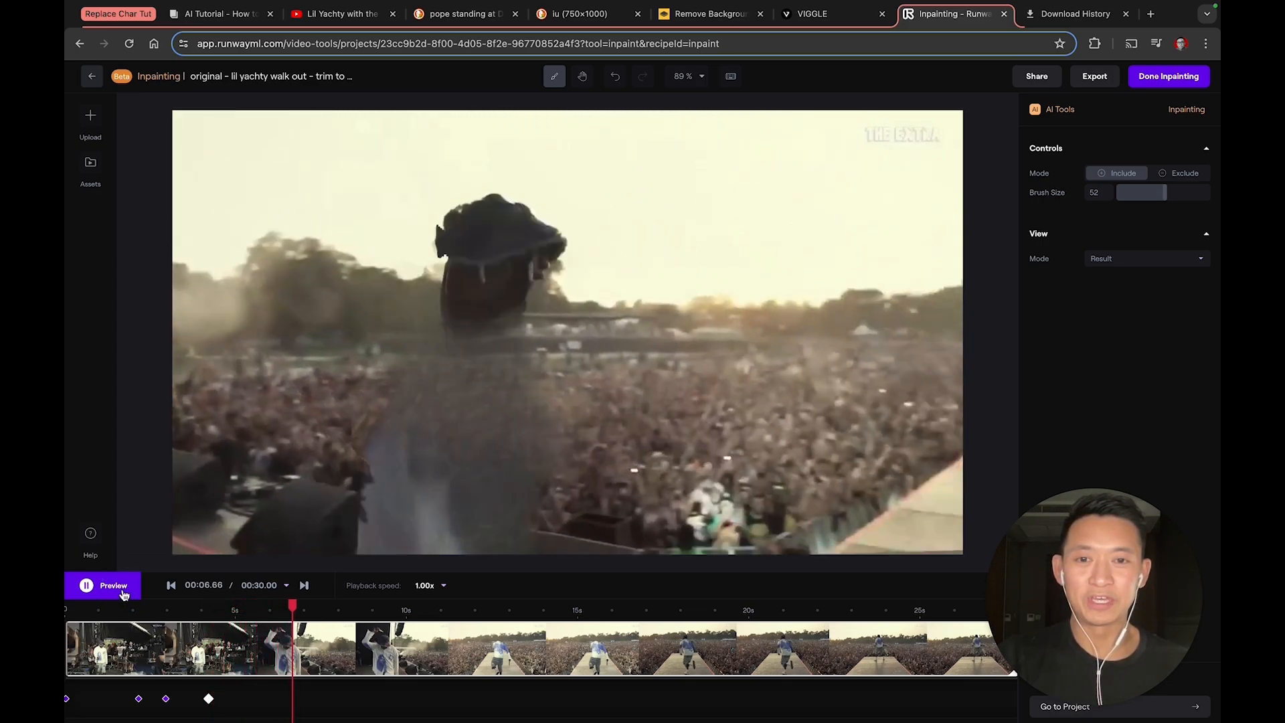
left_click(123, 594)
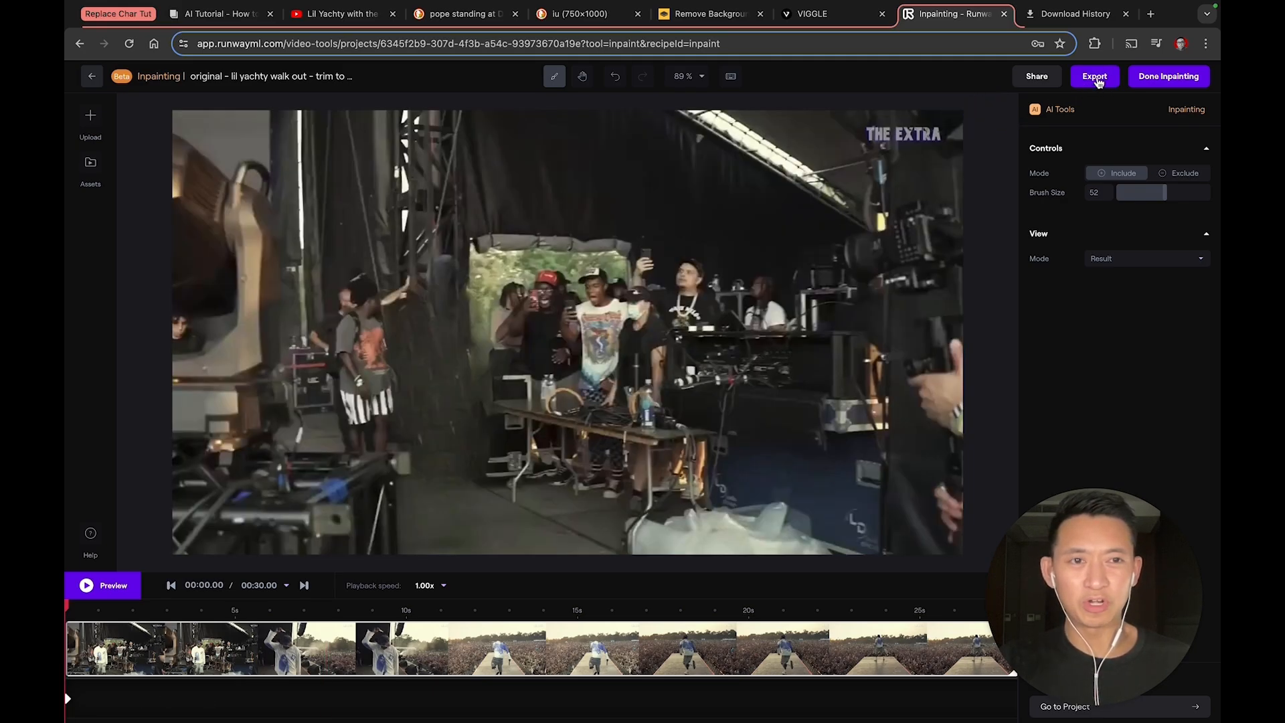
Export the inpainted video as a 720p MP4 and open the export's location in the assets.
left_click(1095, 78)
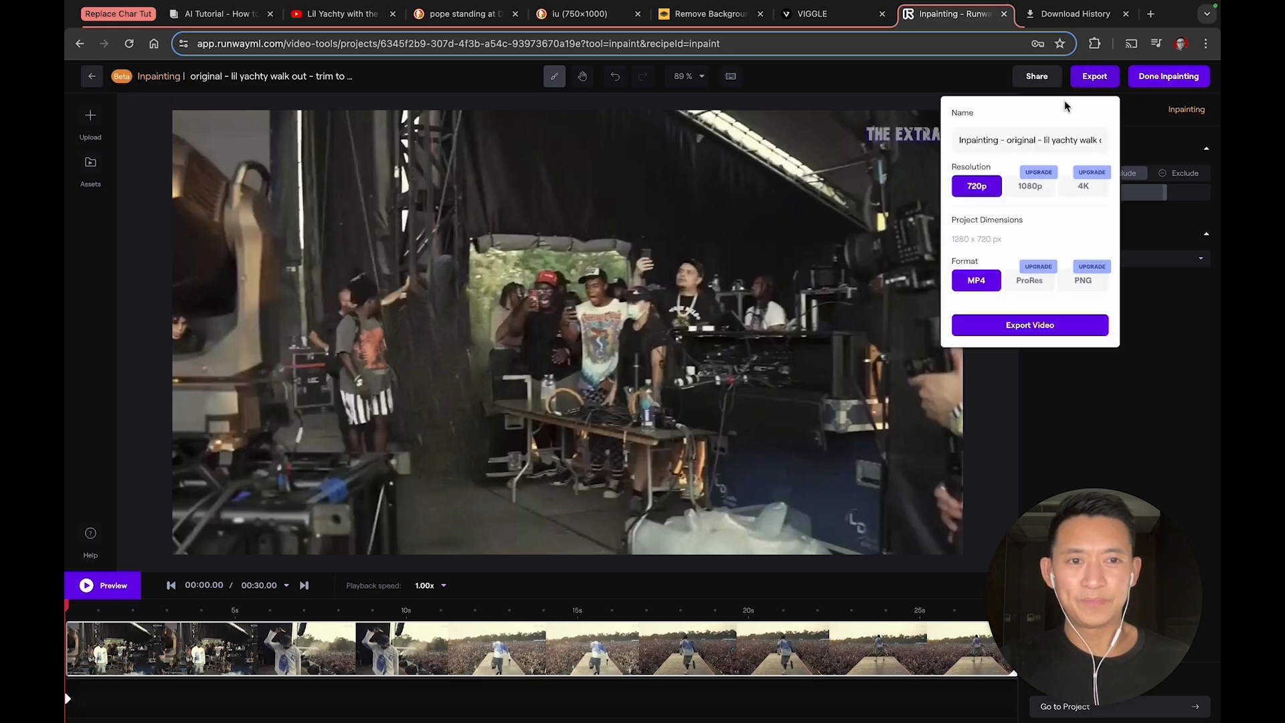
left_click(1008, 333)
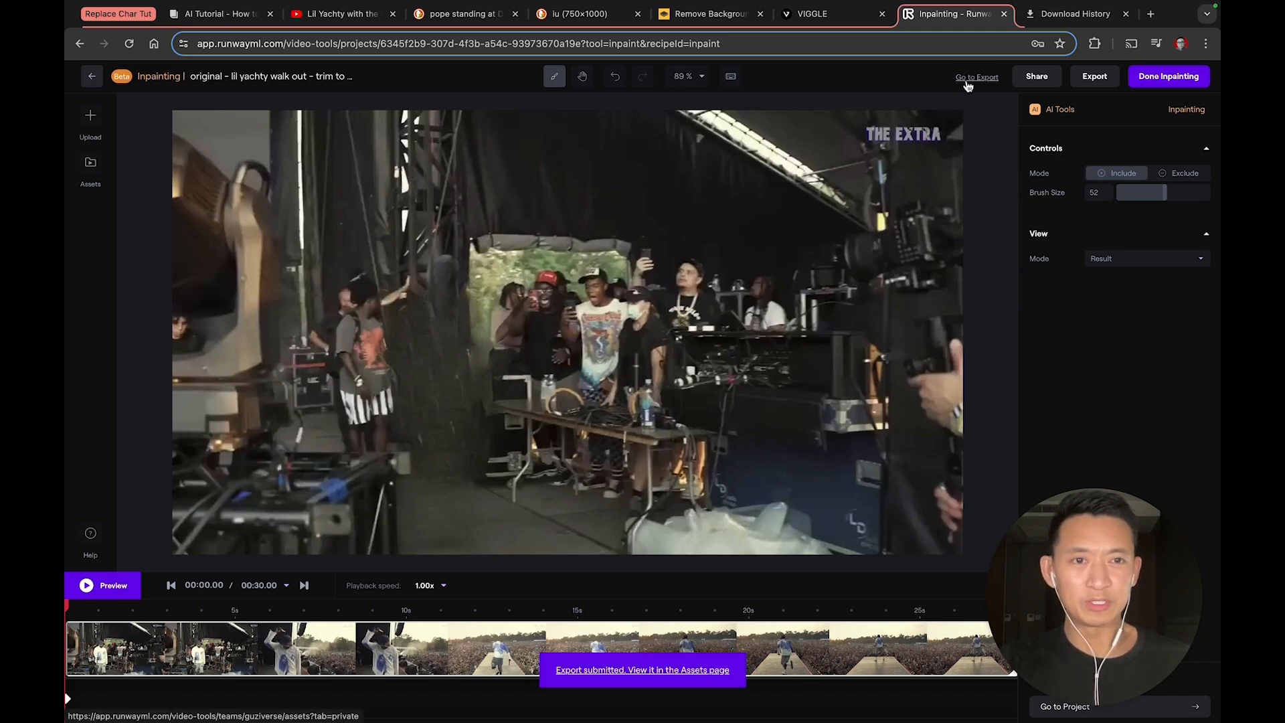
left_click(981, 79)
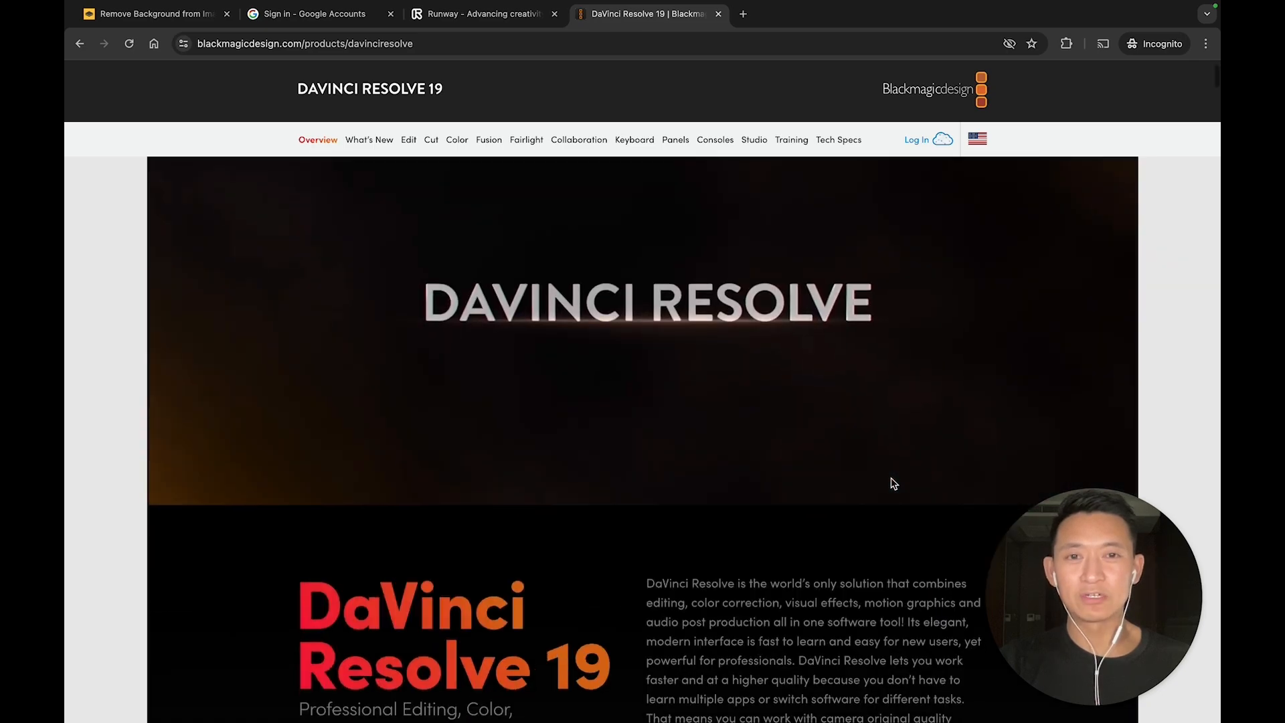
Find the free DaVinci Resolve version on the Blackmagic Design product page and start its download.
scroll(894, 483, "down", 5)
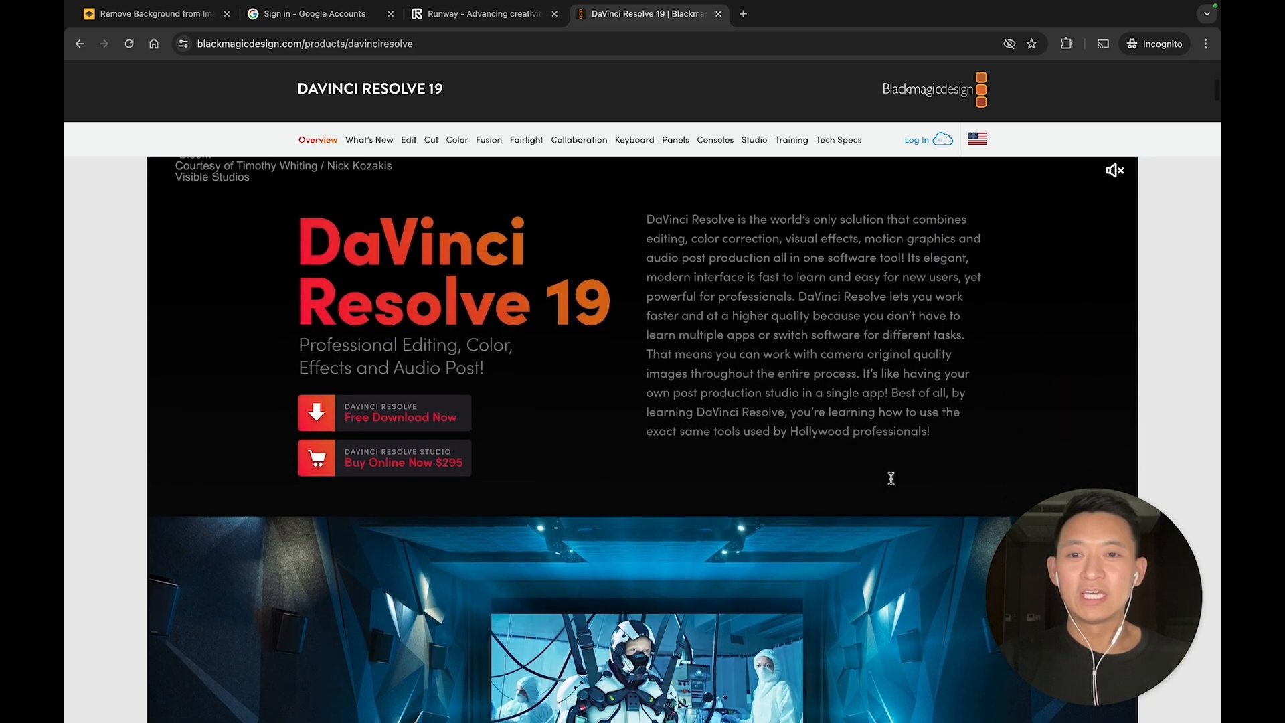
scroll(893, 480, "down", 1)
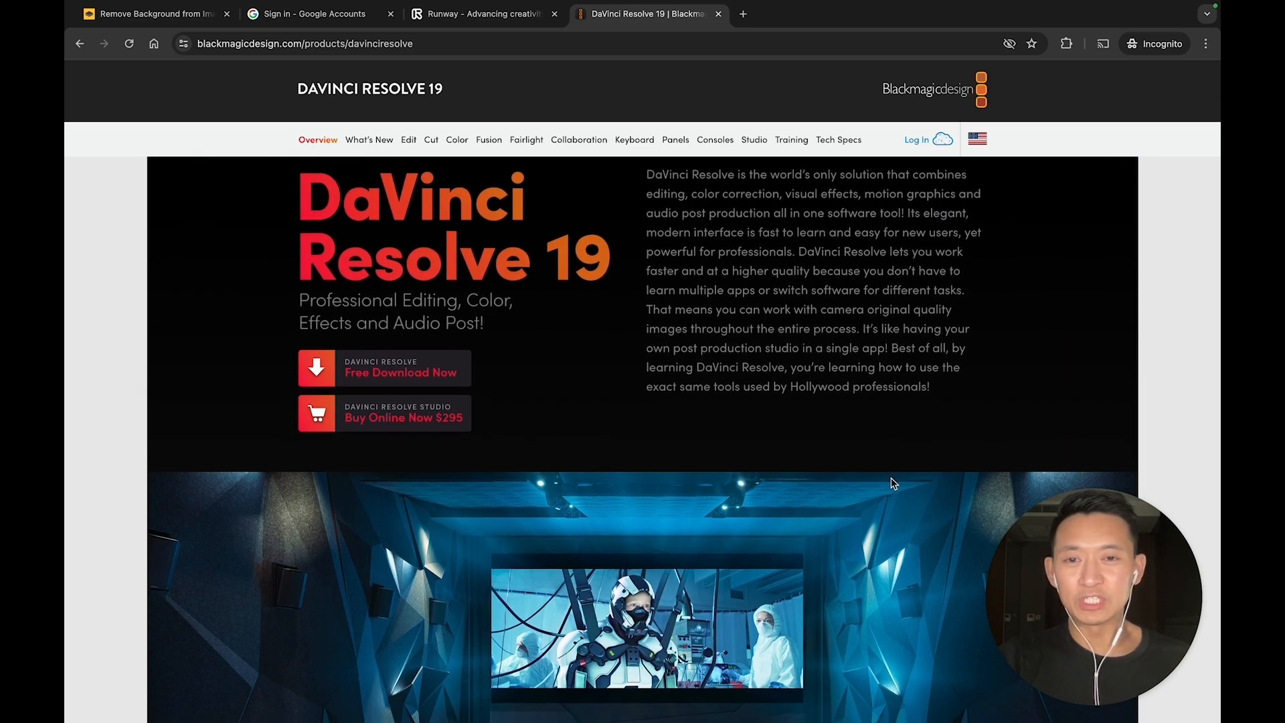
scroll(894, 483, "up", 1)
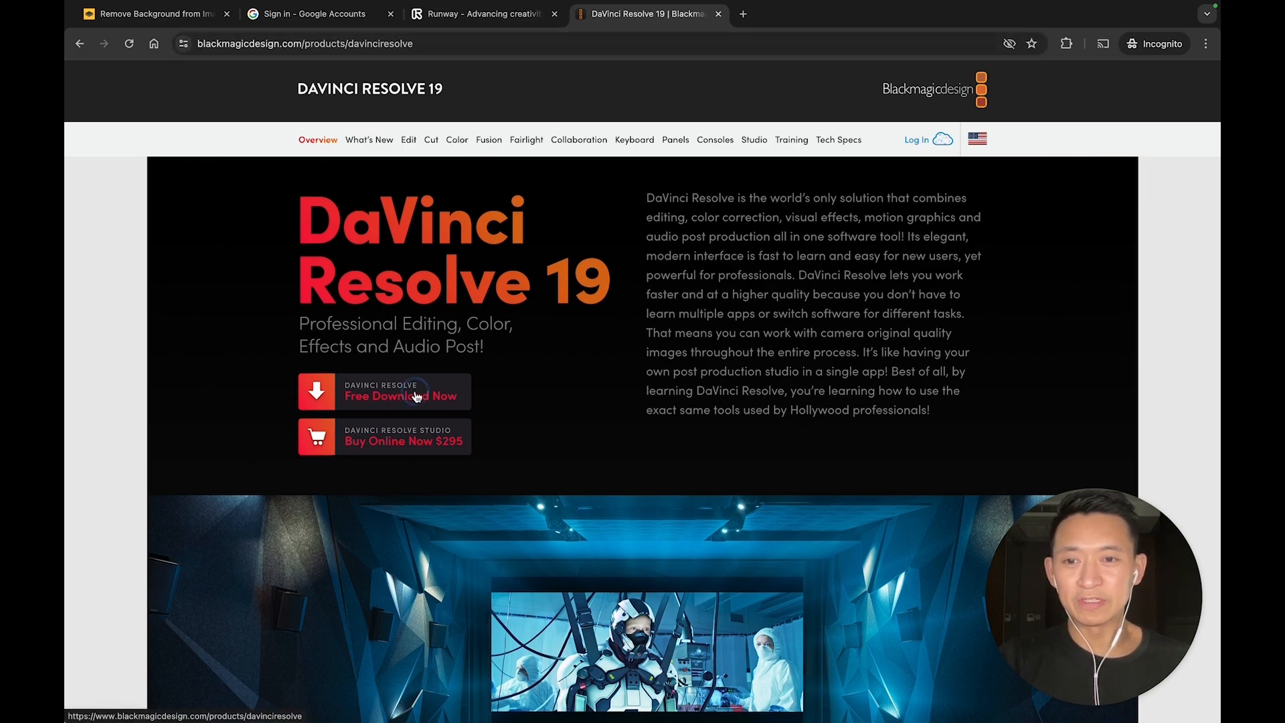
left_click(450, 399)
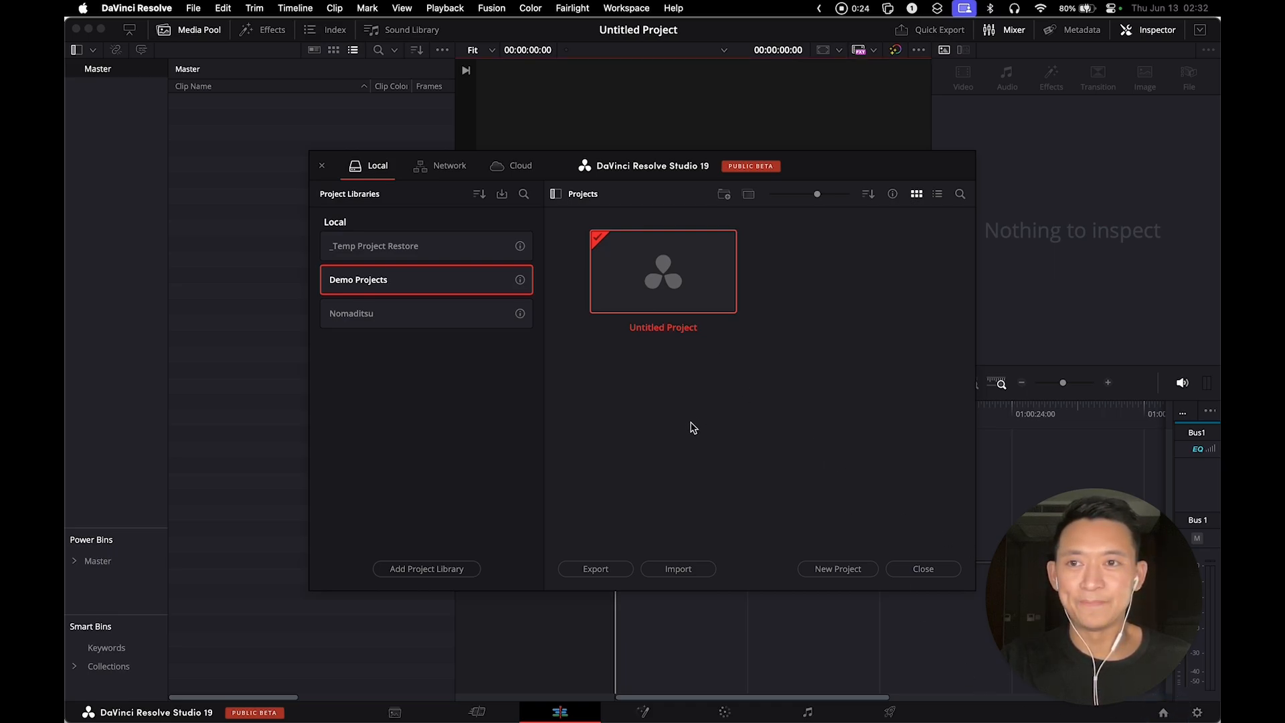
In DaVinci Resolve, bring up the Project Manager and open Untitled Project from the Demo Projects library.
left_click(193, 8)
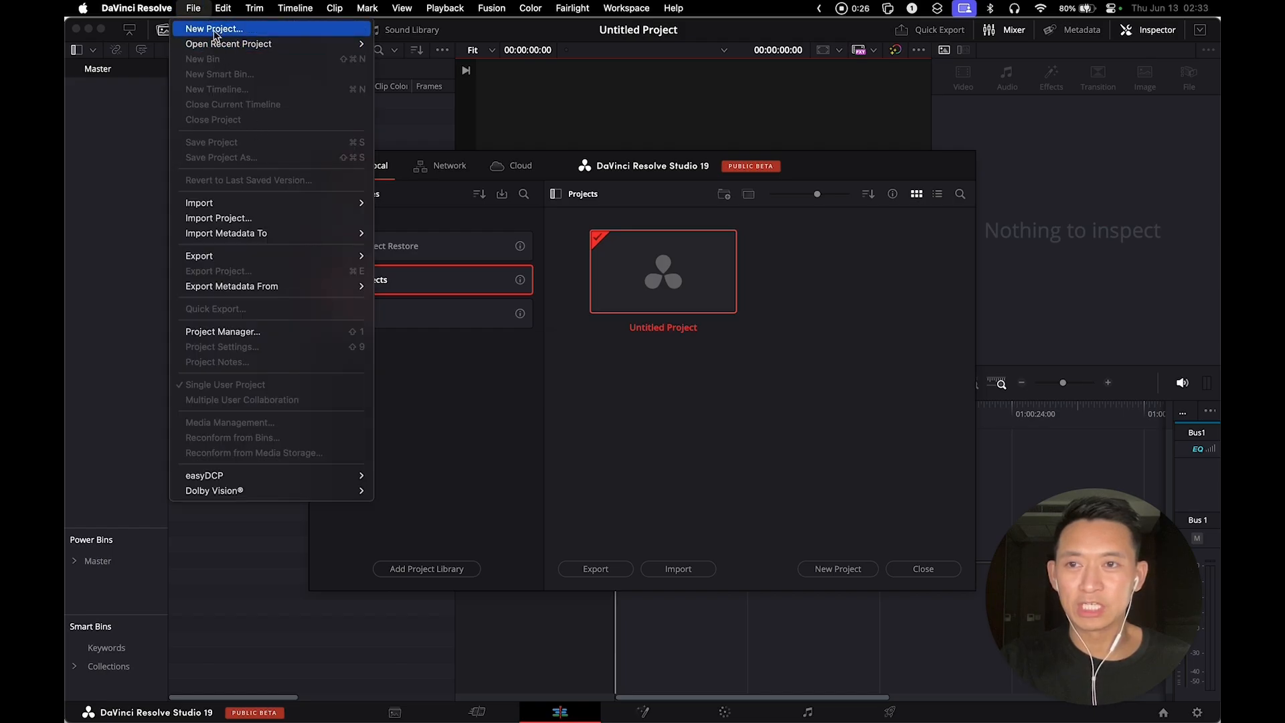
left_click(253, 336)
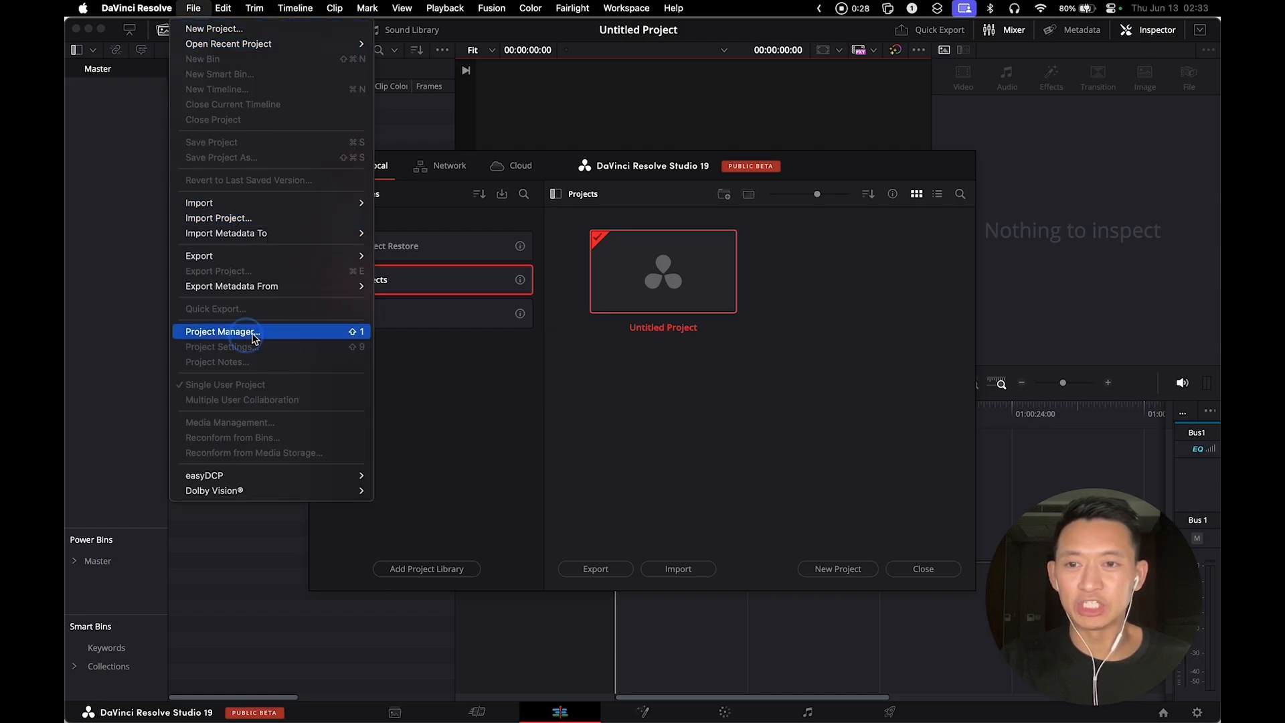
left_click(193, 8)
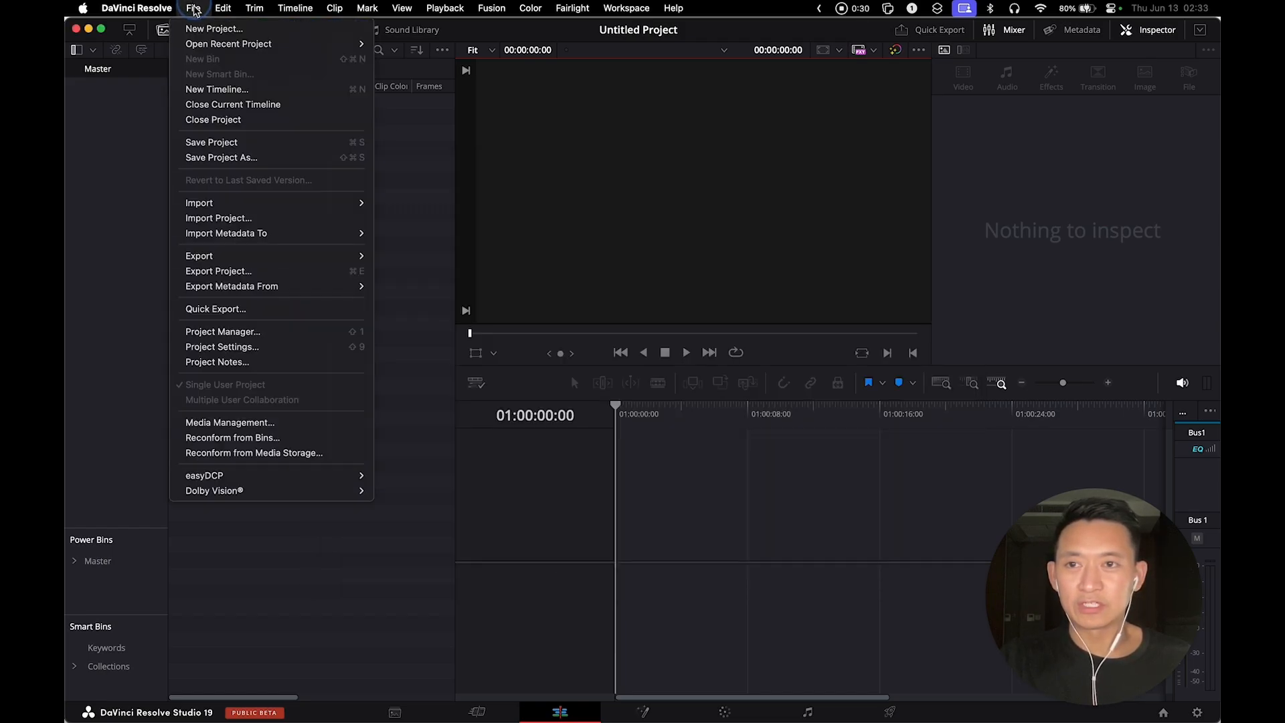
left_click(255, 331)
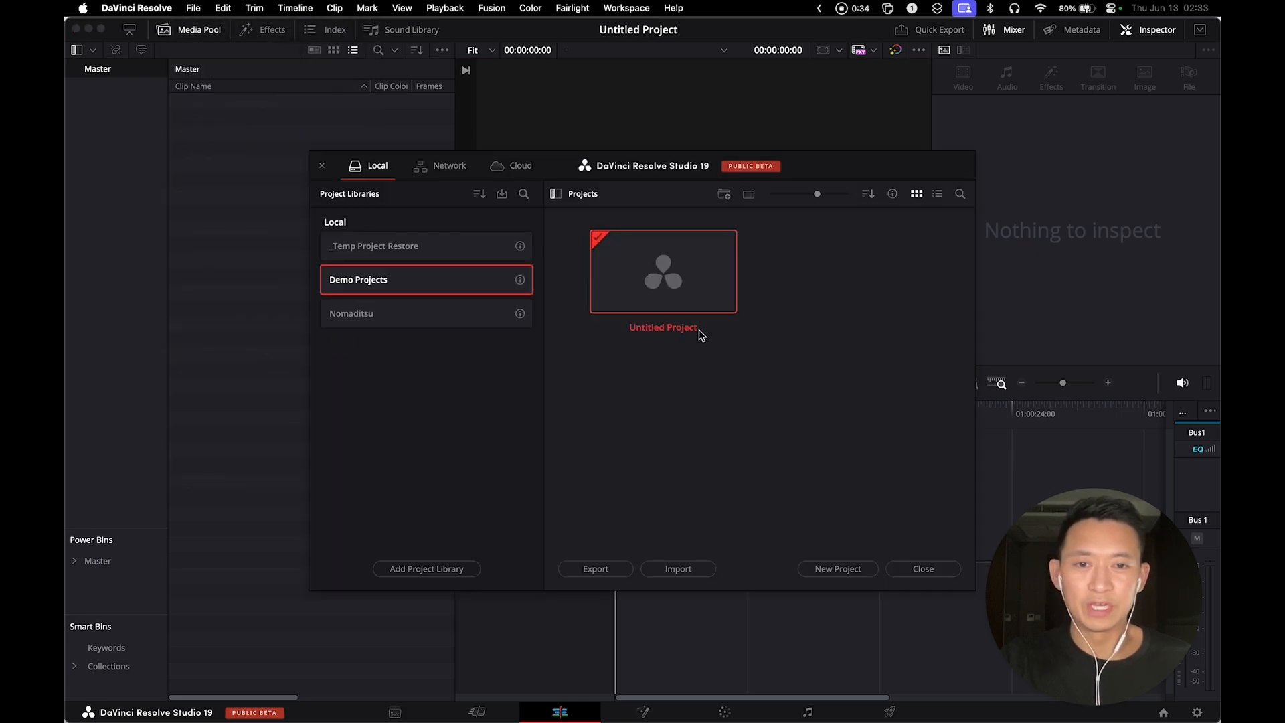
double_click(689, 292)
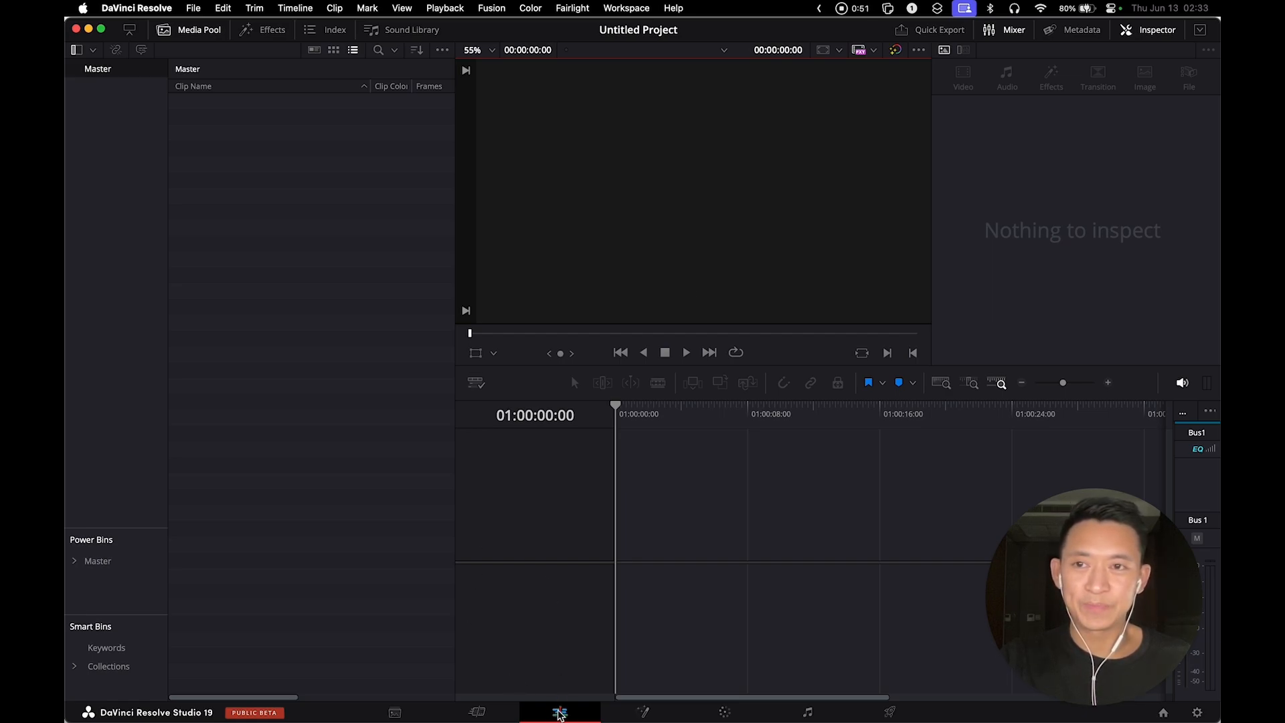
Import high res real pope.mp4 and the character-removed walk-out clip into the media pool.
left_click(199, 31)
left_click(199, 31)
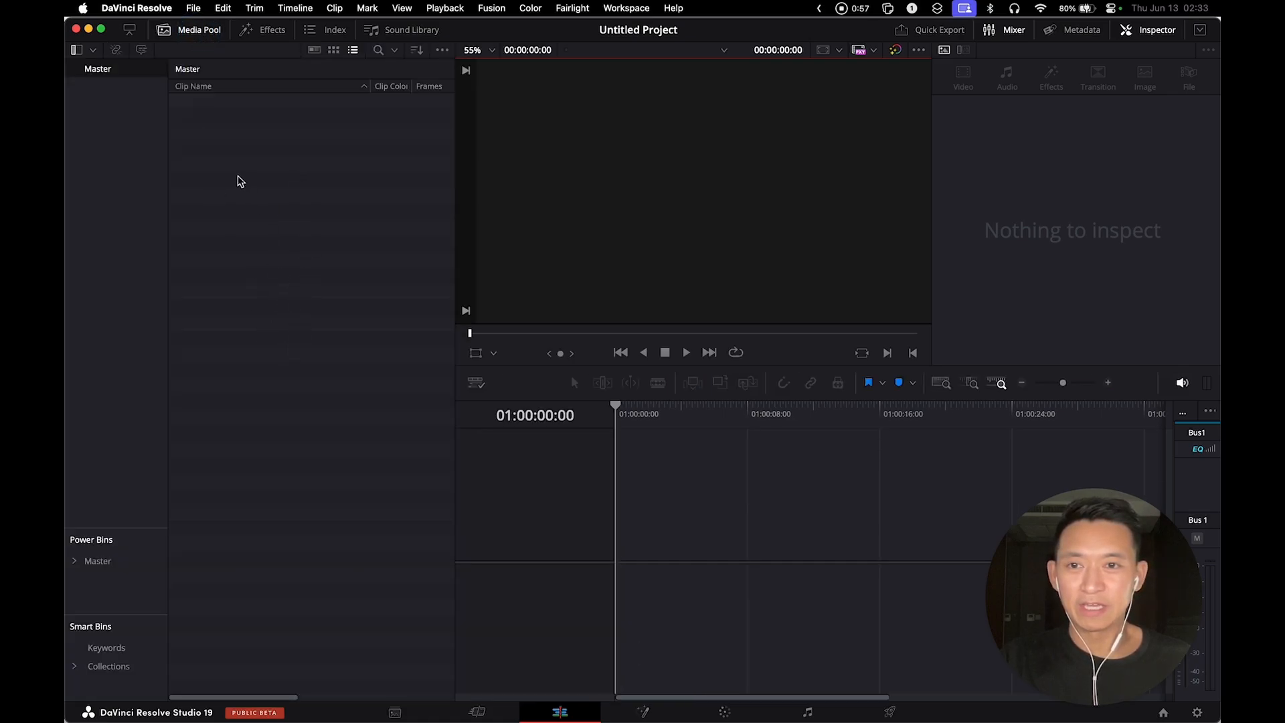
right_click(238, 179)
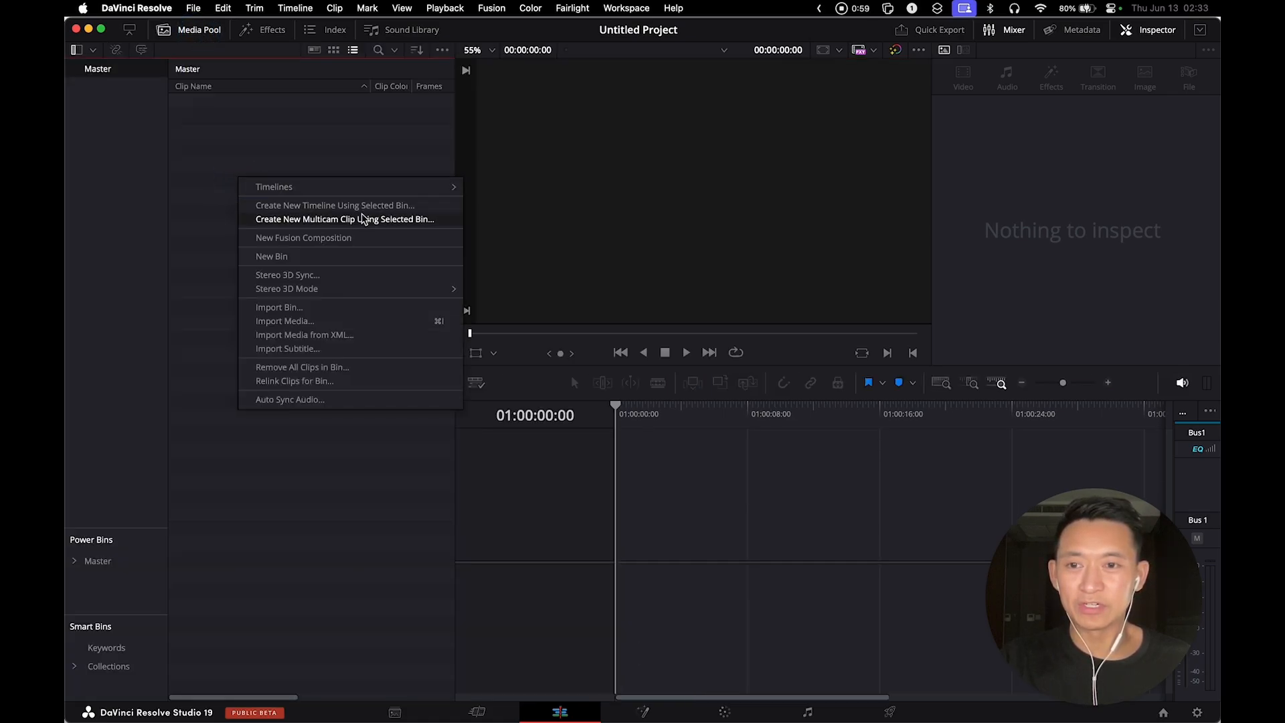
left_click(349, 322)
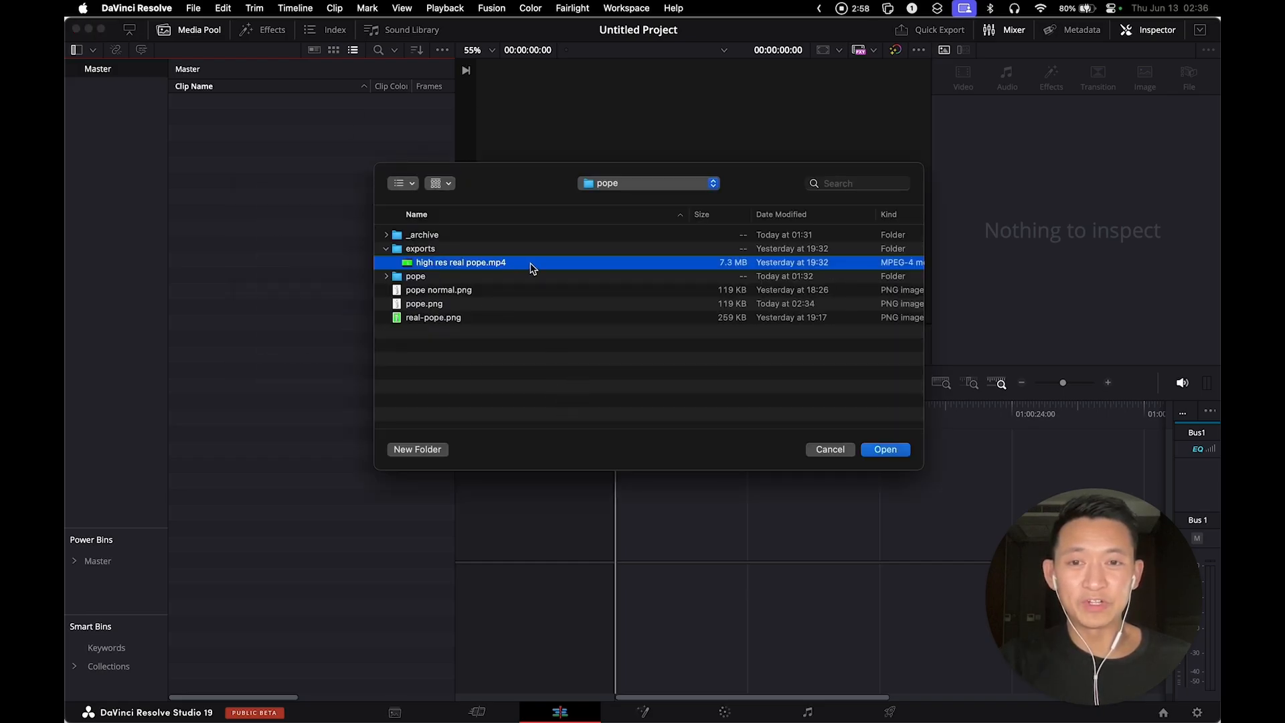
left_click(887, 452)
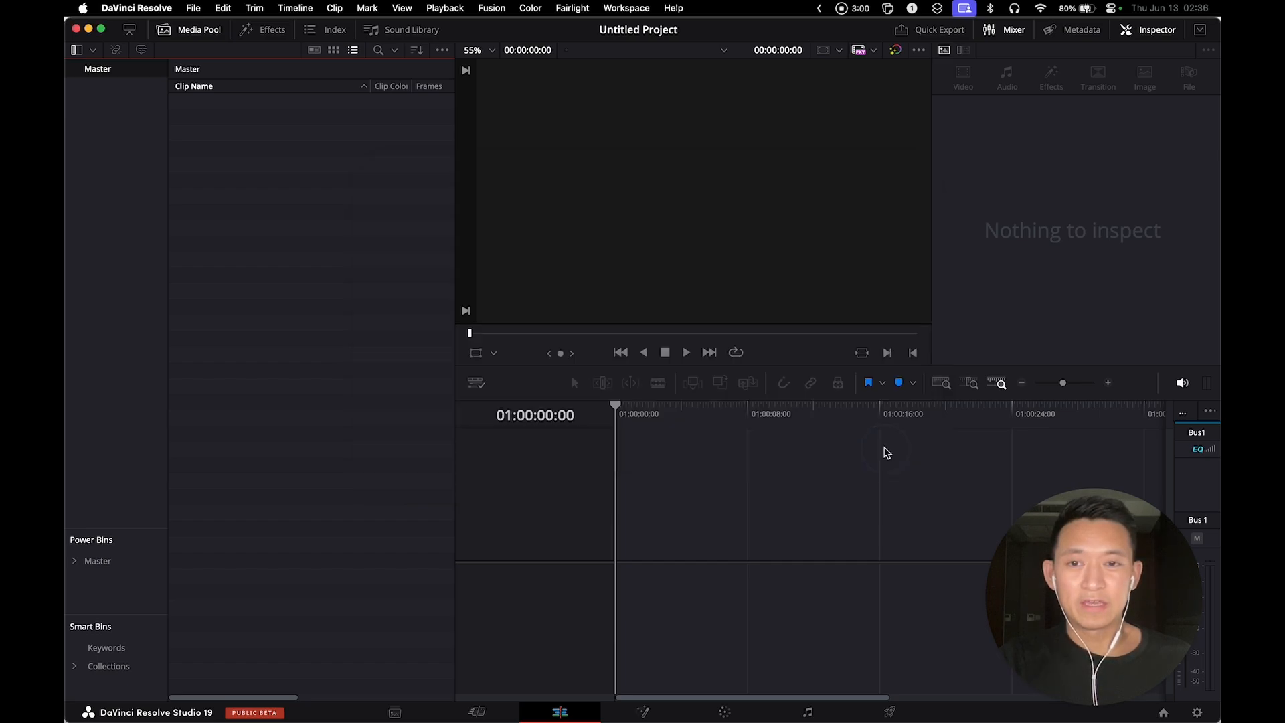
left_click(768, 428)
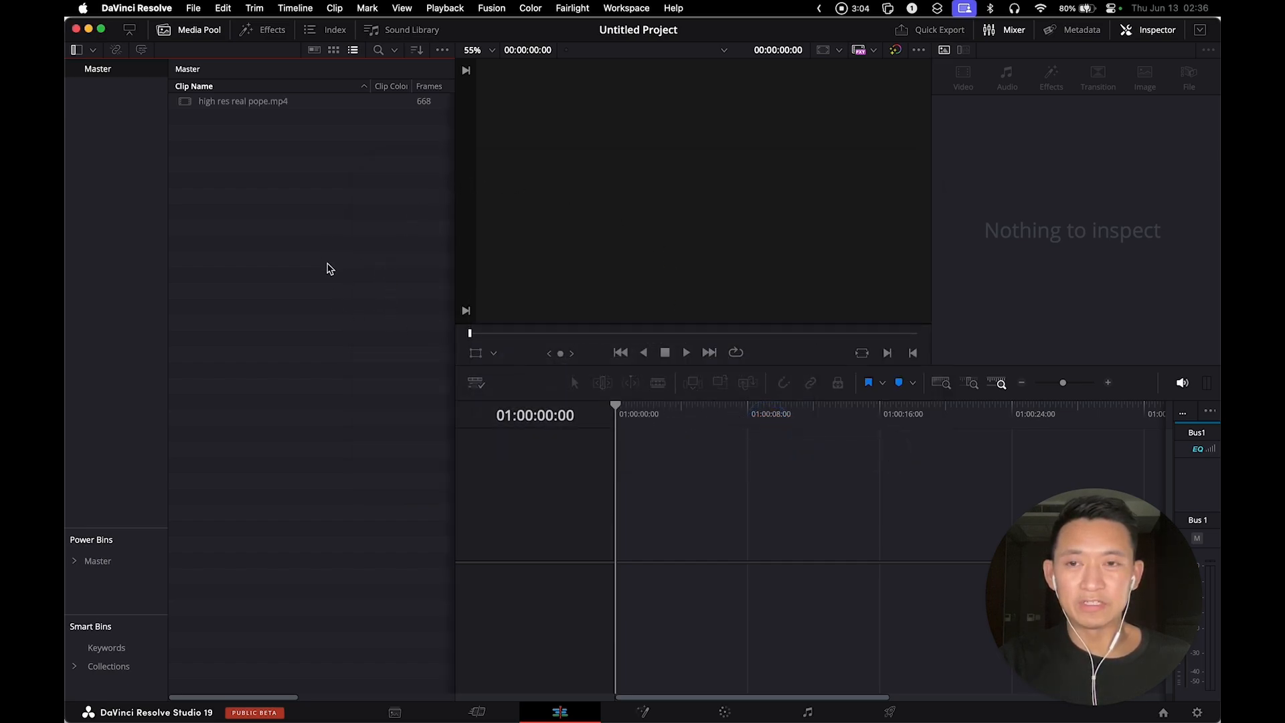
right_click(272, 266)
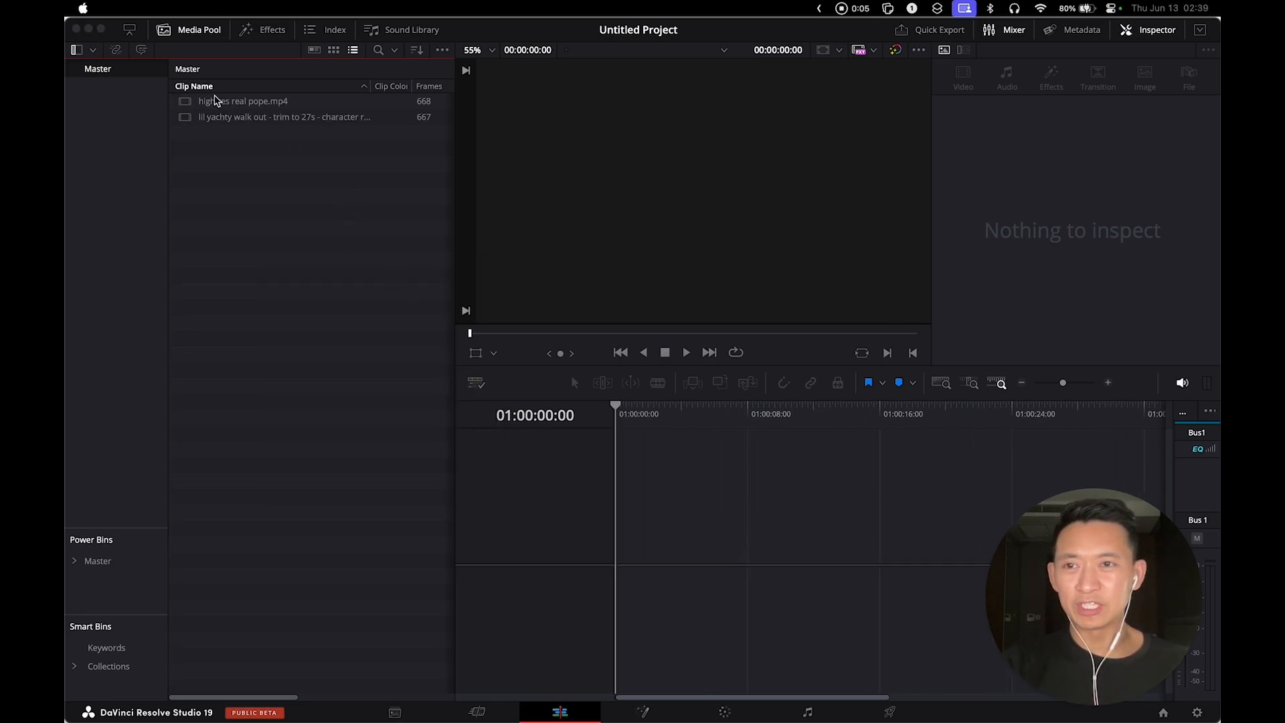
Reduce the media pool to half height, place the character-removed walk-out clip at the start of a new timeline and play its opening.
left_click(130, 32)
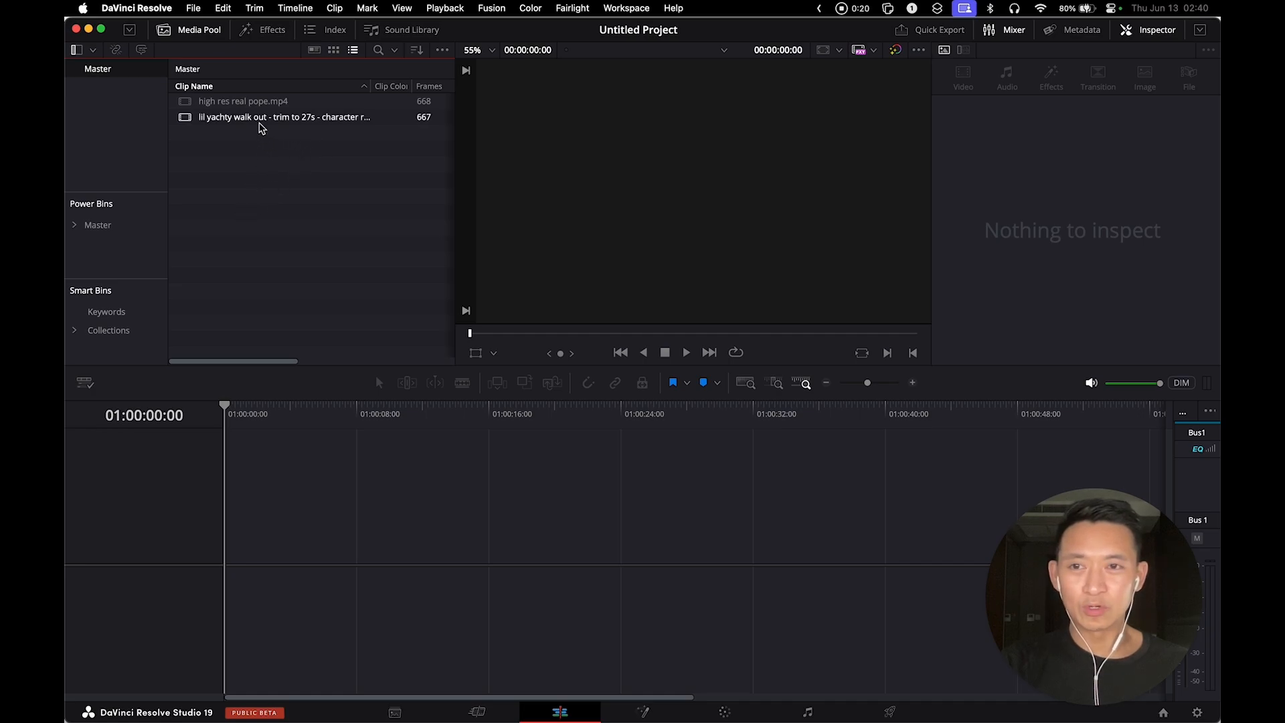
left_click_drag(262, 121, 245, 541)
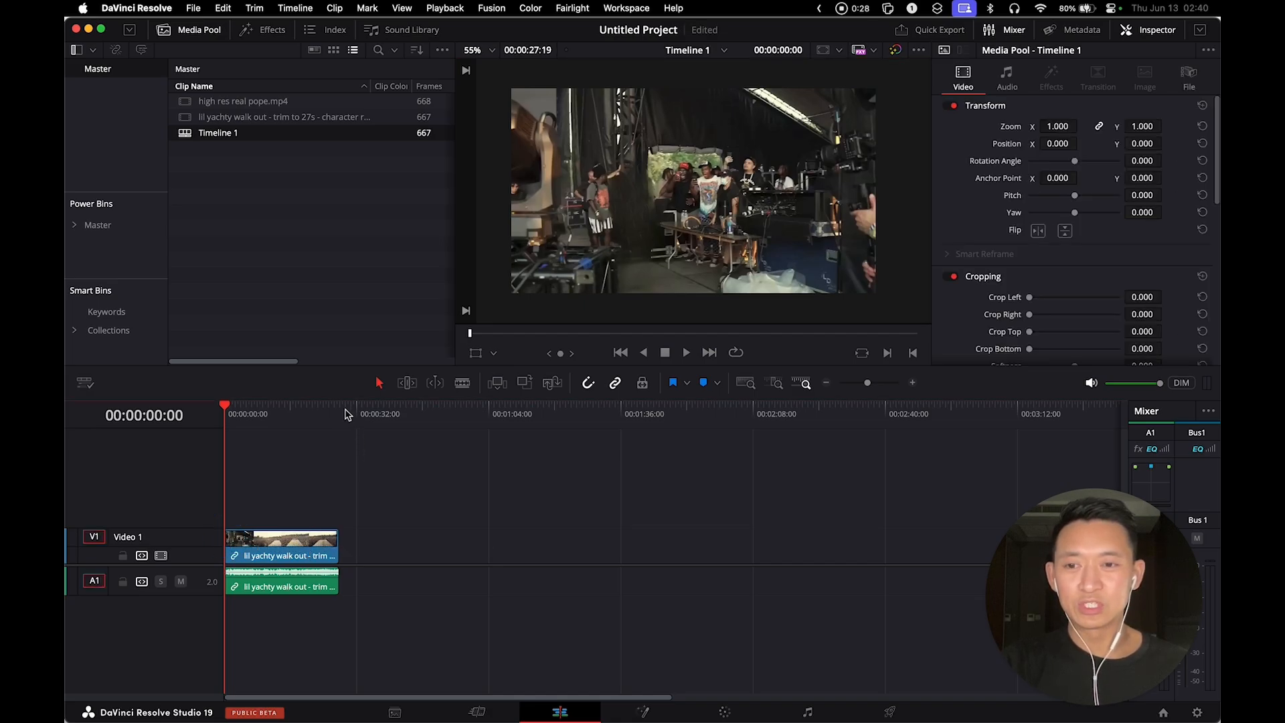
key("space")
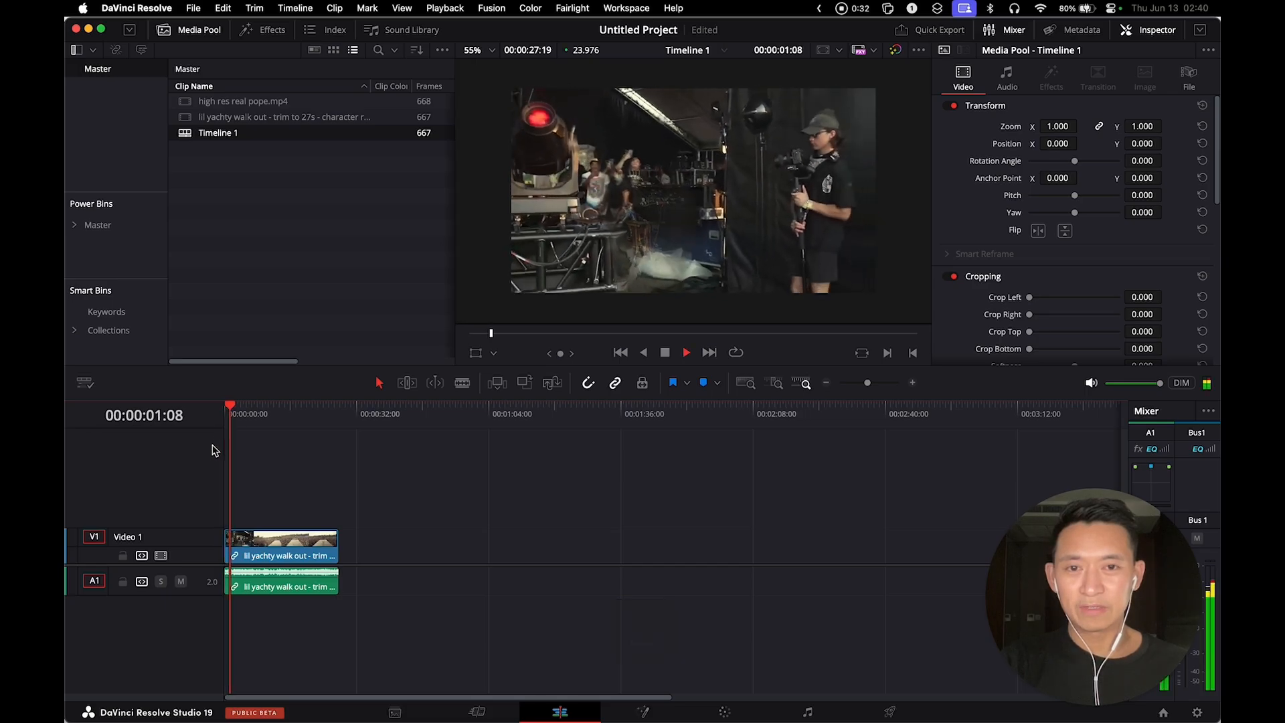
key("space")
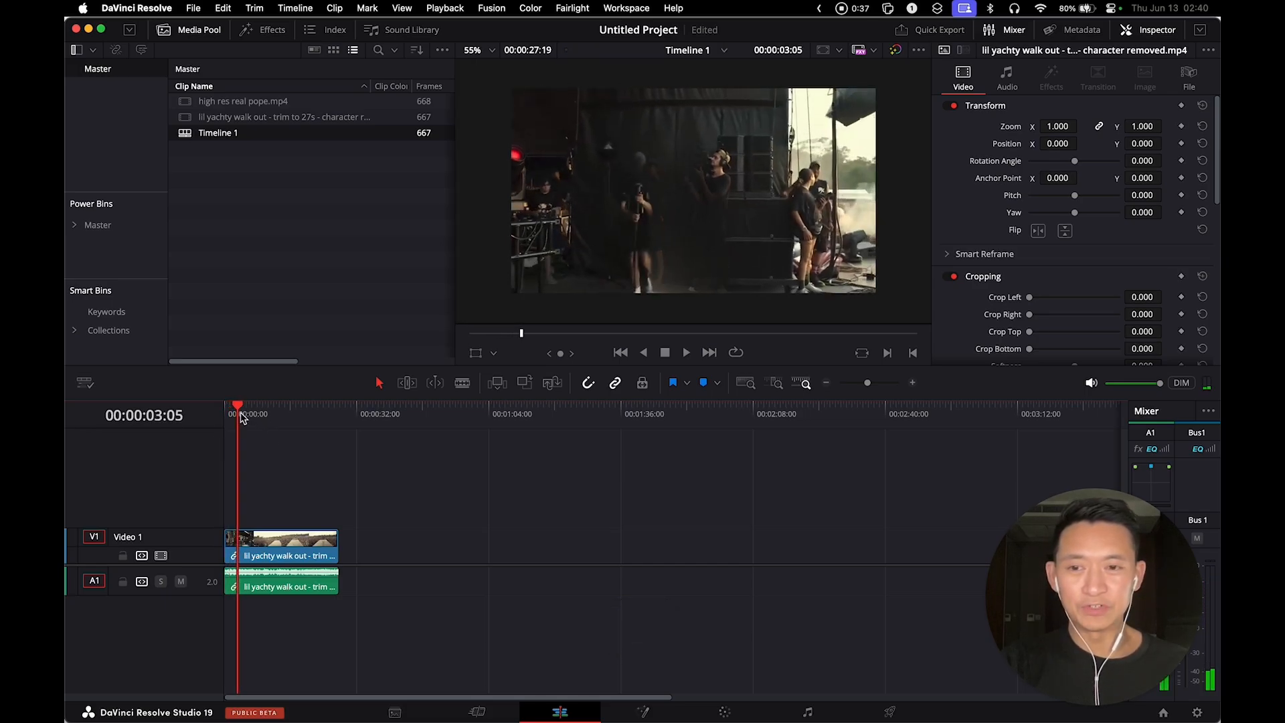
Return the playhead to the start and place high res real pope.mp4 on a second video track above the walk-out clip.
left_click_drag(240, 418, 215, 415)
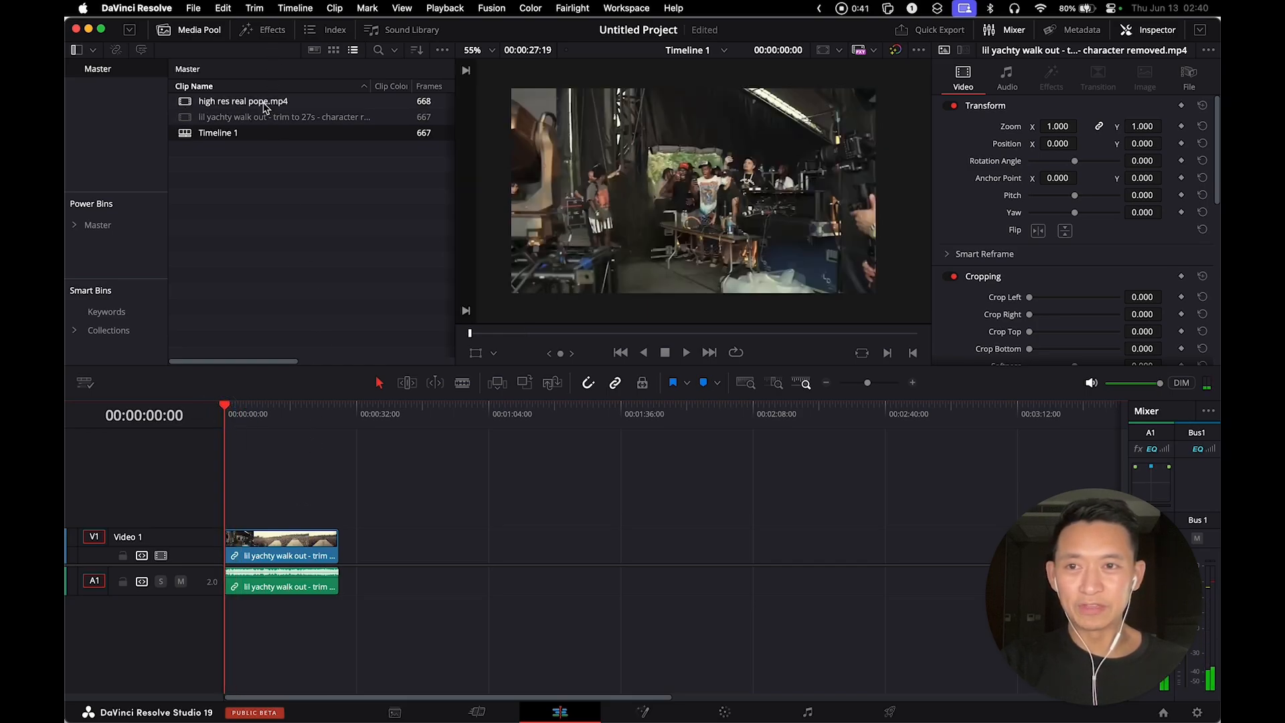
left_click_drag(264, 108, 229, 513)
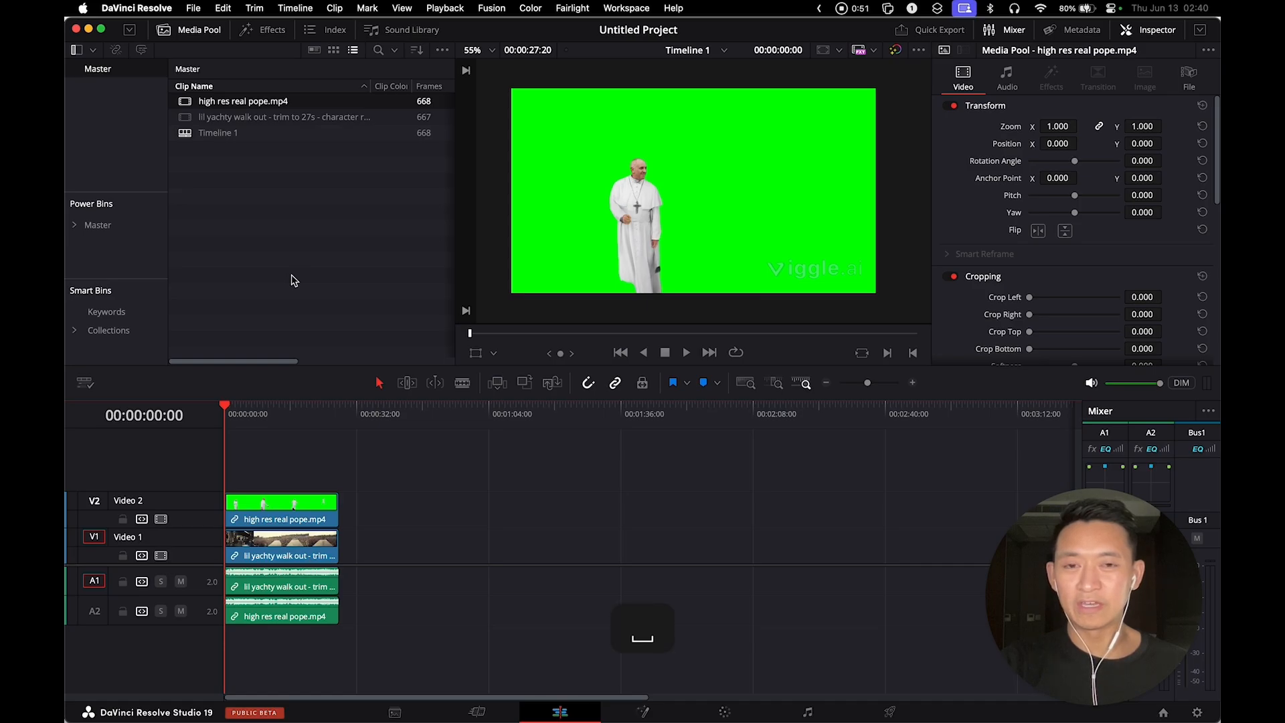
Play the timeline's opening, and on the Color page add an alpha output to the pope clip's node graph, connected from node 01.
key("space")
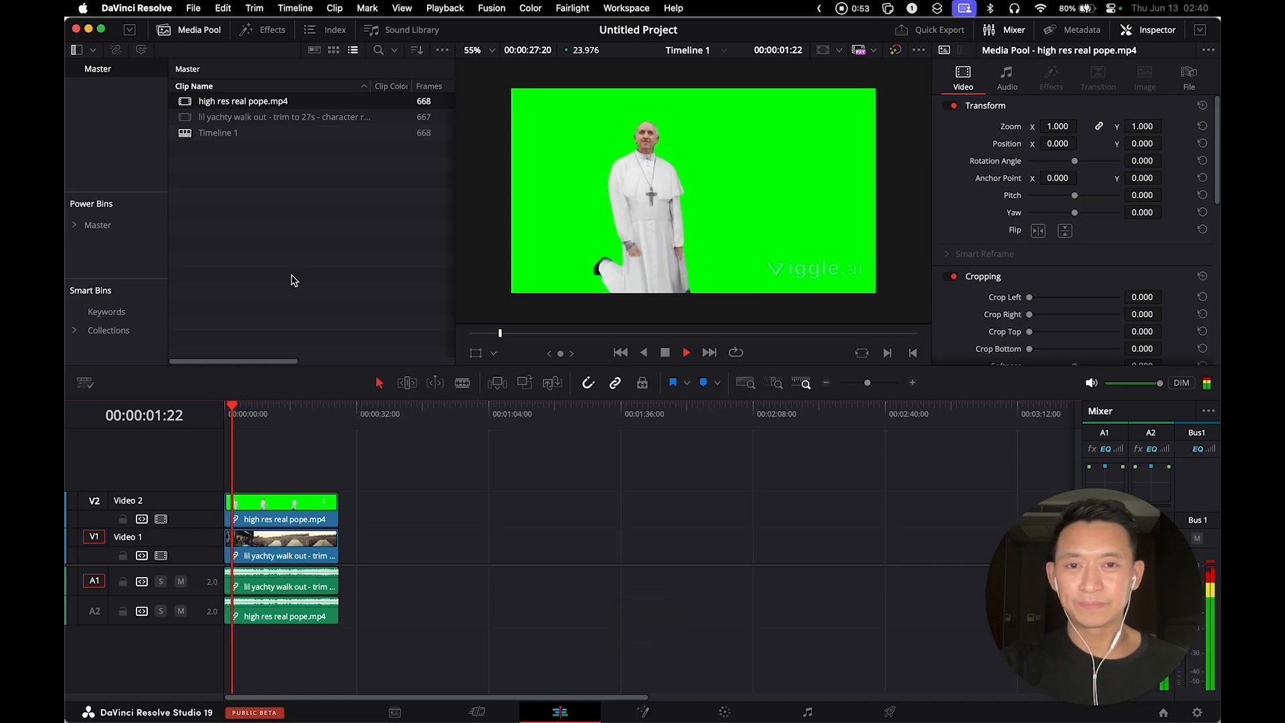
key("space")
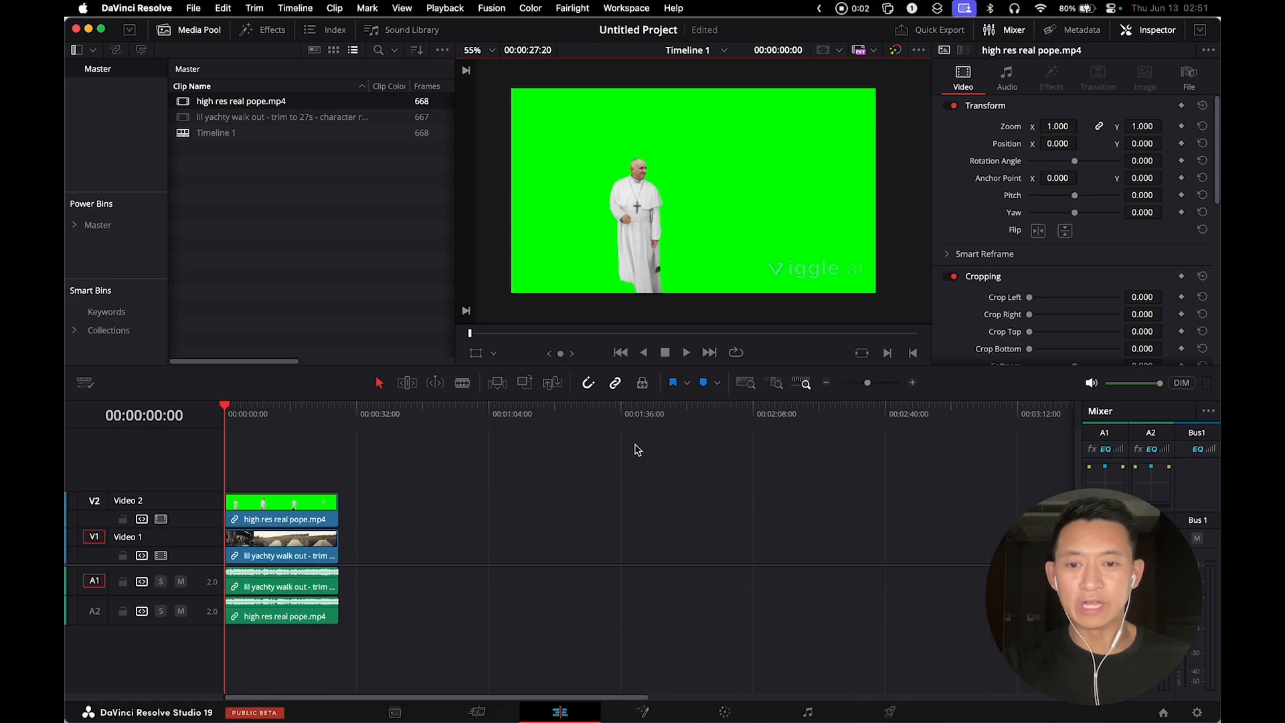
left_click(725, 713)
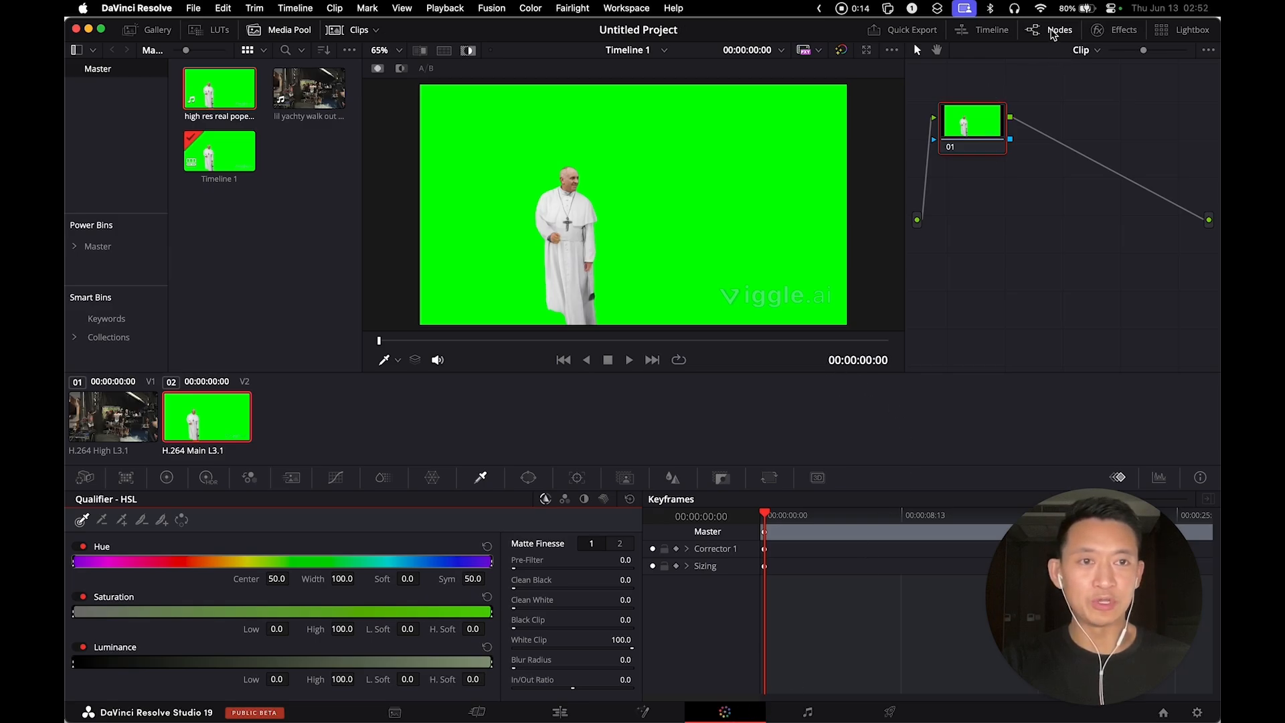
left_click(1053, 32)
left_click(1054, 32)
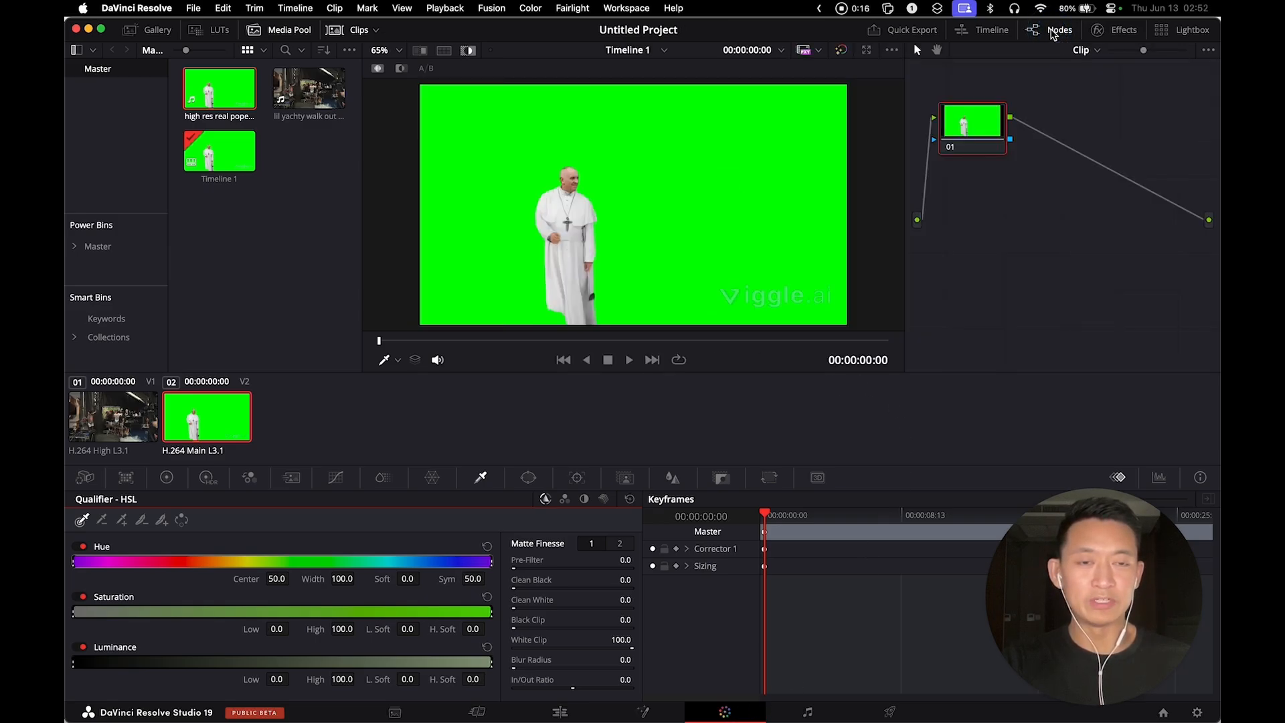
right_click(992, 228)
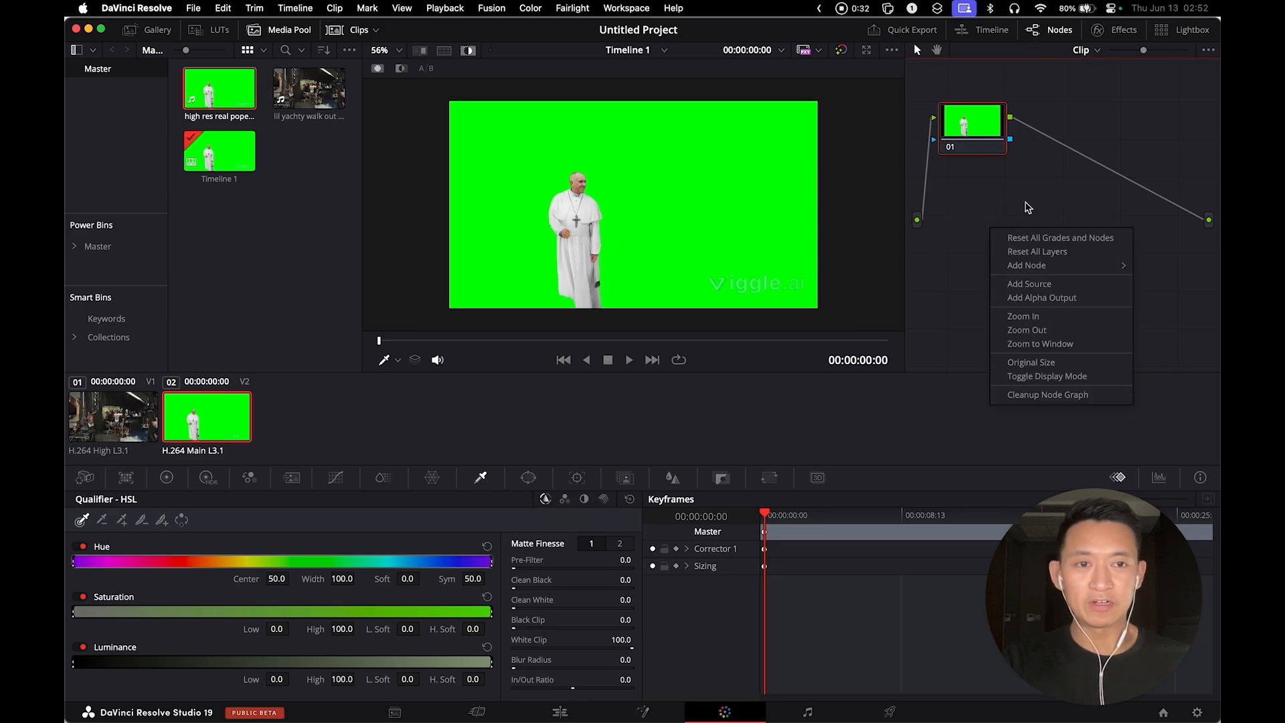
left_click(1045, 299)
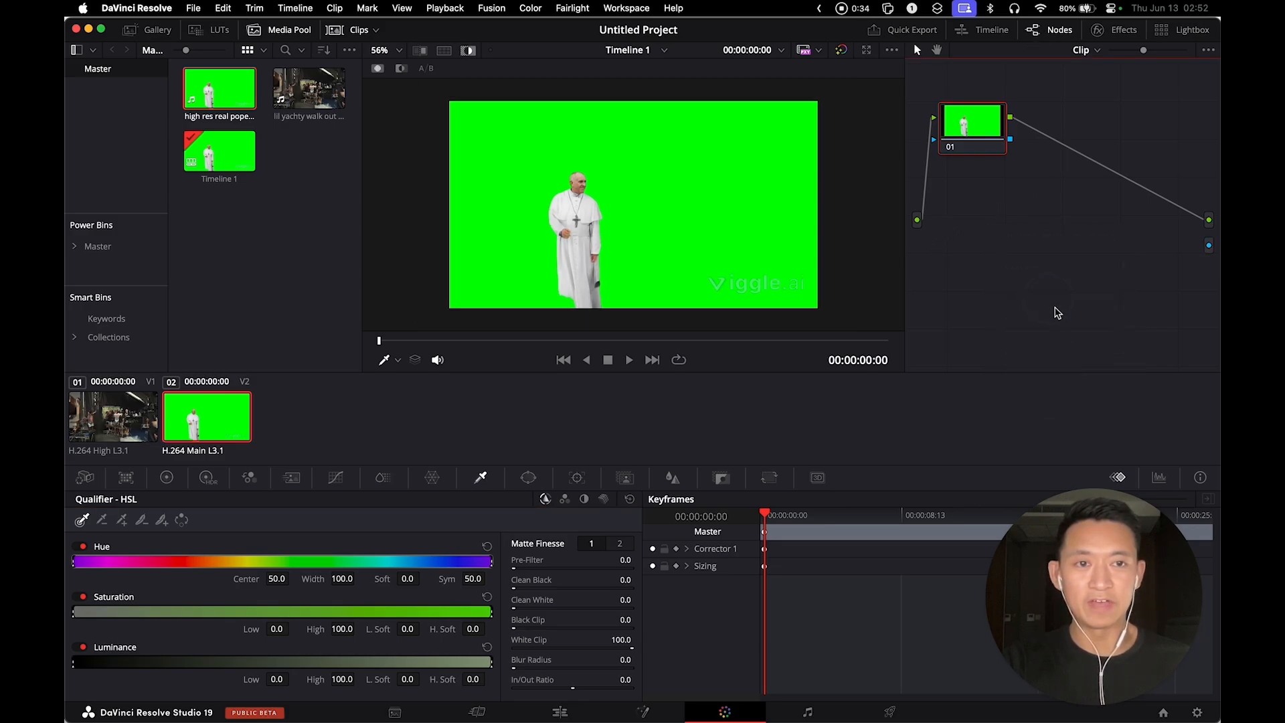
left_click_drag(1010, 139, 1208, 246)
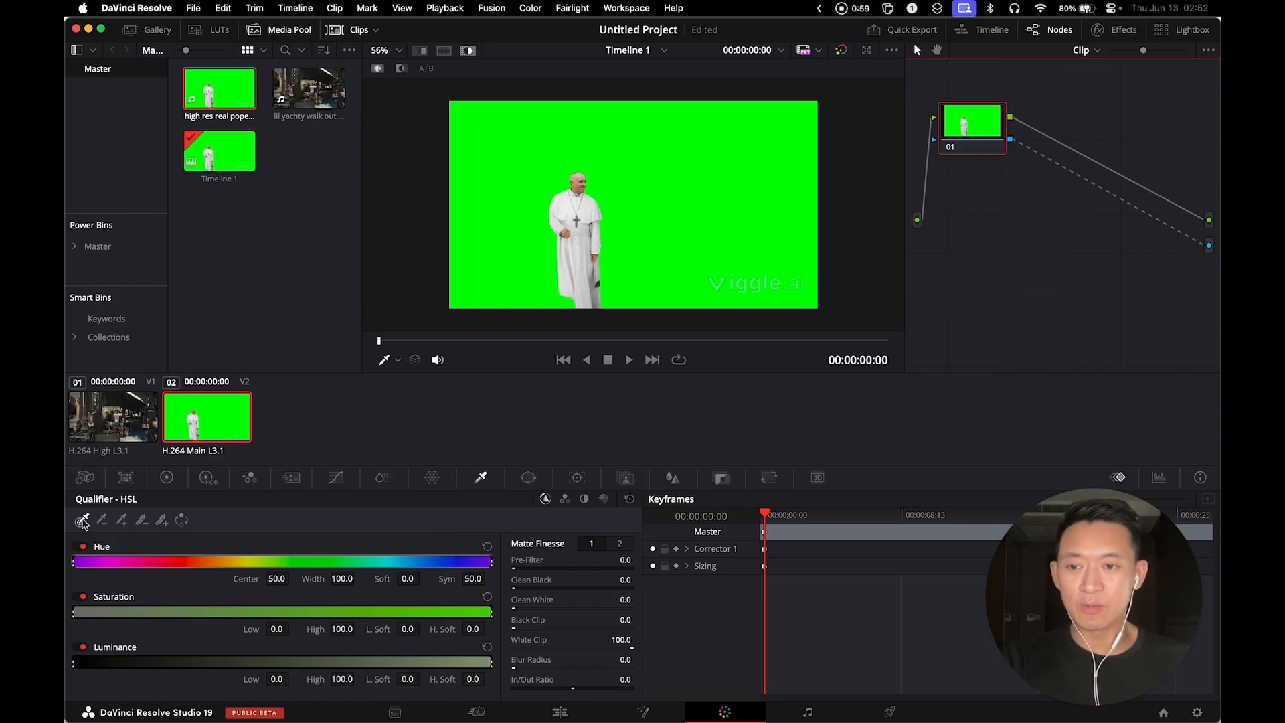
Sample the pope clip's green background with the HSL qualifier and invert the selection to isolate the pope.
left_click(83, 521)
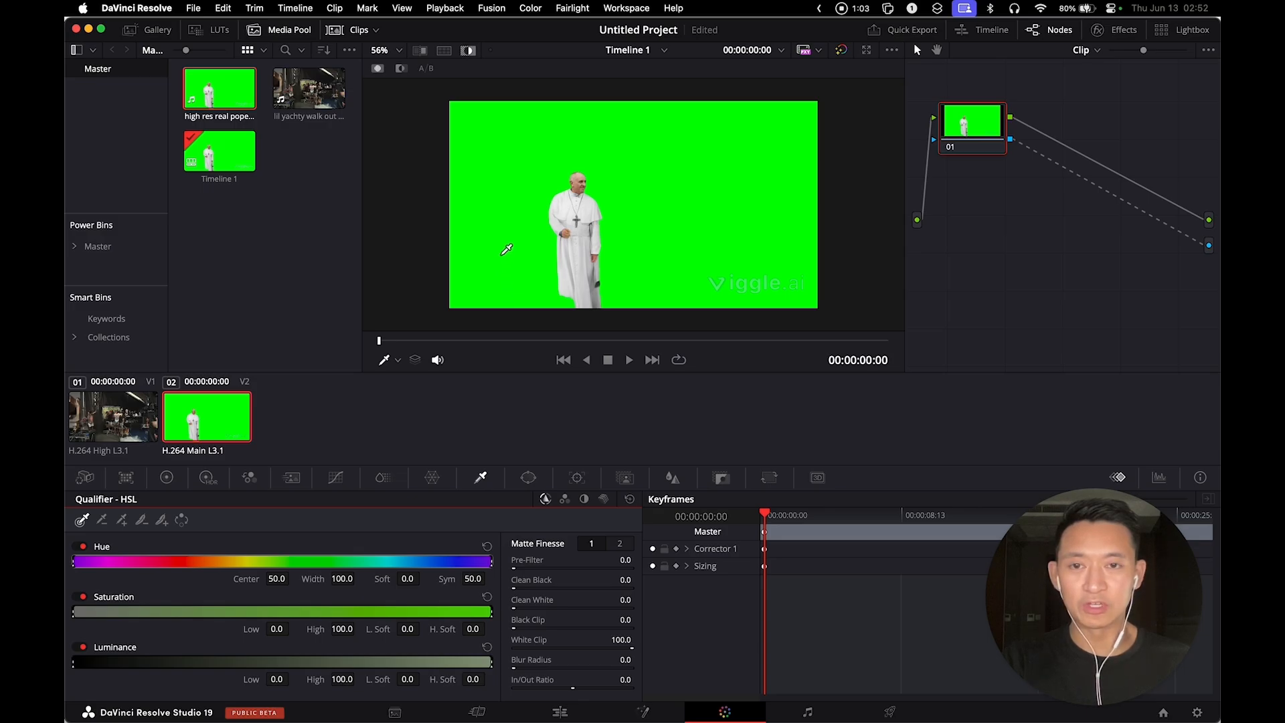
left_click(499, 259)
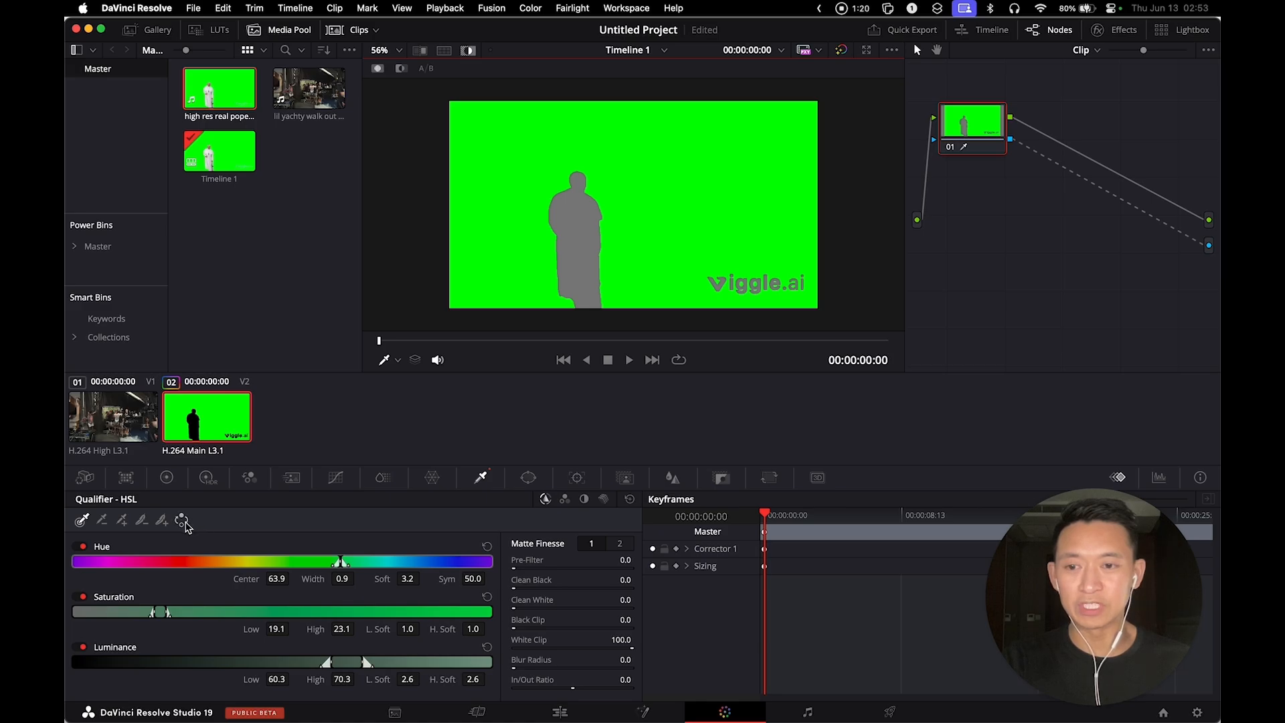
left_click(182, 522)
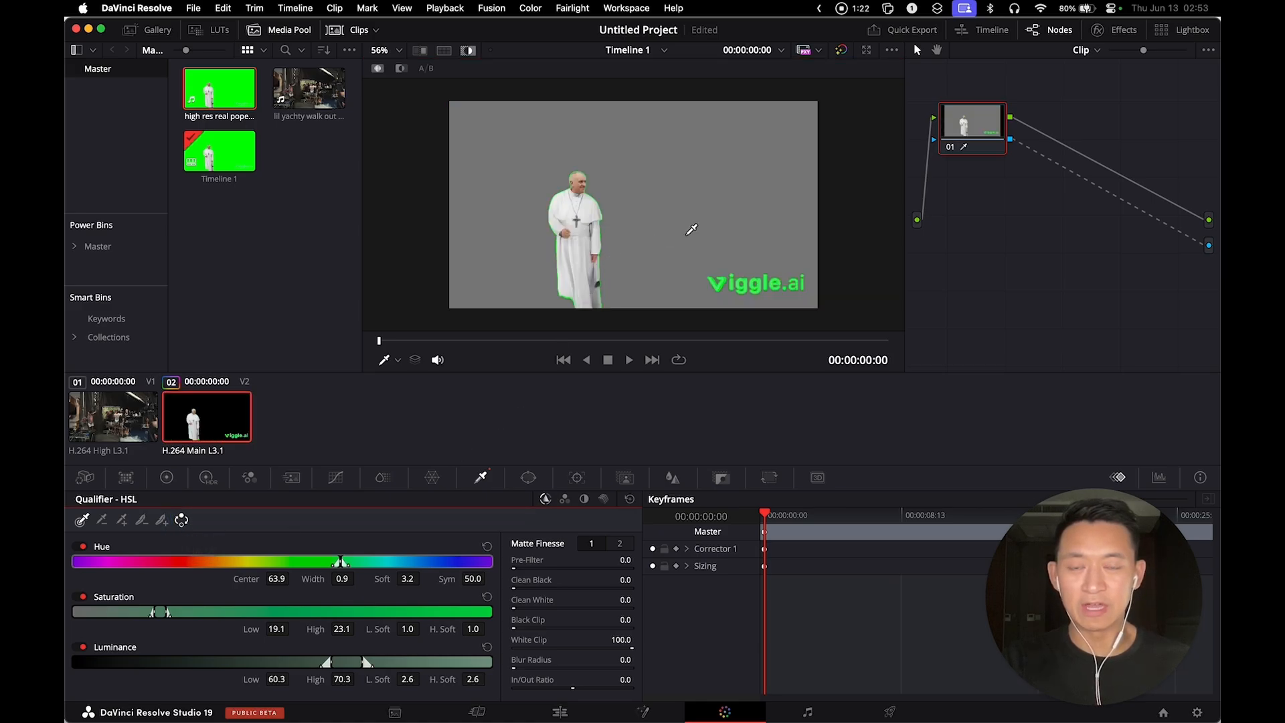
scroll(736, 214, "down", 3)
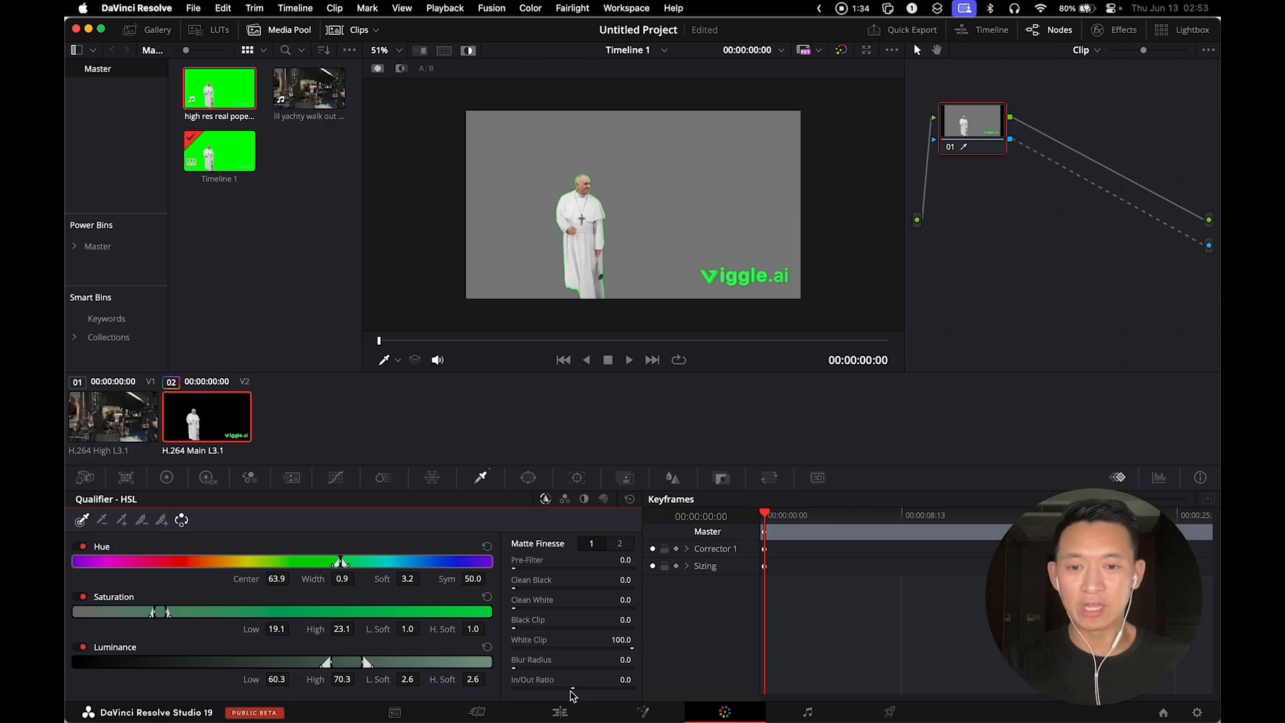
Refine the key's matte by setting In/Out Ratio to -100 and Blur Radius to about 4.7.
left_click_drag(570, 690, 512, 687)
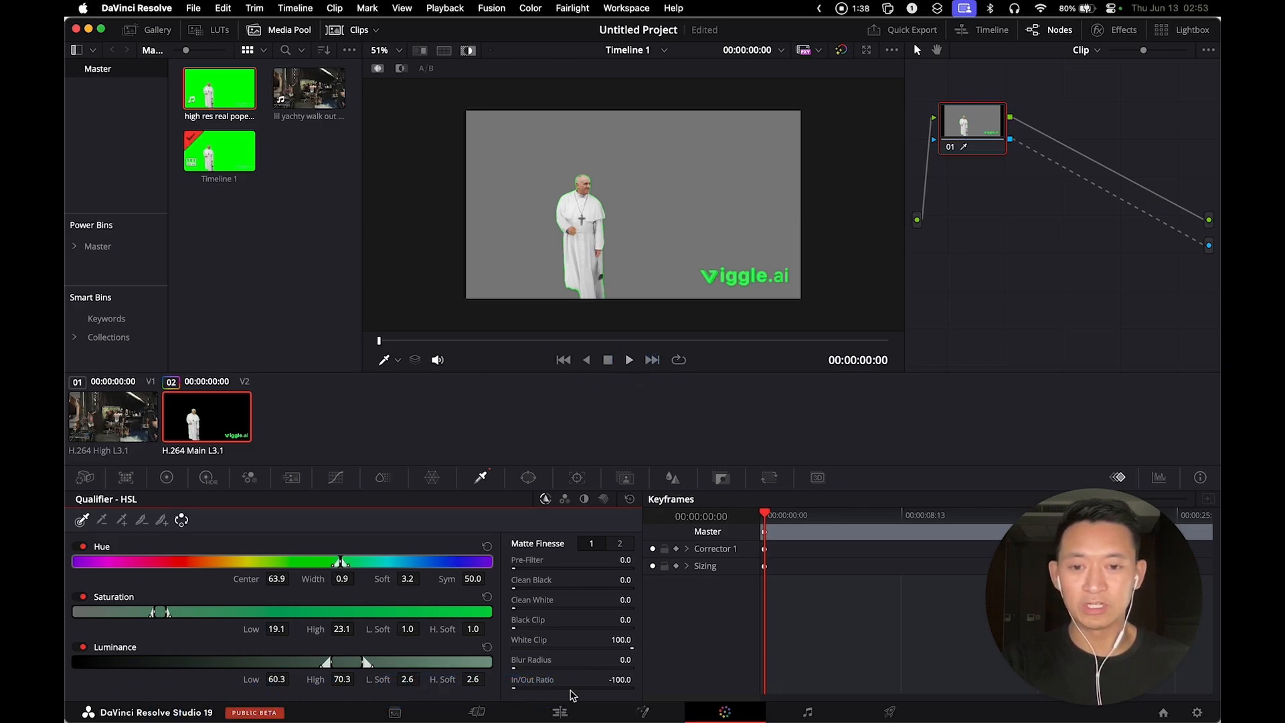
left_click(515, 668)
left_click_drag(519, 668, 547, 668)
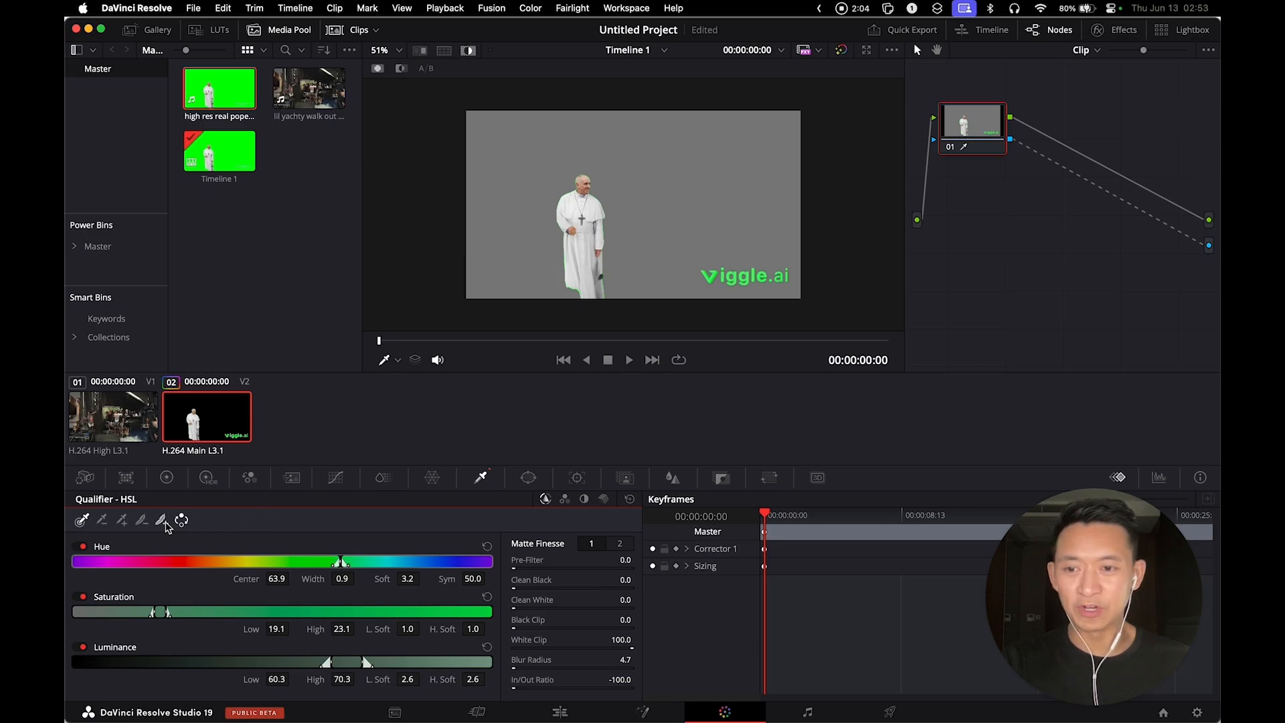
Add softness to the key by sampling the edge of the pope's robe, and inspect the cleaned-up cutout.
left_click(162, 523)
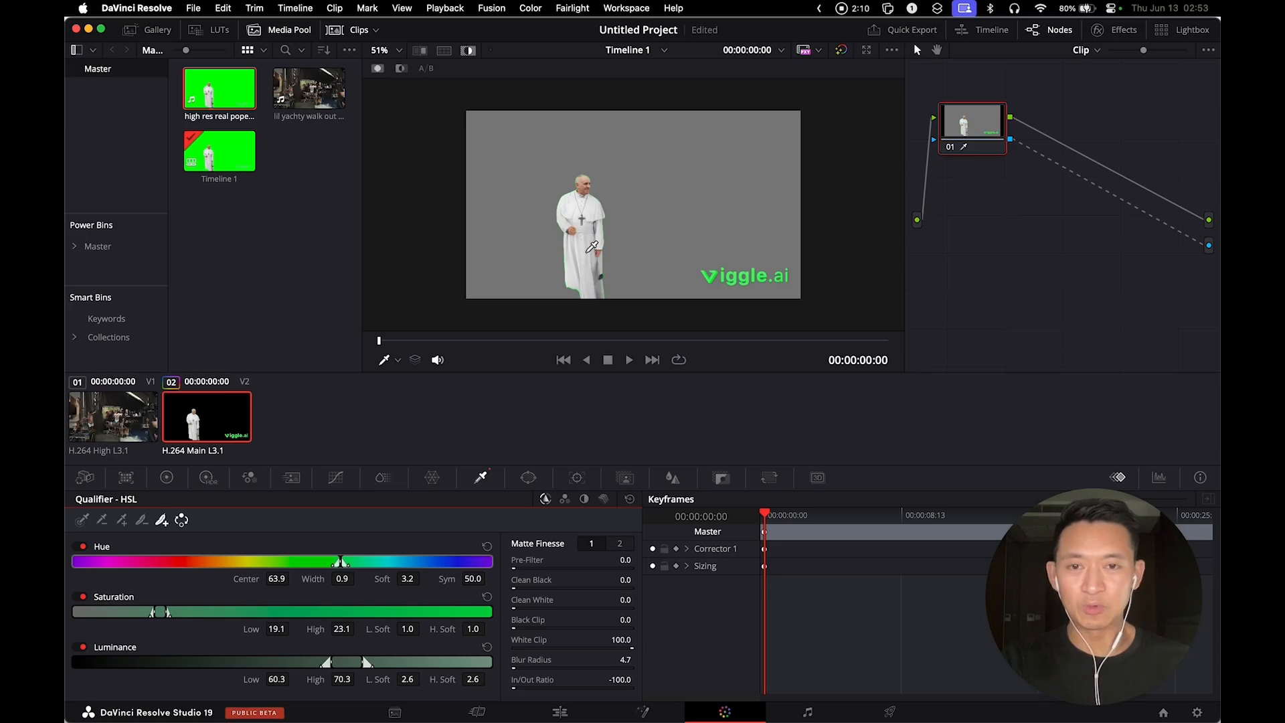
left_click(592, 245)
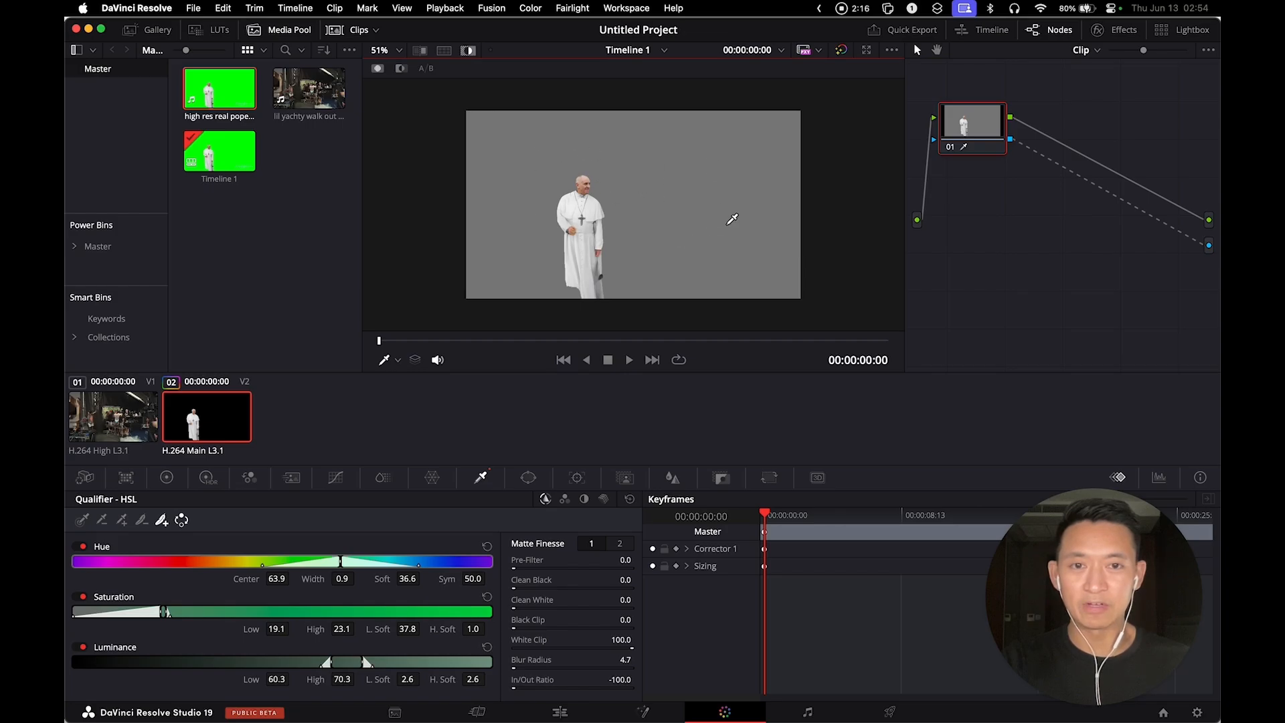
scroll(738, 263, "down", 3)
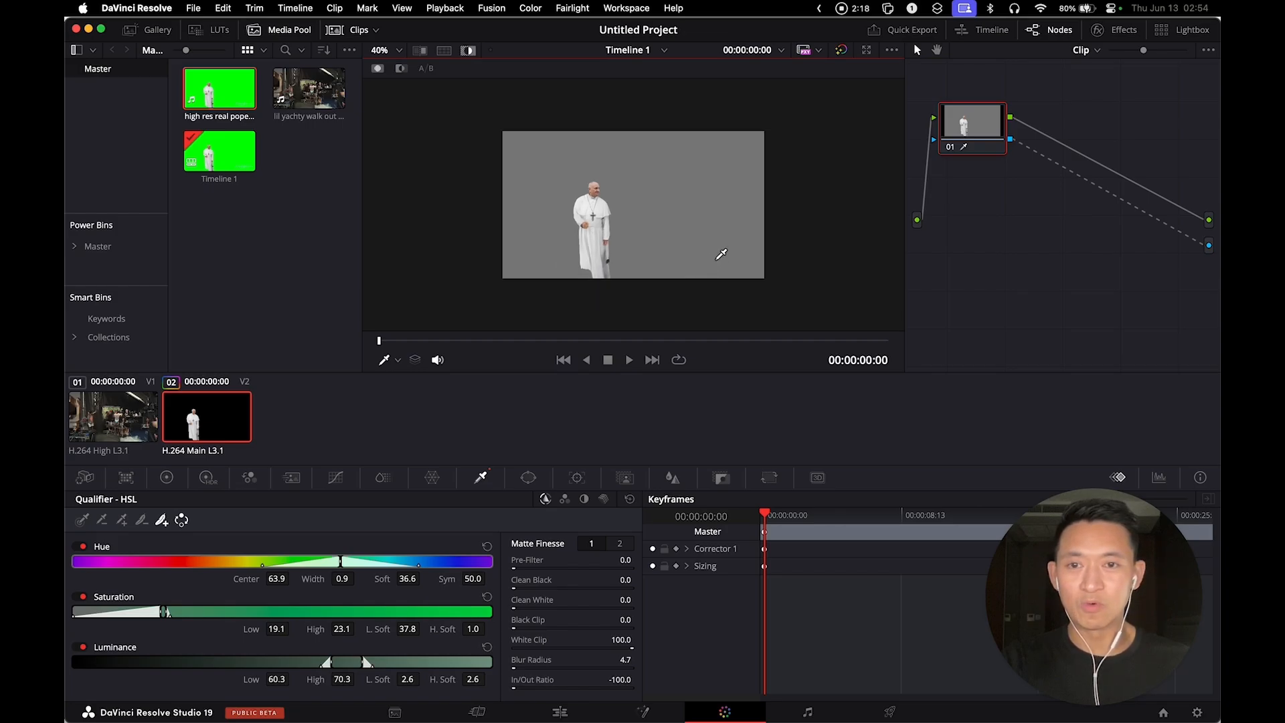
scroll(714, 255, "up", 4)
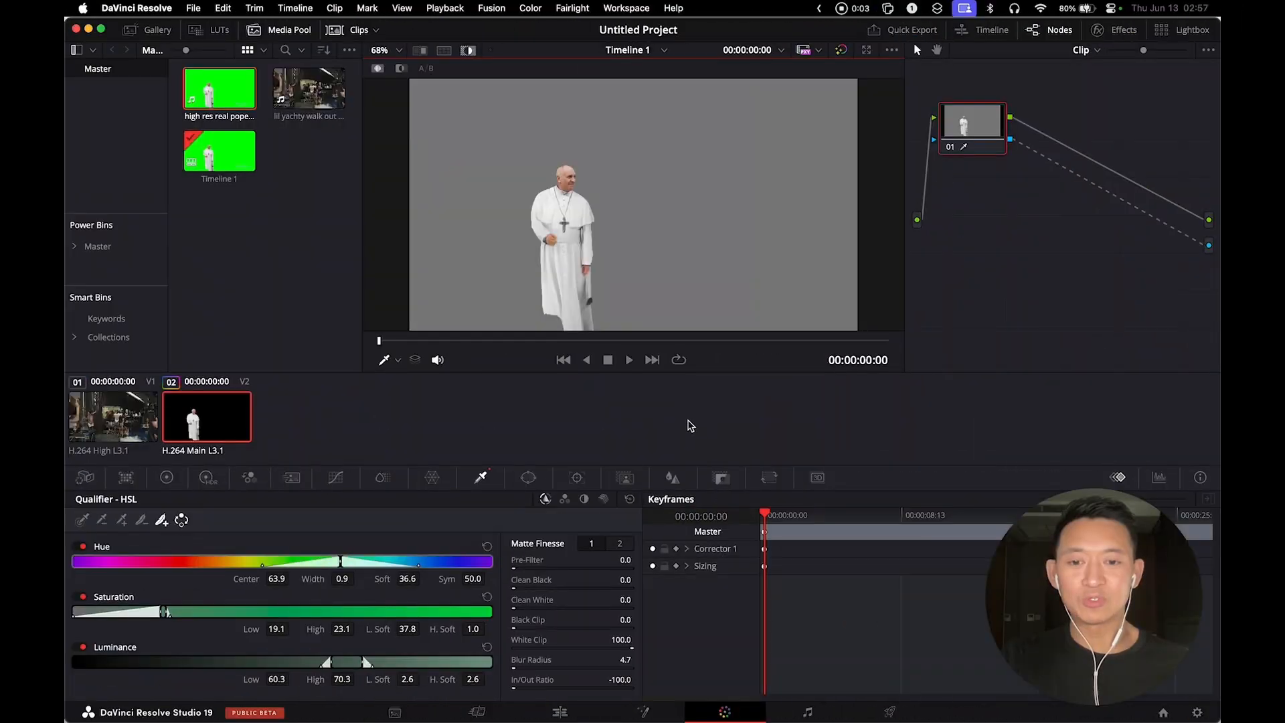
Return to the Edit page and play the composited timeline at a lower system volume.
left_click(561, 714)
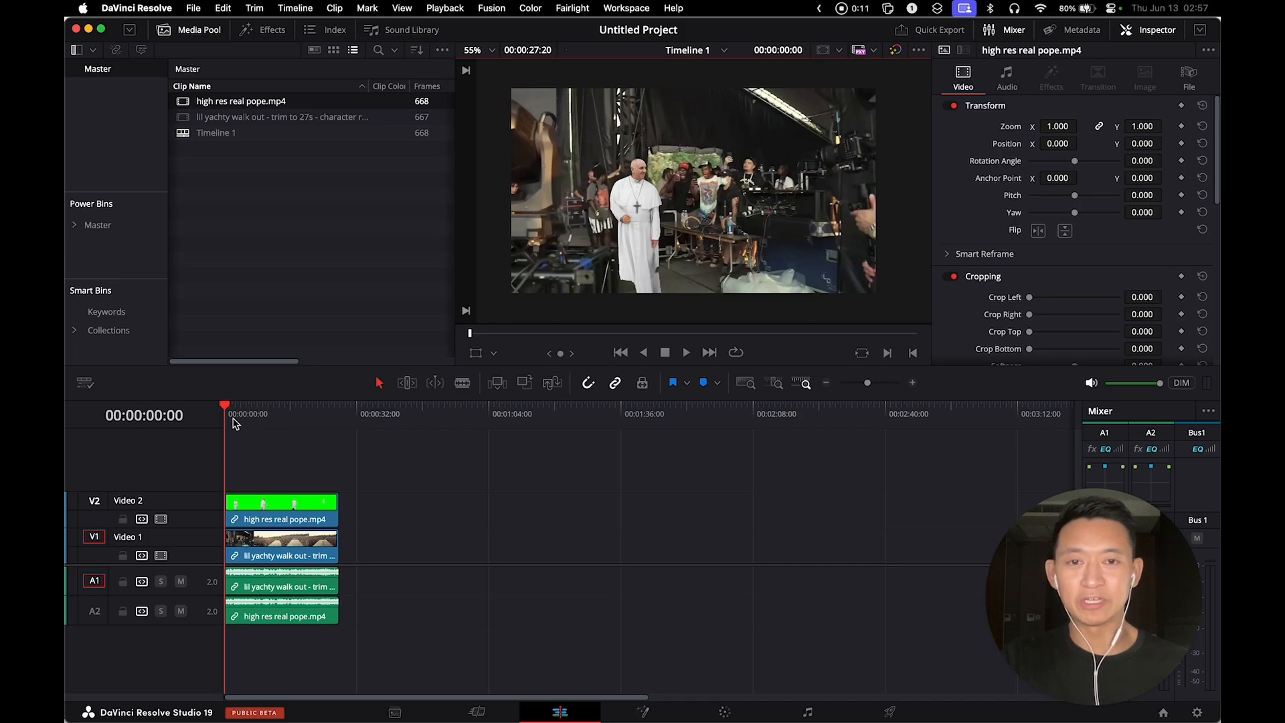
key("space")
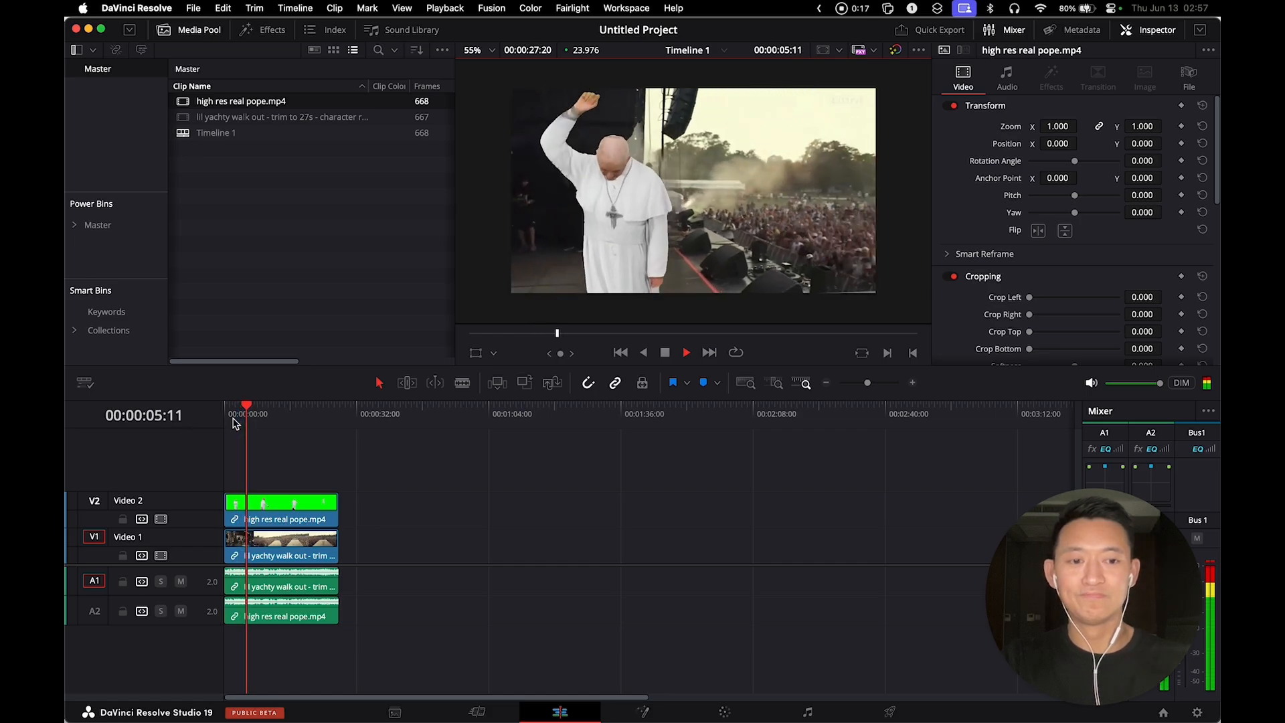
key("XF86AudioLowerVolume")
key("XF86AudioLowerVolume")
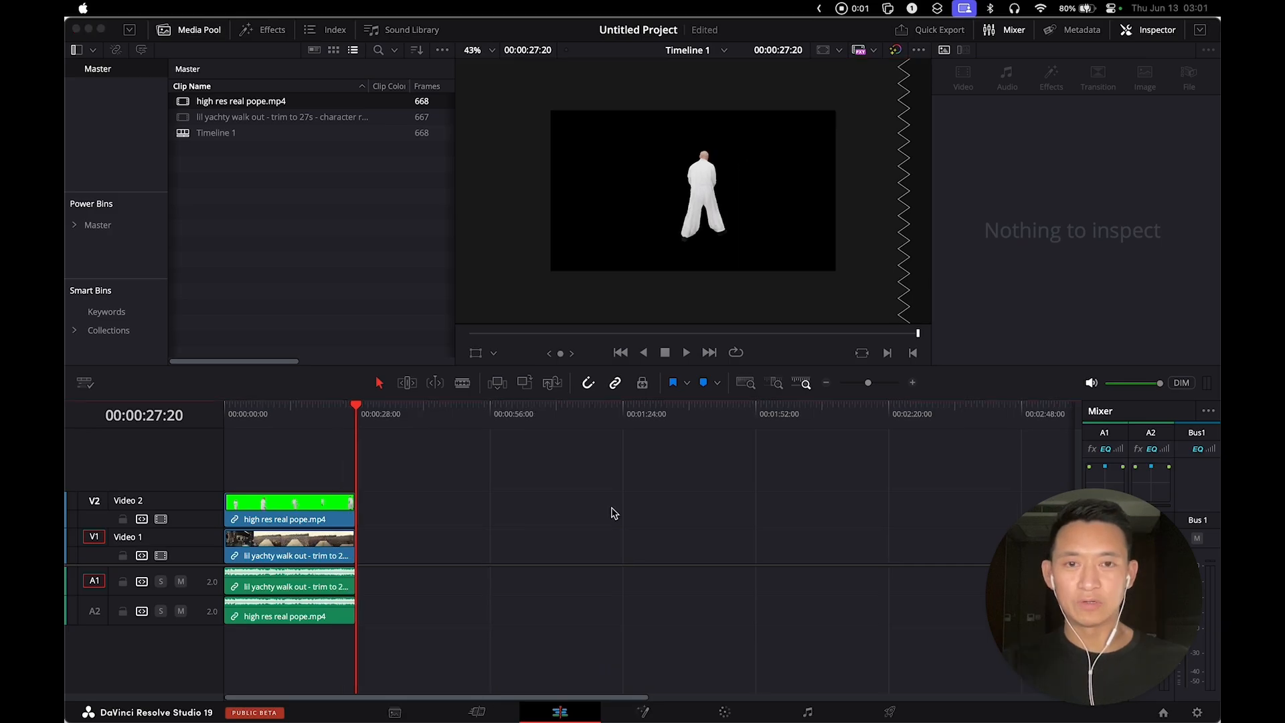
Place the playhead at 00:00:27:19, where the character-removed walk-out clip ends.
key("z")
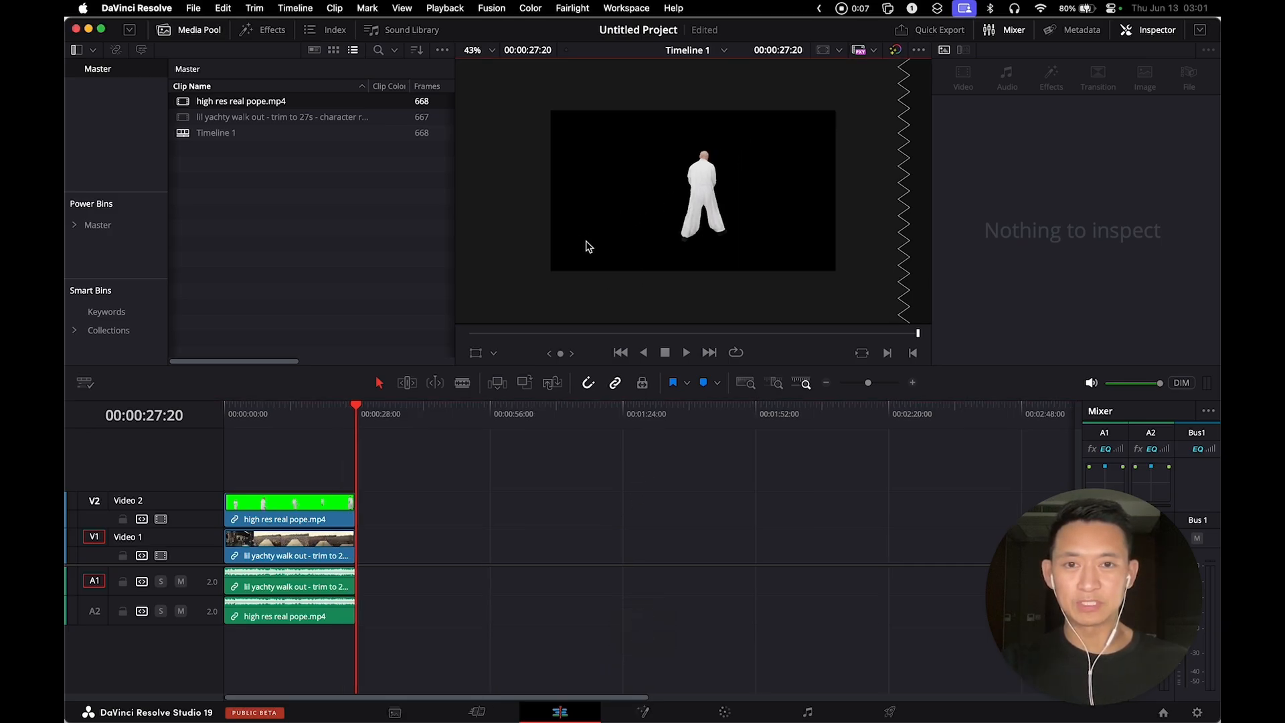
key("z")
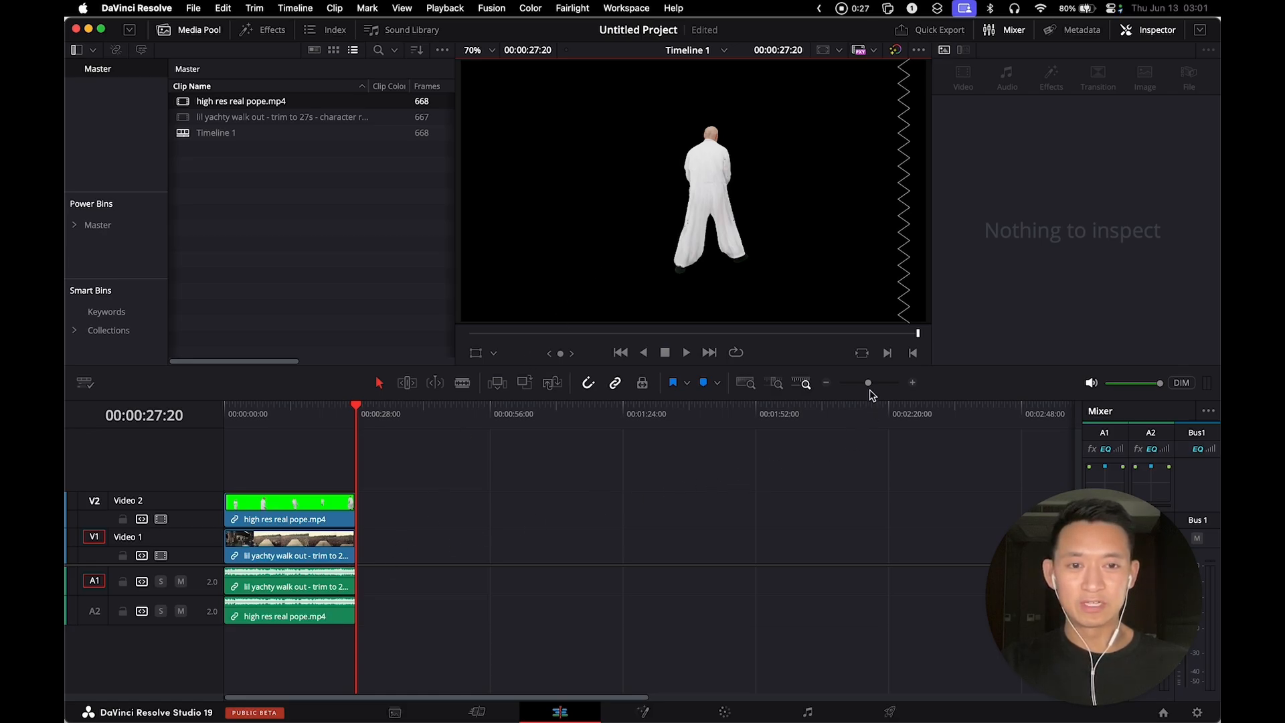
left_click_drag(868, 384, 904, 385)
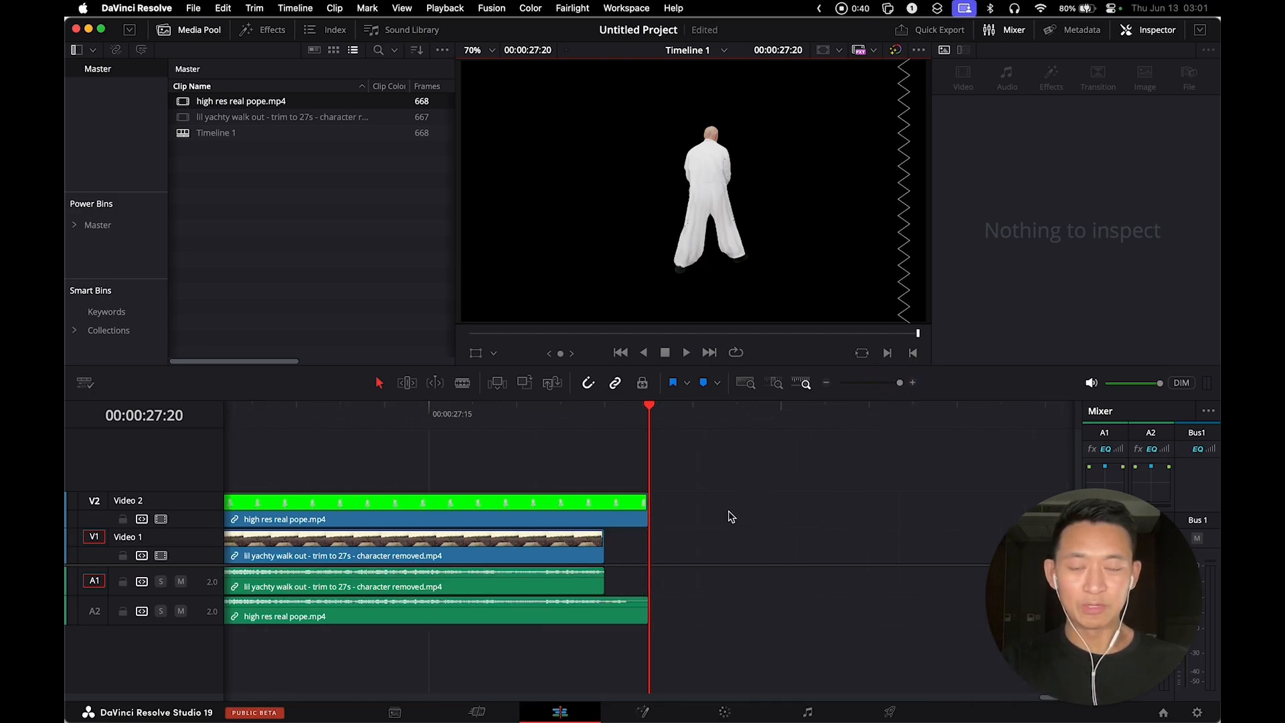
left_click(614, 519)
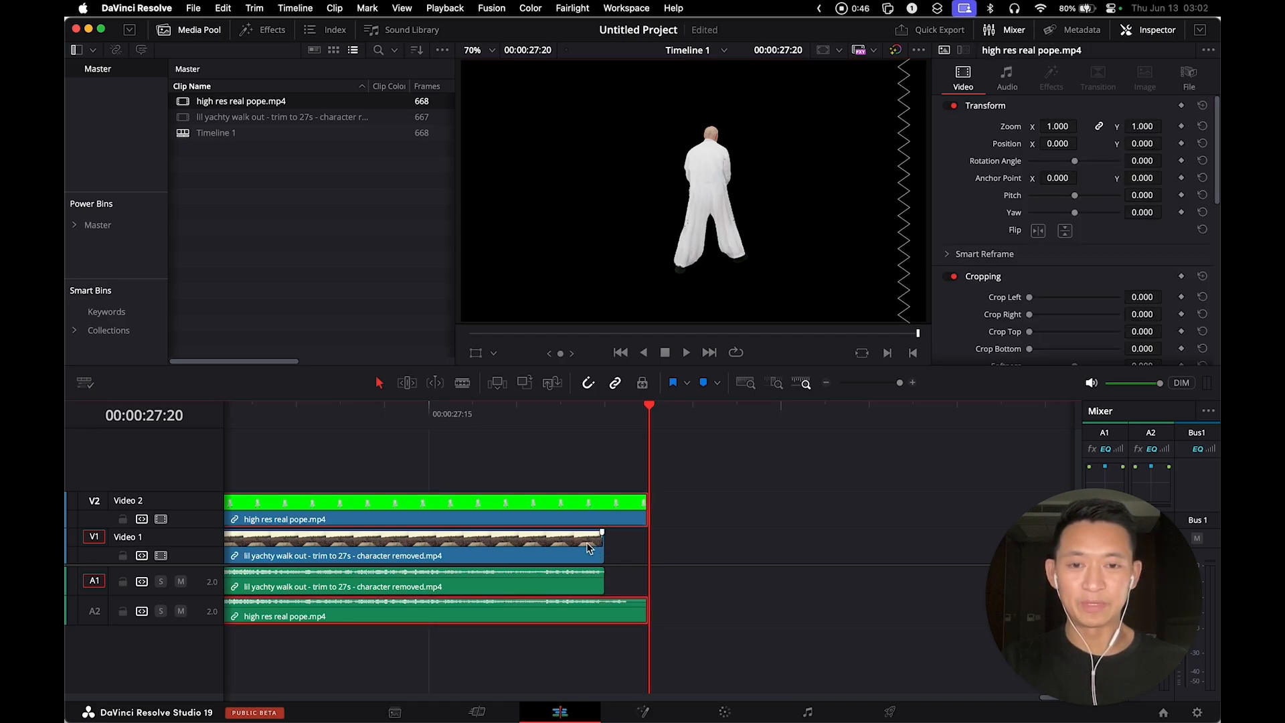
left_click(693, 541)
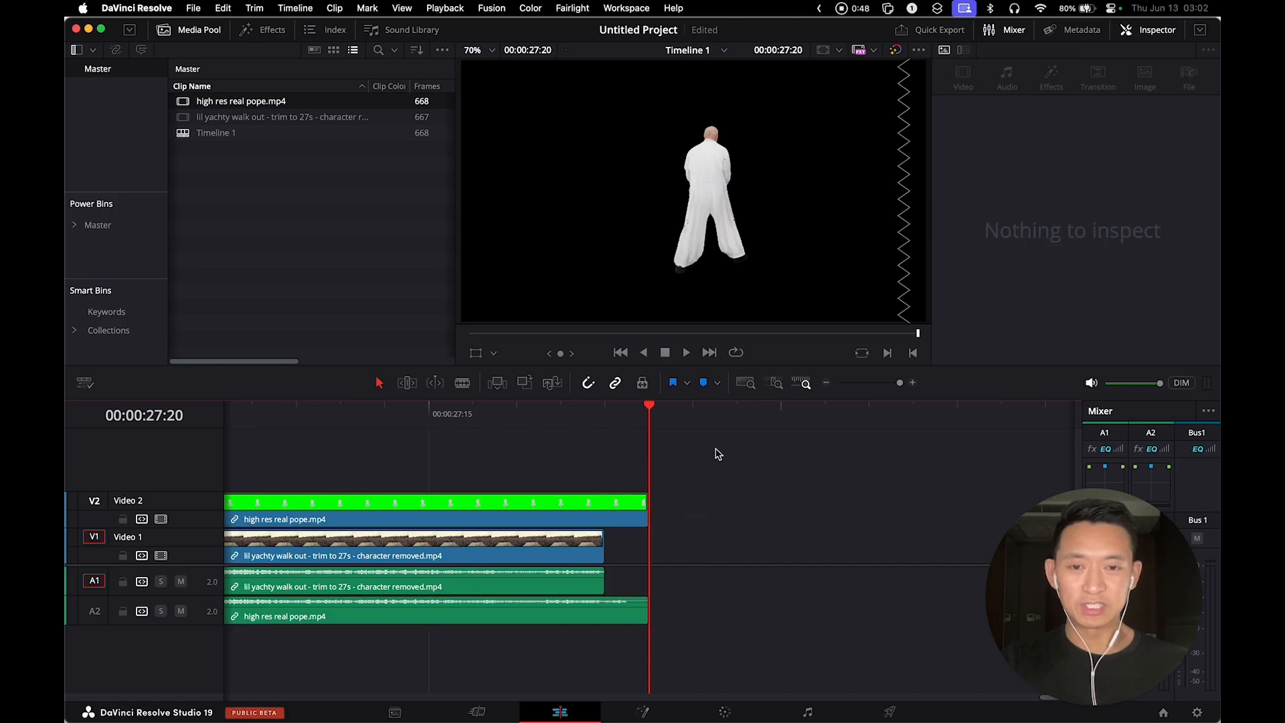
left_click(611, 420)
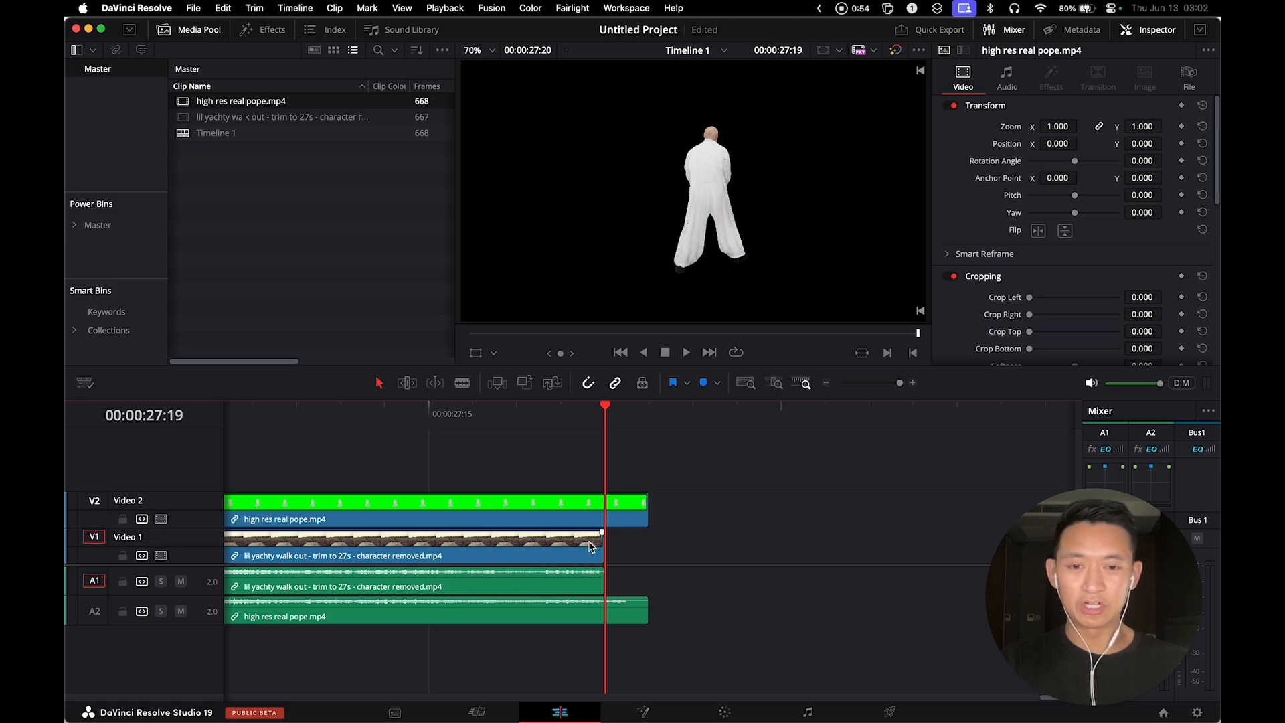
Trim the end of high res real pope.mp4 to the playhead and check the timeline's final frames.
left_click(586, 507)
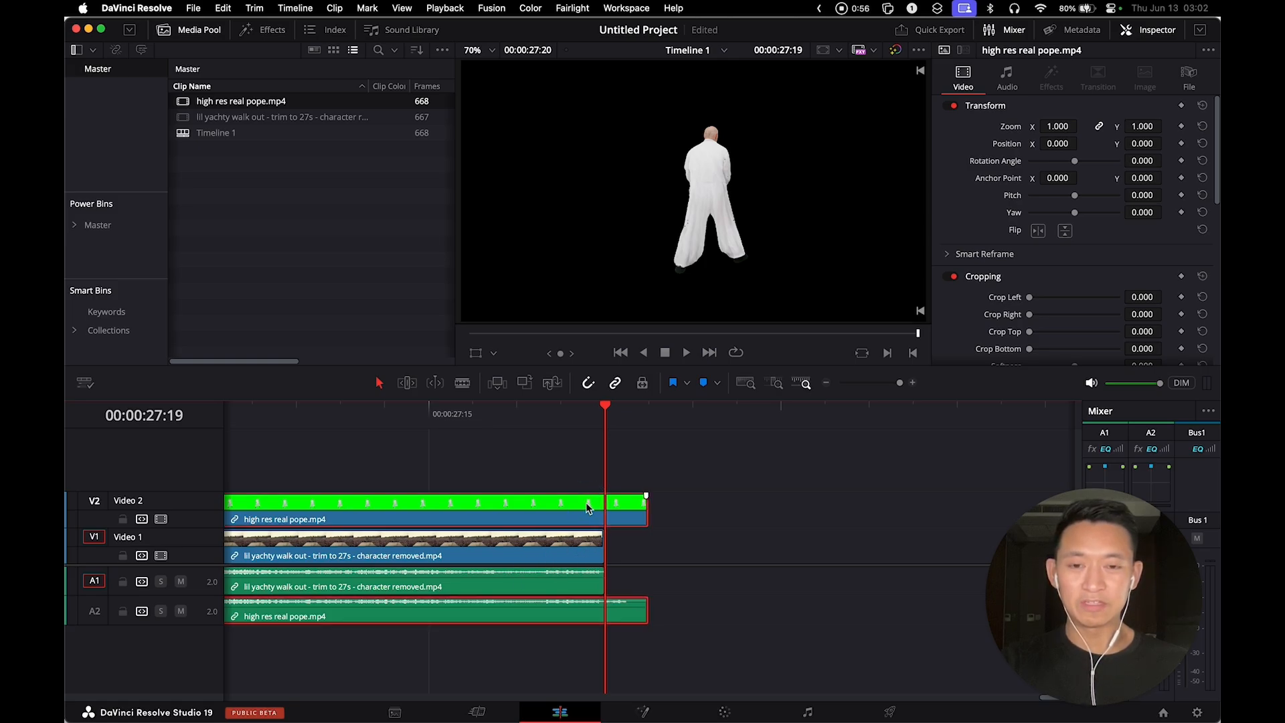
scroll(589, 504, "left", 3)
scroll(589, 502, "left", 1)
scroll(569, 468, "right", 1)
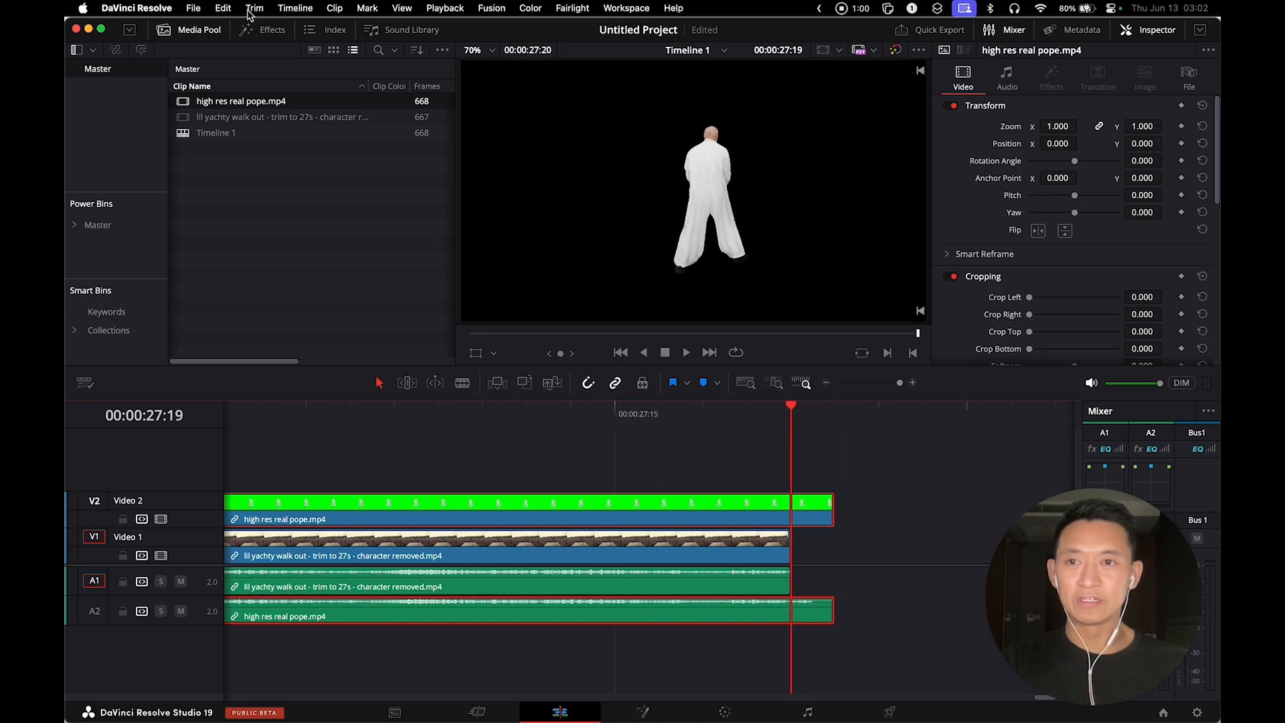
left_click(253, 9)
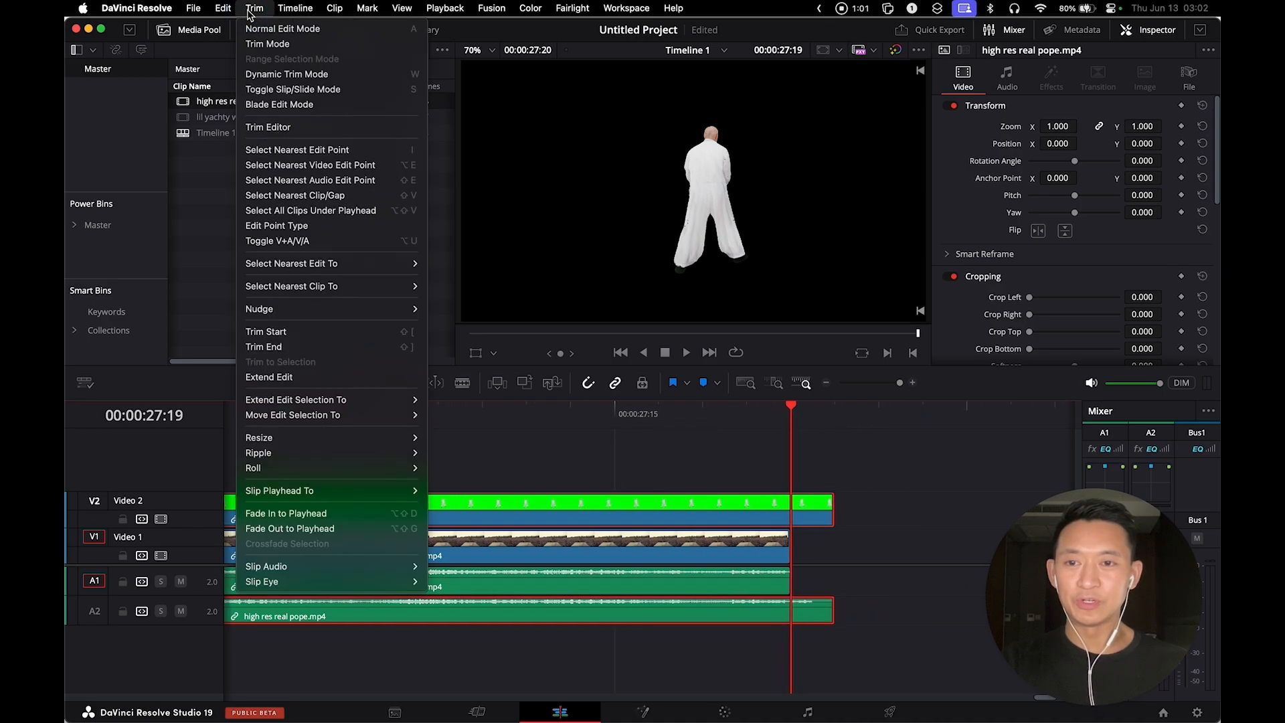
left_click(312, 348)
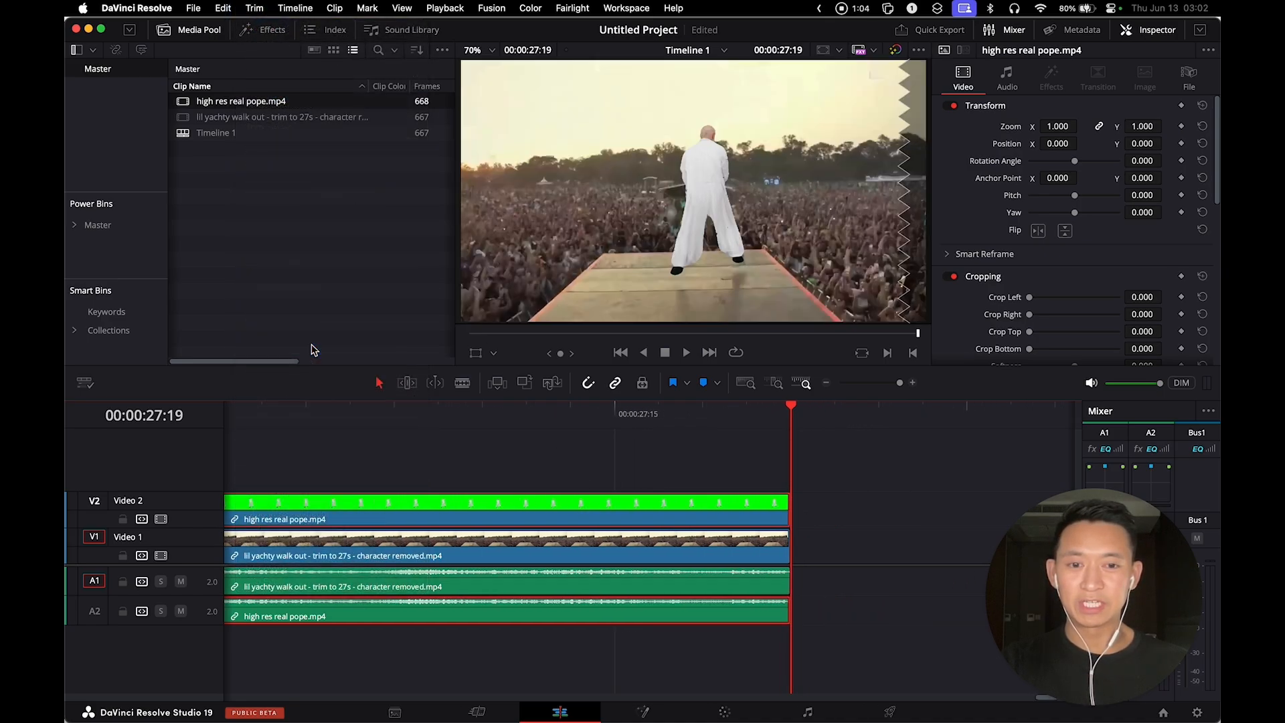
left_click_drag(771, 416, 800, 416)
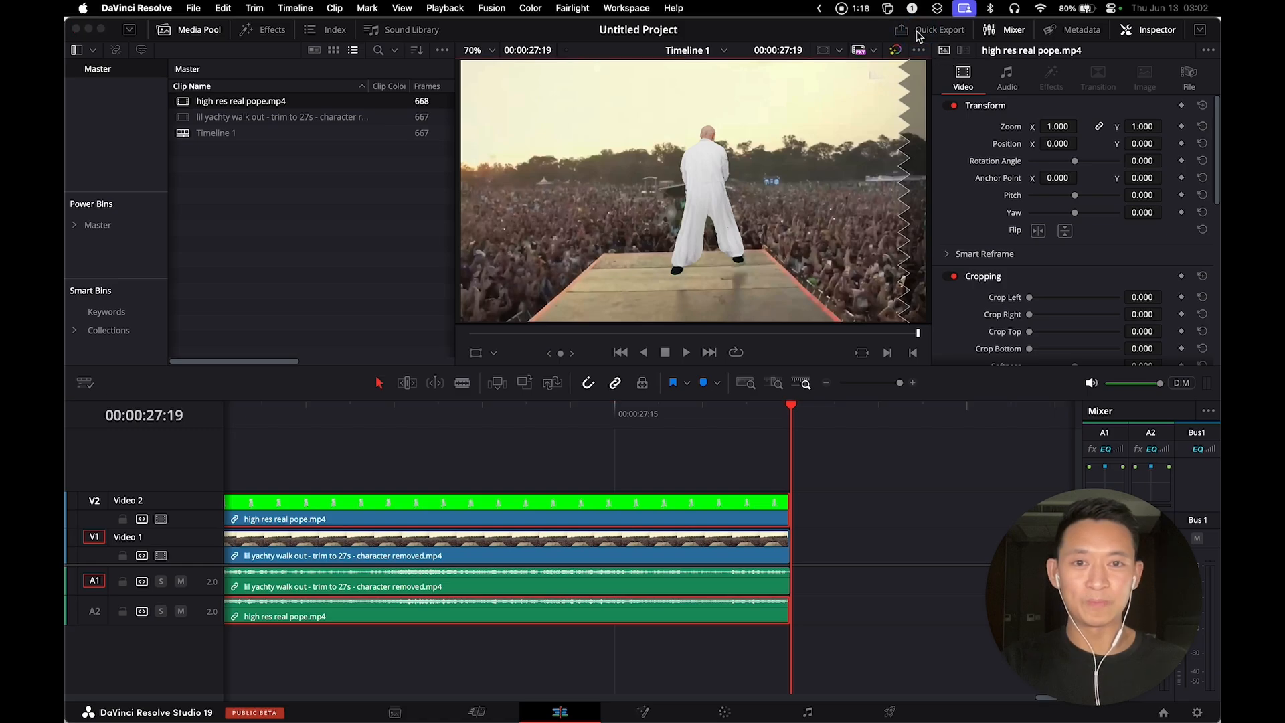
Quick-export the timeline to the Desktop under the name pope.
left_click(921, 37)
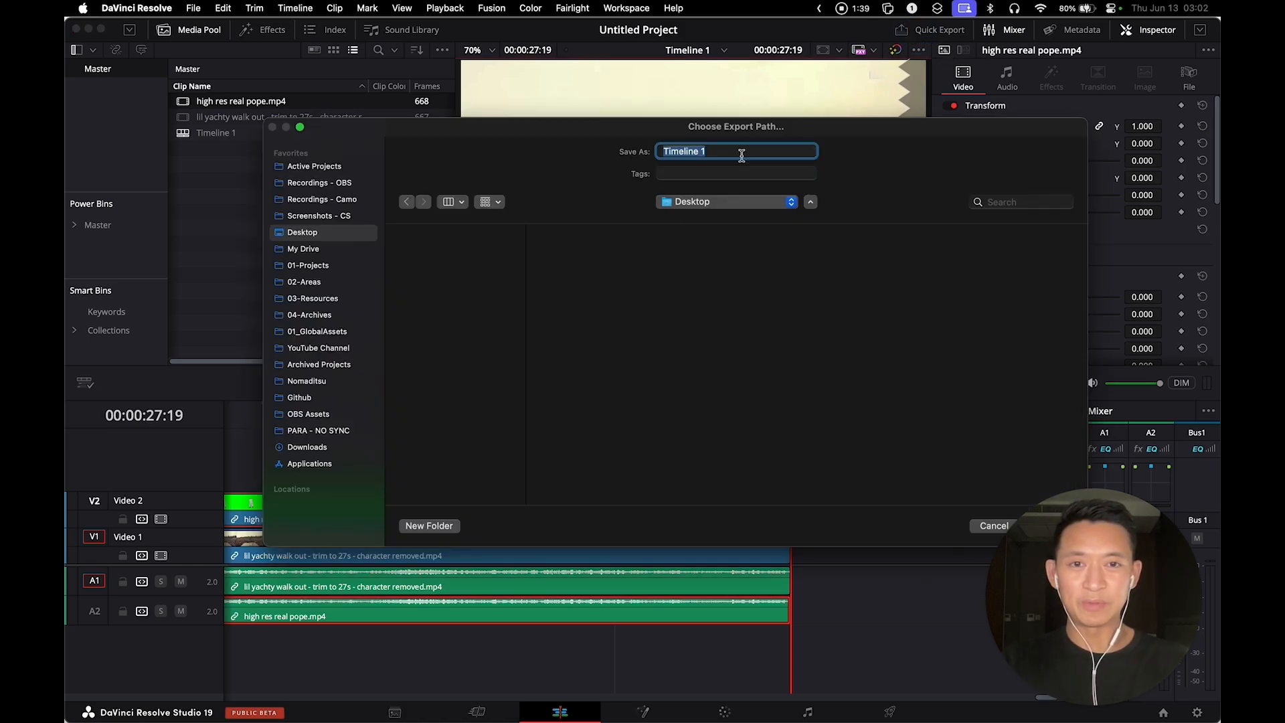
type("pope")
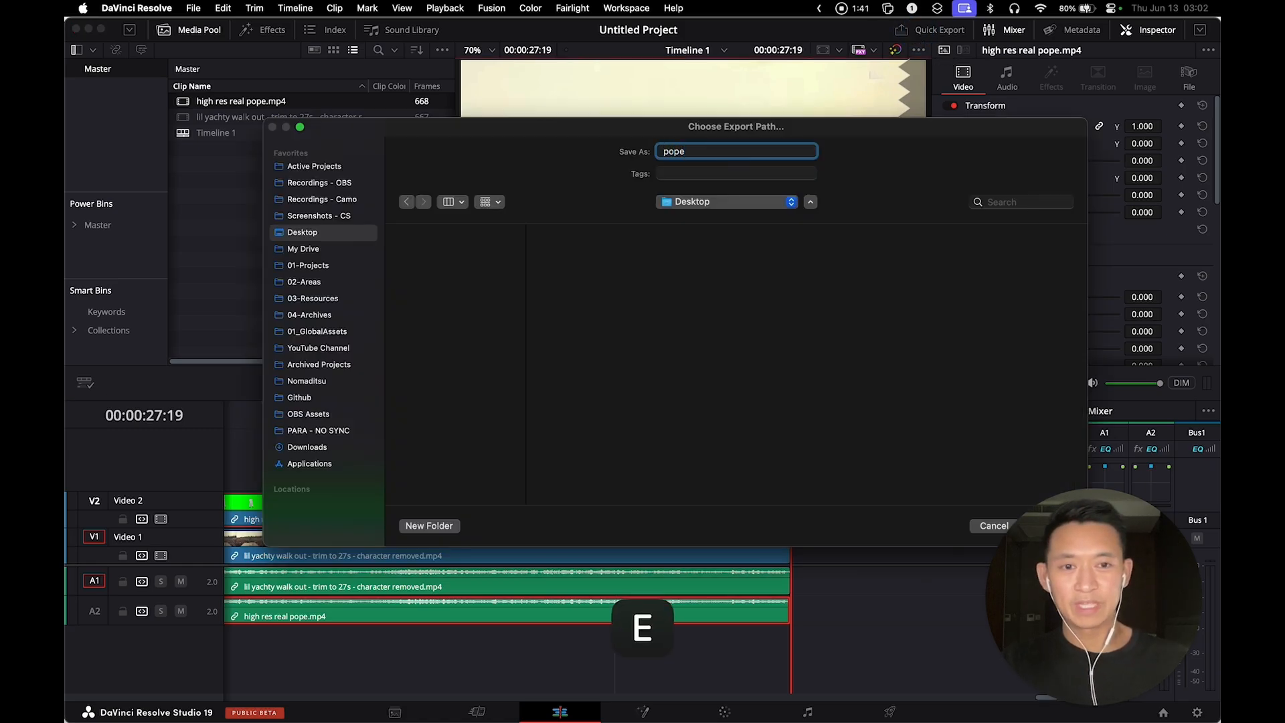
left_click_drag(912, 130, 832, 107)
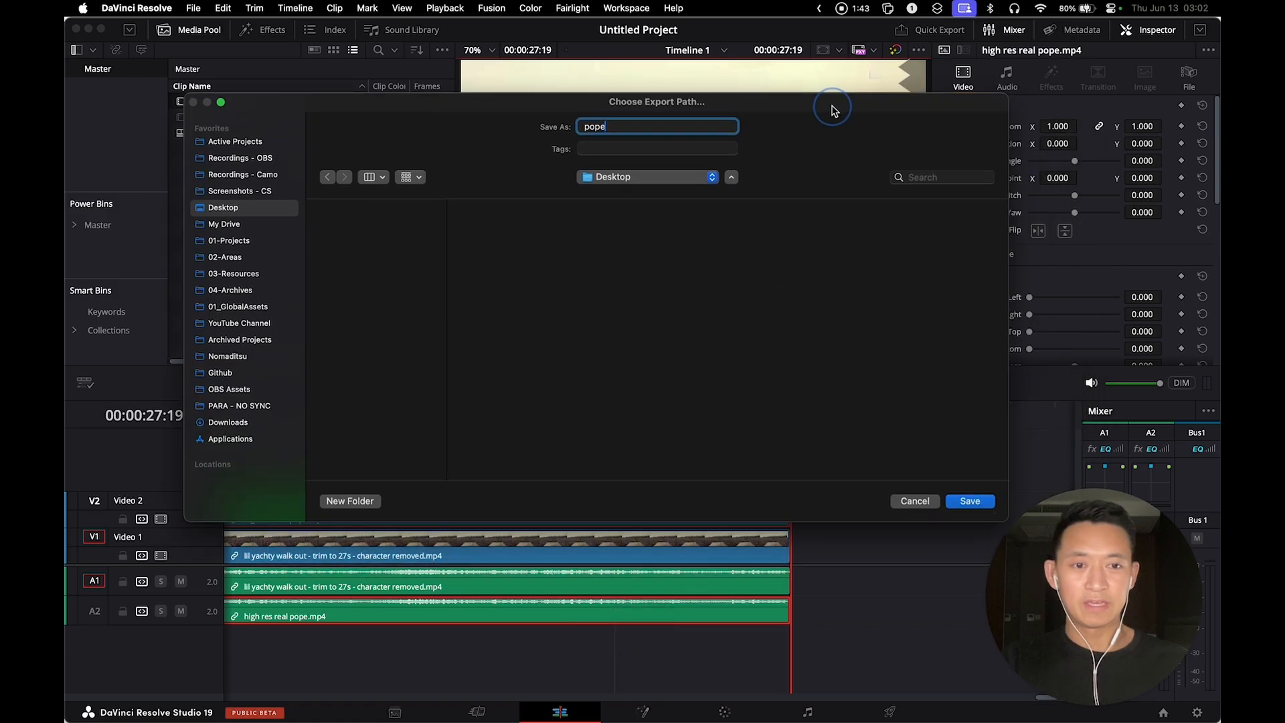
left_click(978, 505)
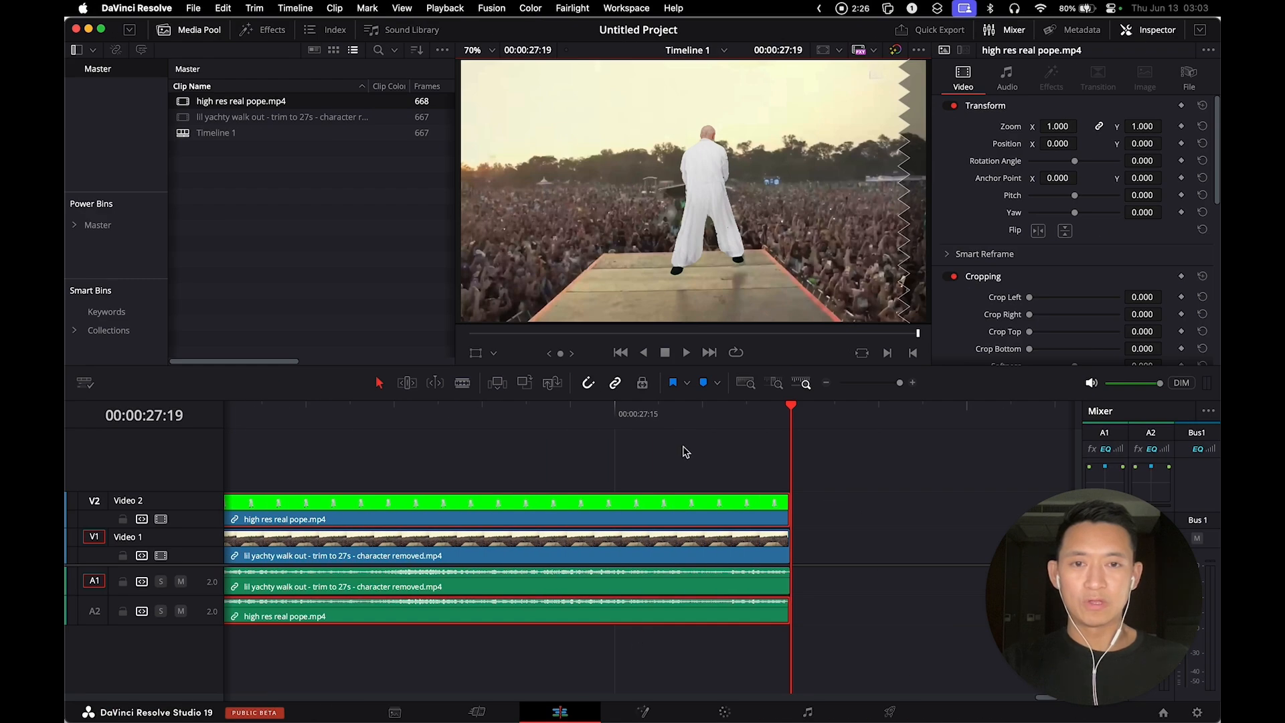
Switch to Finder and open the exported pope movie from the Desktop in QuickTime Player at full screen.
key("super")
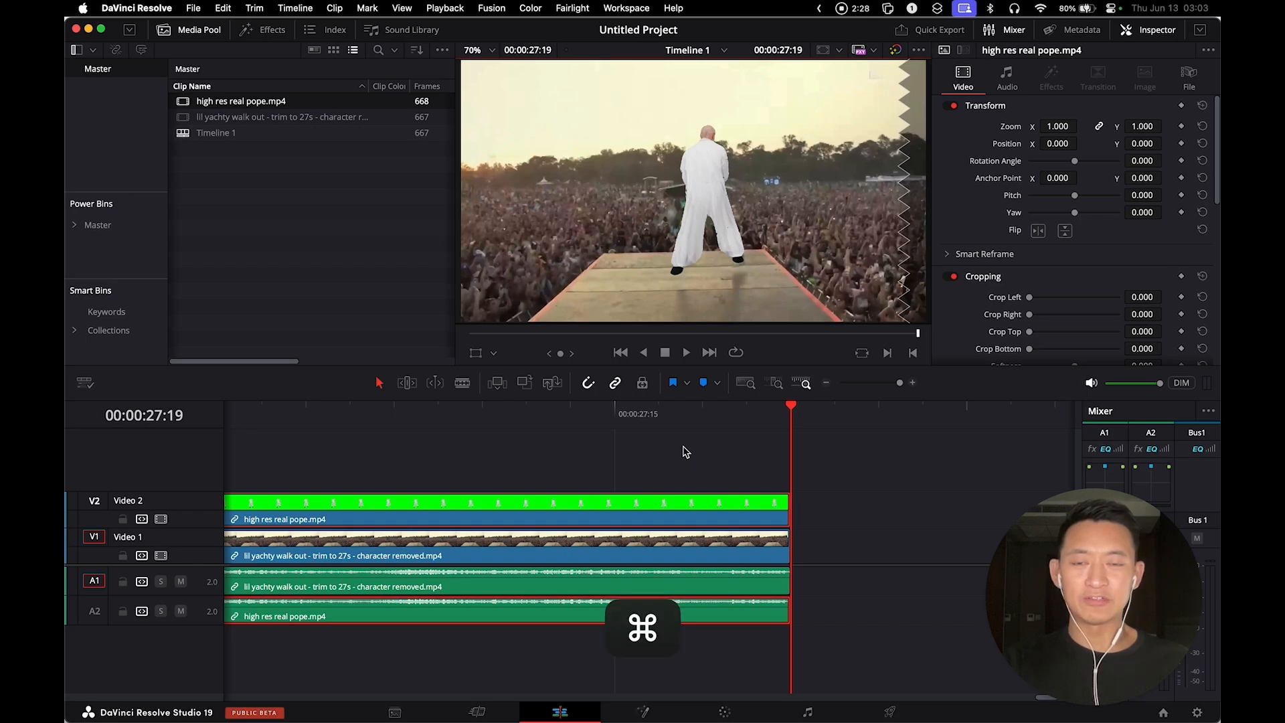
key("super+Tab")
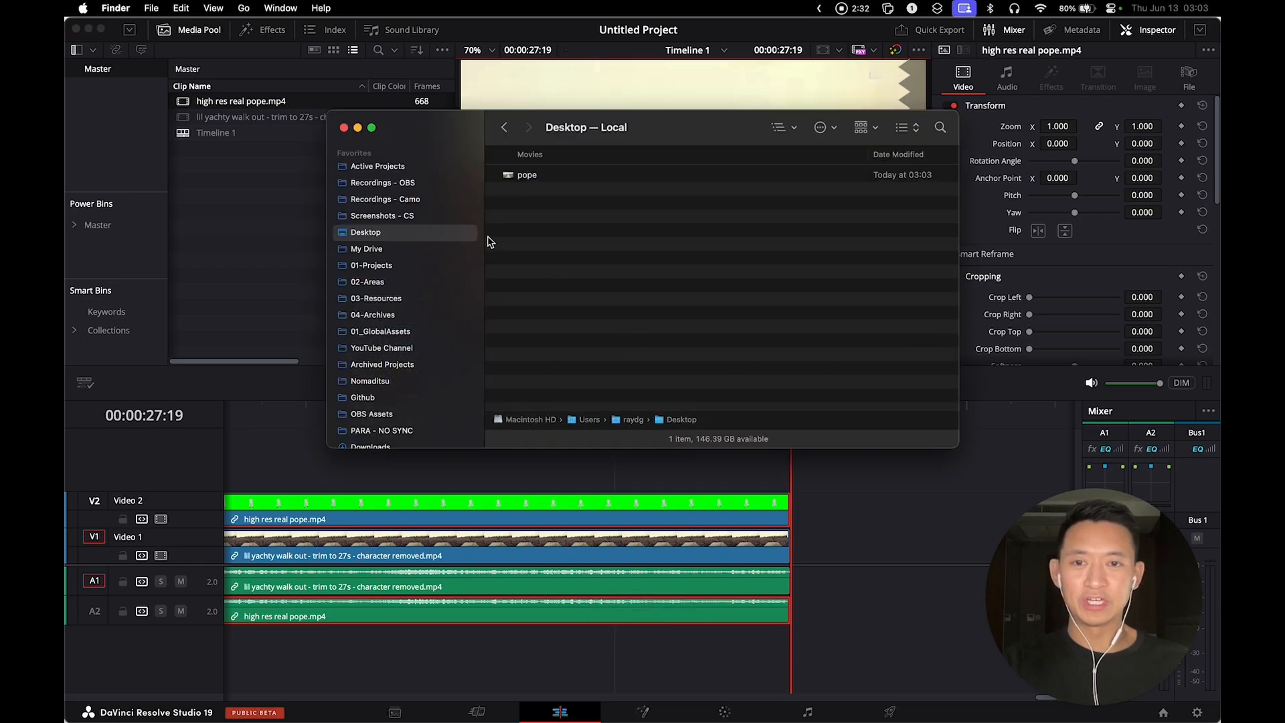
double_click(528, 175)
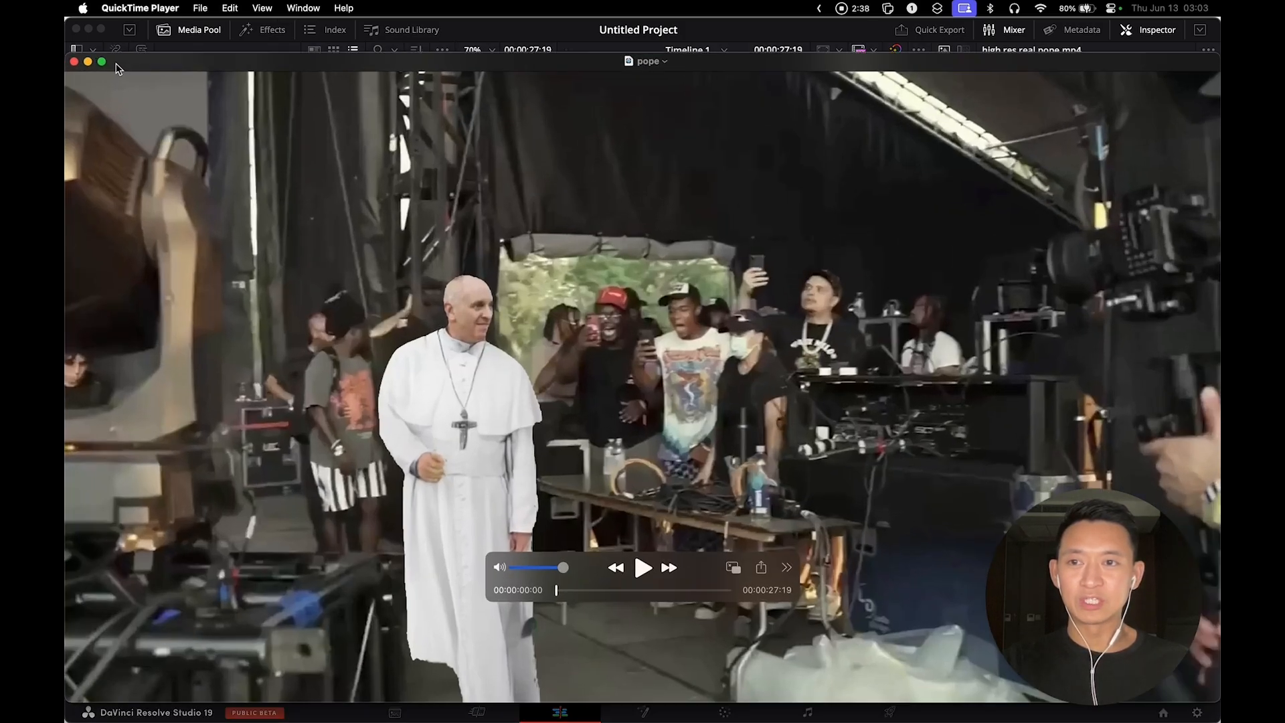
left_click(103, 61)
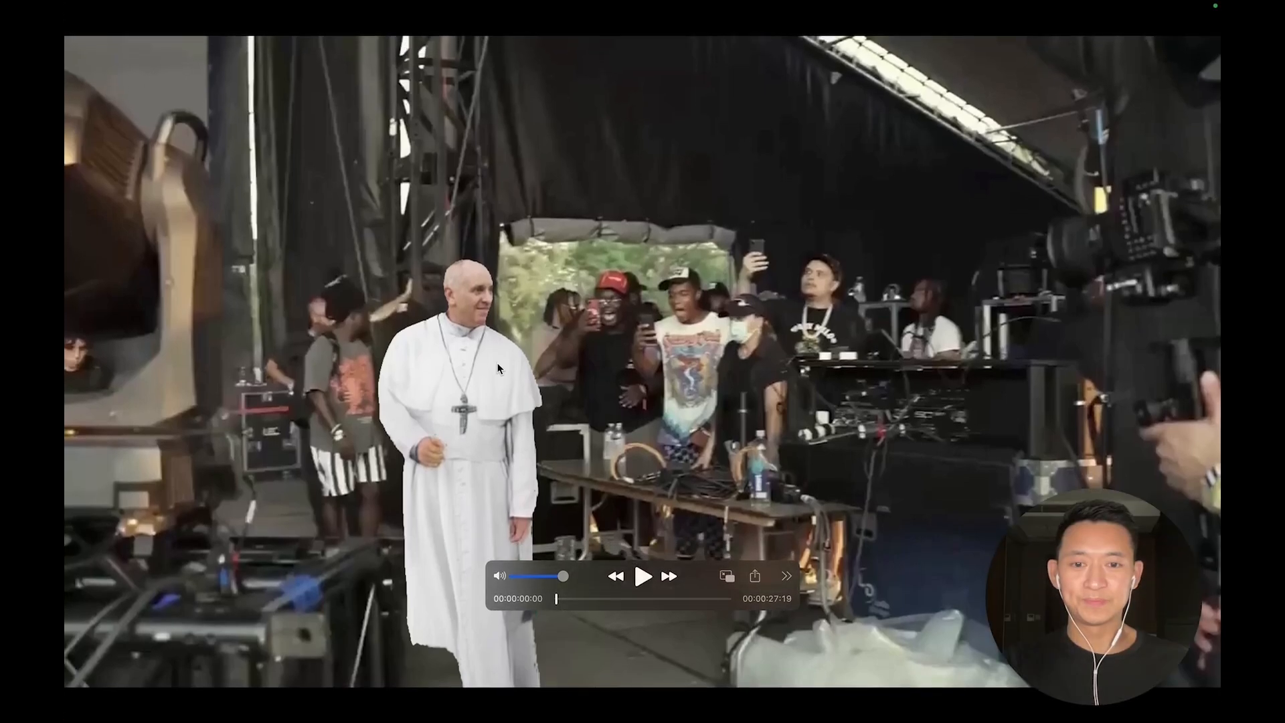